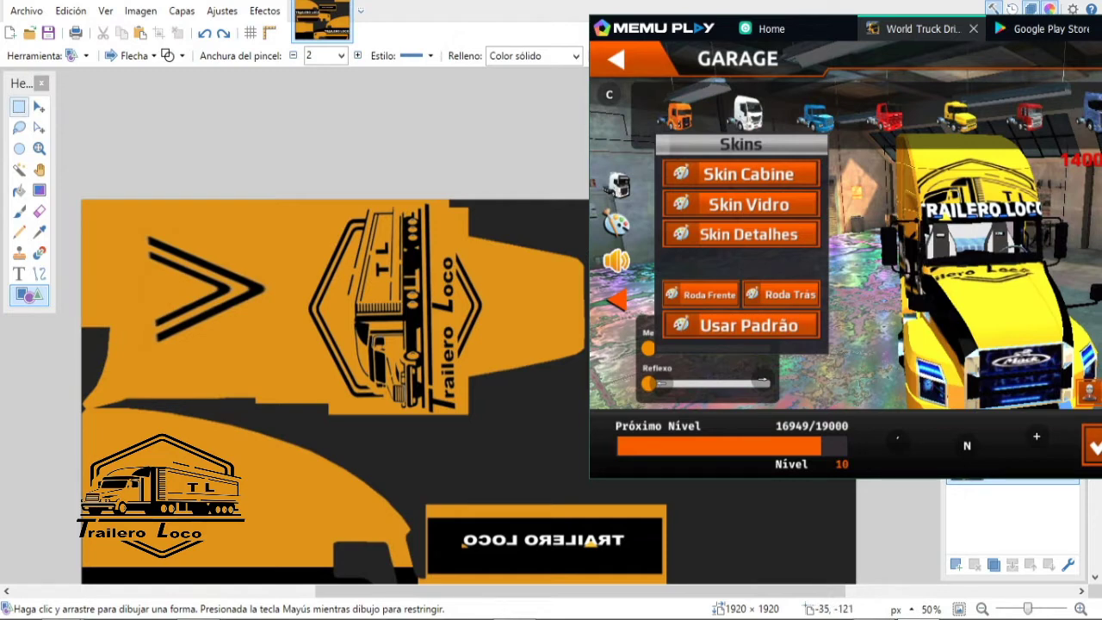
- Copy an orange strip beside the chevron and paste it over the sideways "Trailero Loco" lettering, stretched to about 77 × 437 px
click(18, 106)
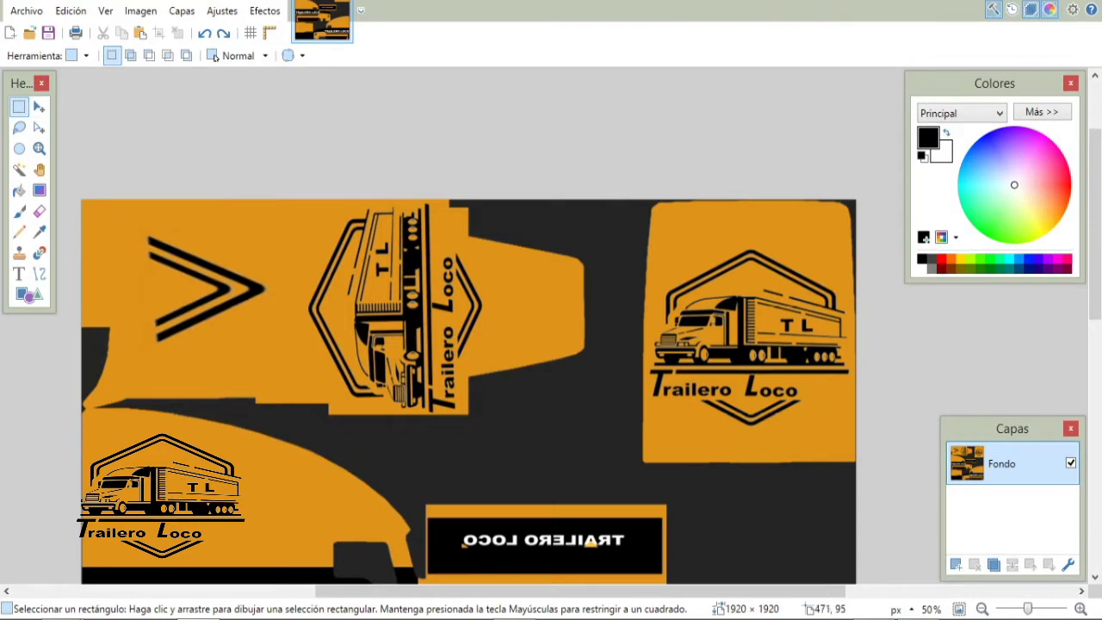
drag(269, 218, 296, 386)
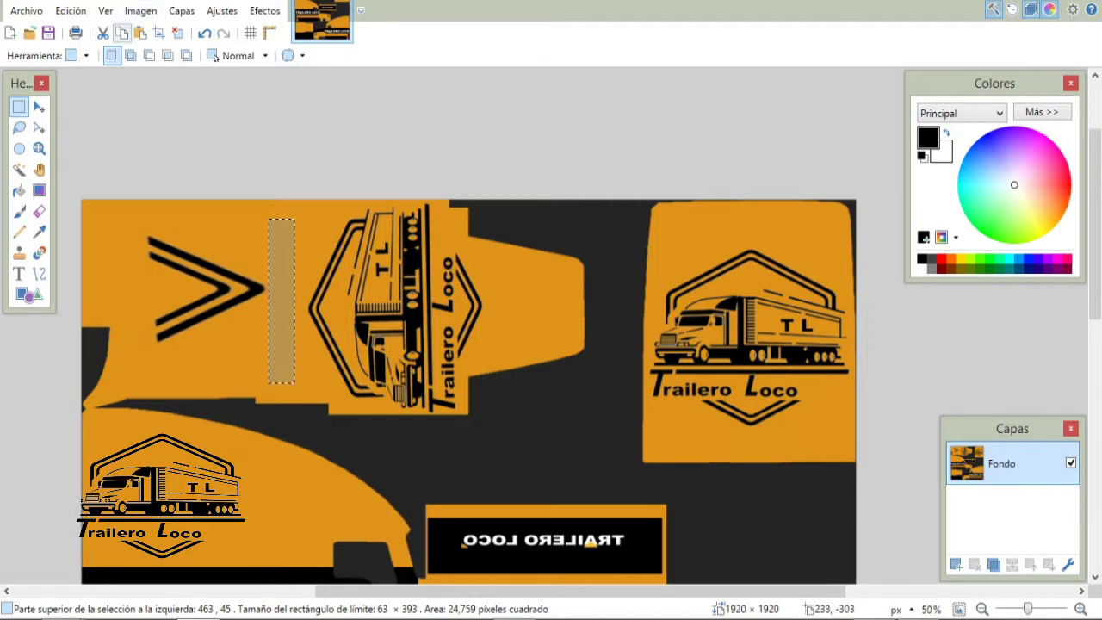
key(m)
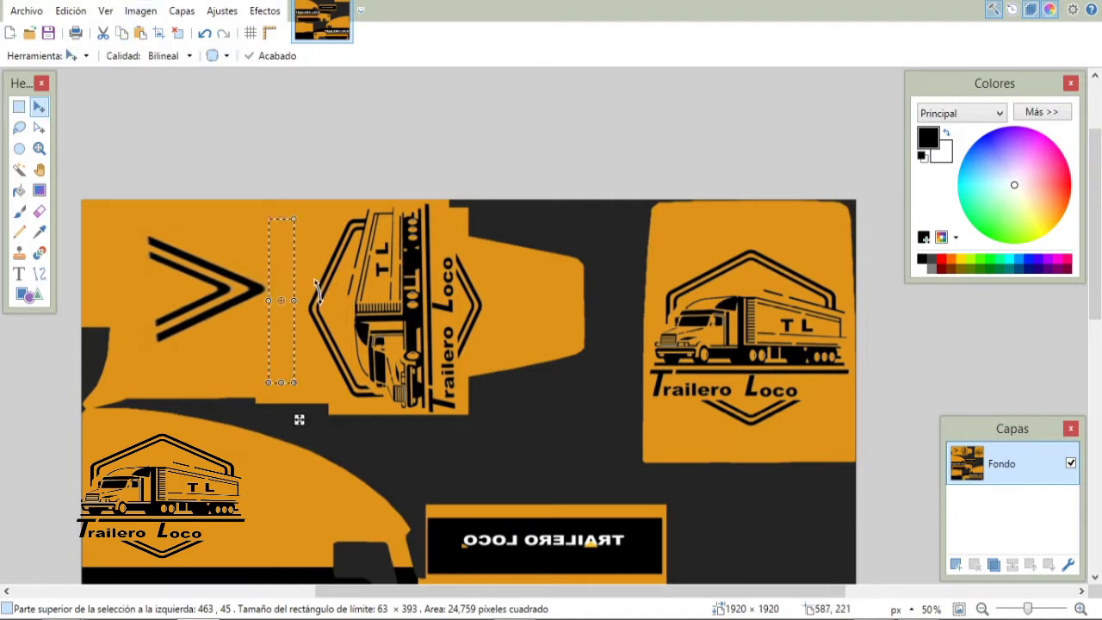
drag(299, 420, 469, 448)
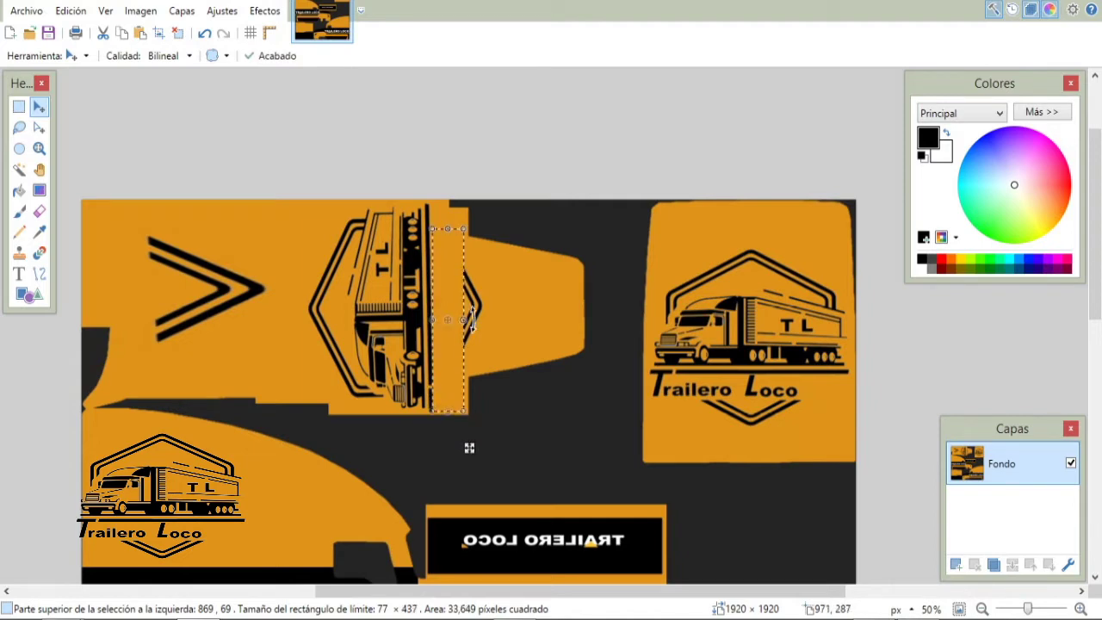
- Paste the orange strip again, shorten it to about 63 × 225 px, cover the remaining hexagon edge beside the erased lettering, and deselect
click(140, 32)
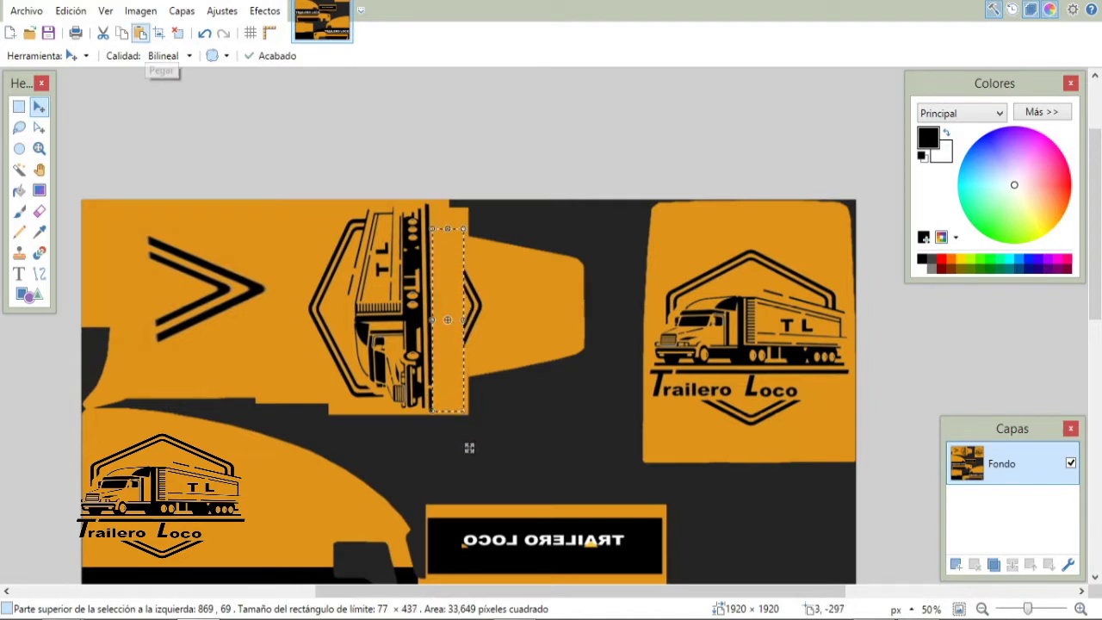
drag(281, 218, 281, 286)
drag(305, 418, 498, 390)
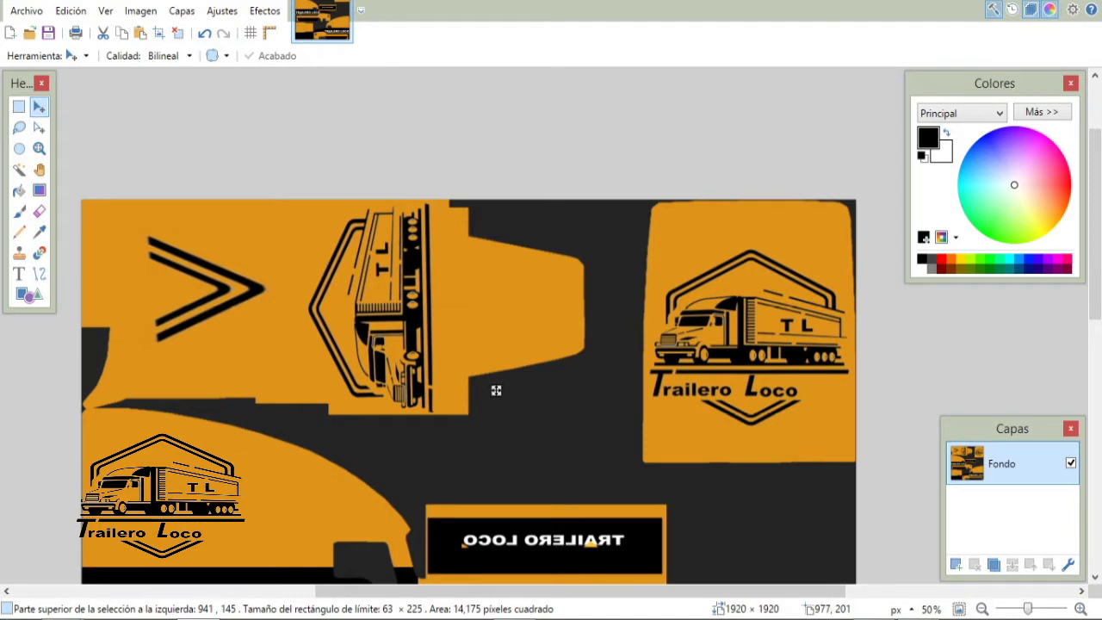
mouse_move(497, 390)
mouse_down()
mouse_move(600, 345)
mouse_move(509, 364)
mouse_move(492, 376)
mouse_move(496, 389)
mouse_up()
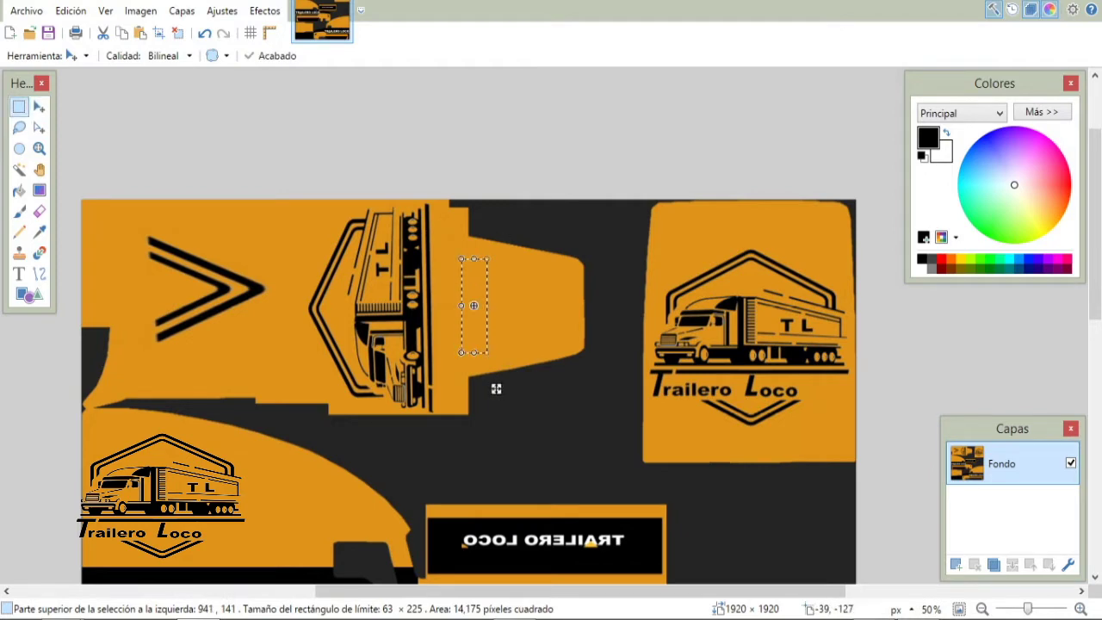
key(s)
key(ctrl+d)
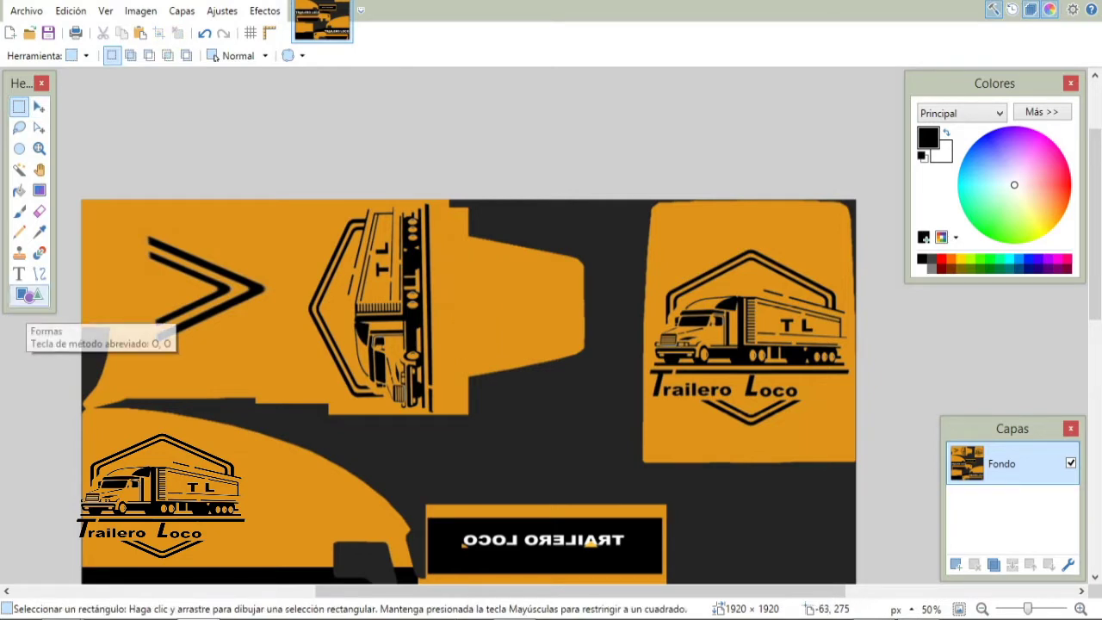
- Draw an arrow outline about 375 × 170 px from the logo's vertical bar to the tip of the orange hood section
click(27, 295)
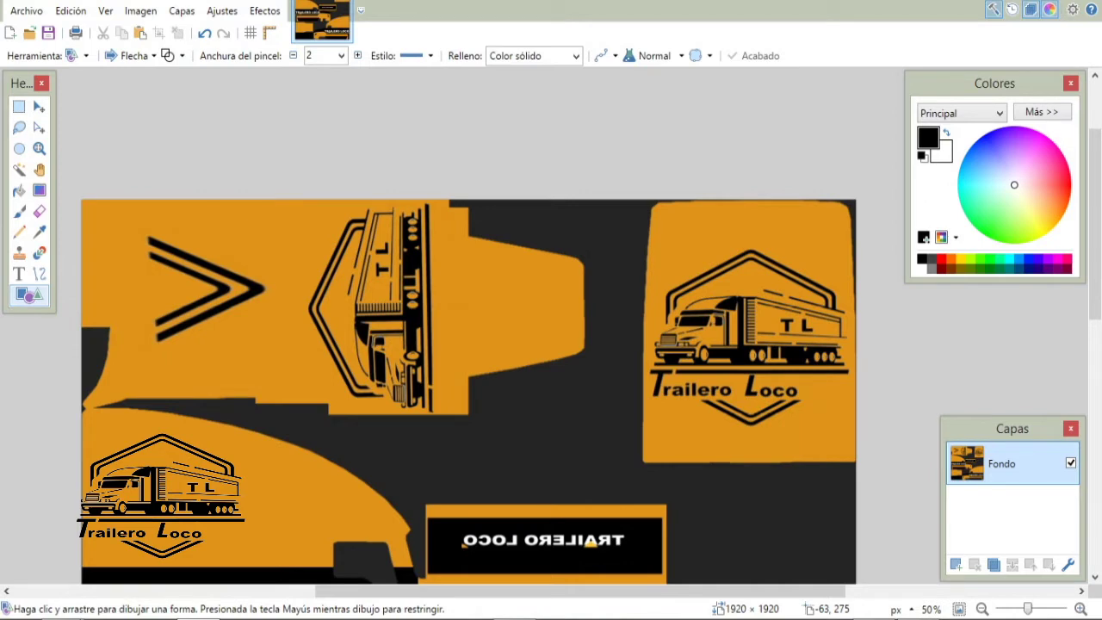
click(134, 55)
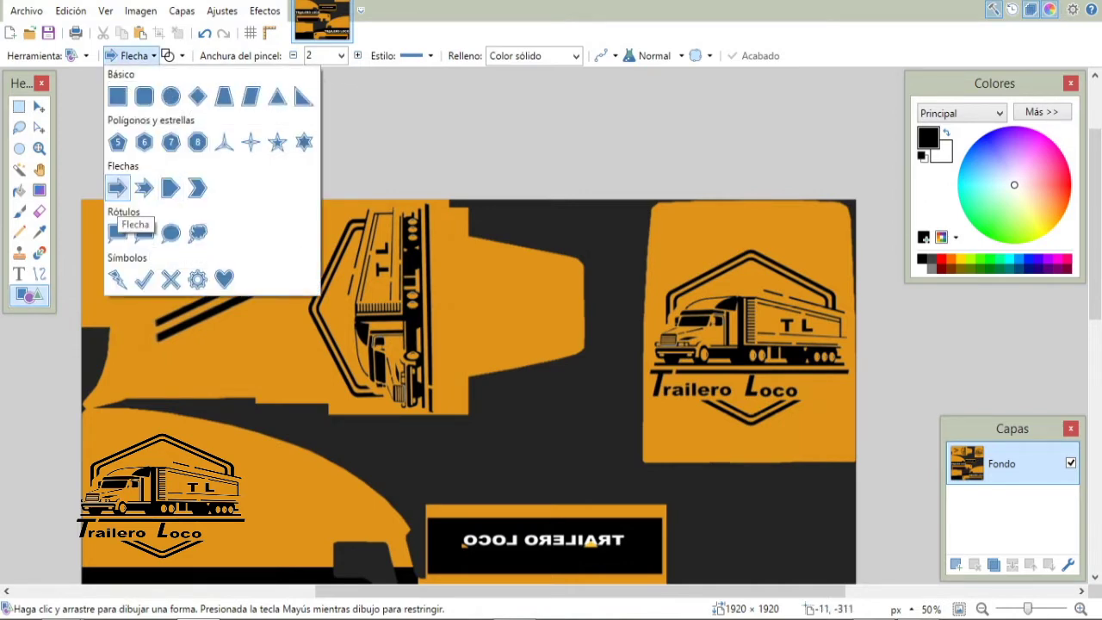
click(117, 188)
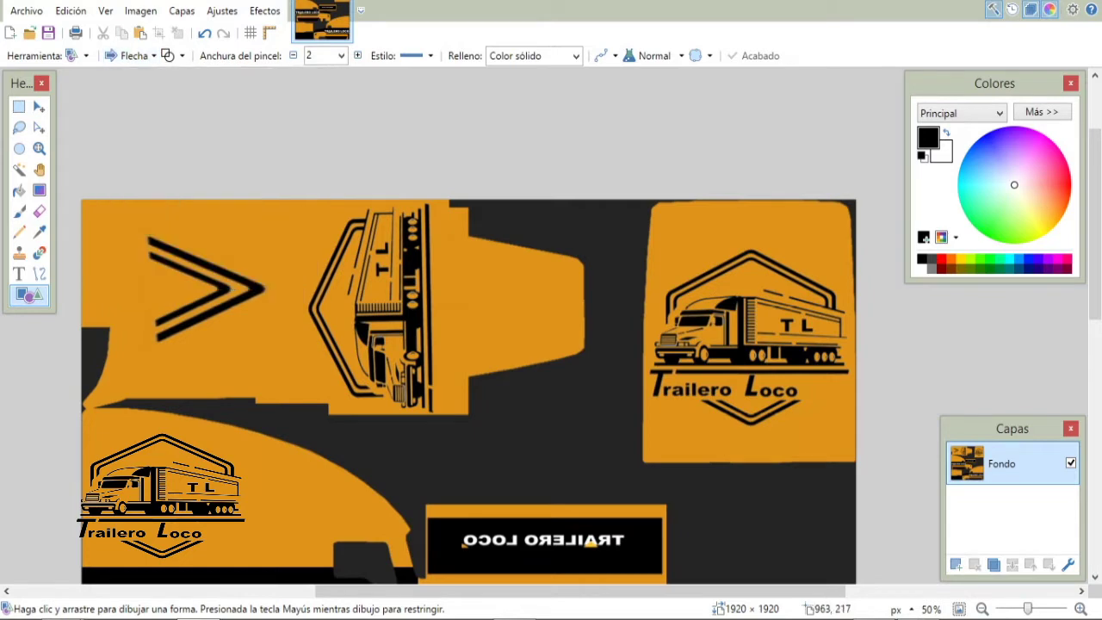
drag(475, 289, 588, 327)
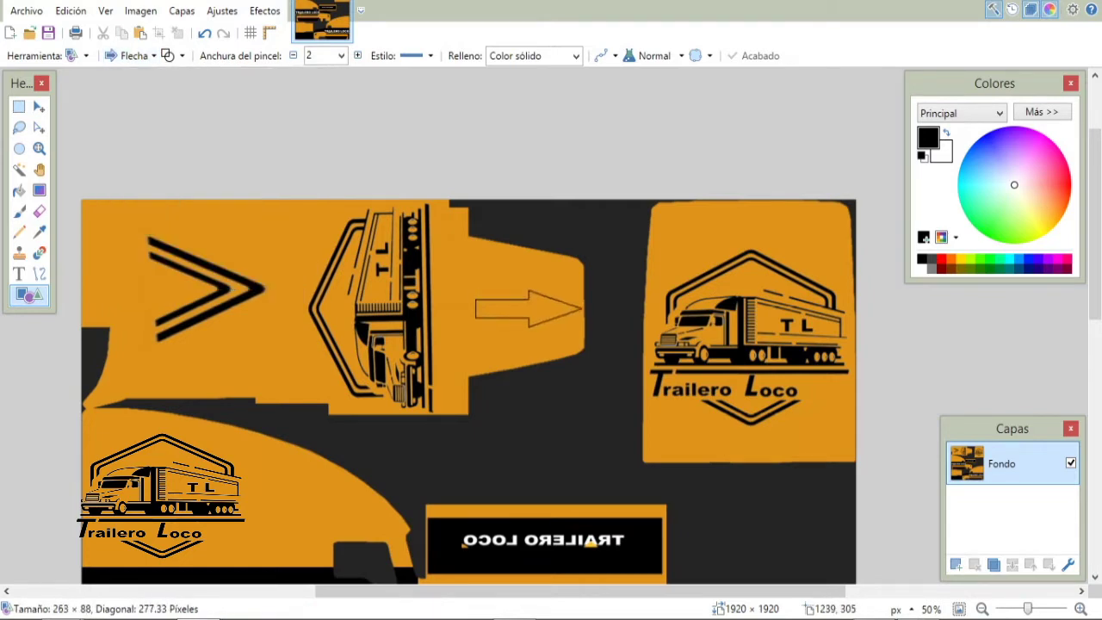
drag(474, 309, 429, 308)
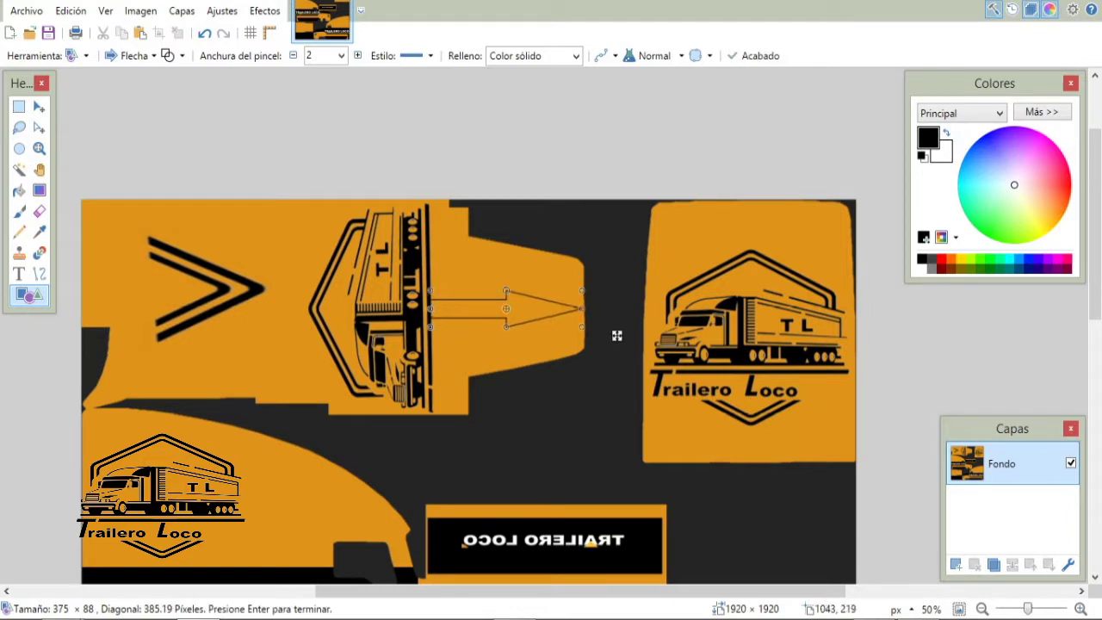
drag(508, 291, 505, 285)
drag(616, 336, 615, 359)
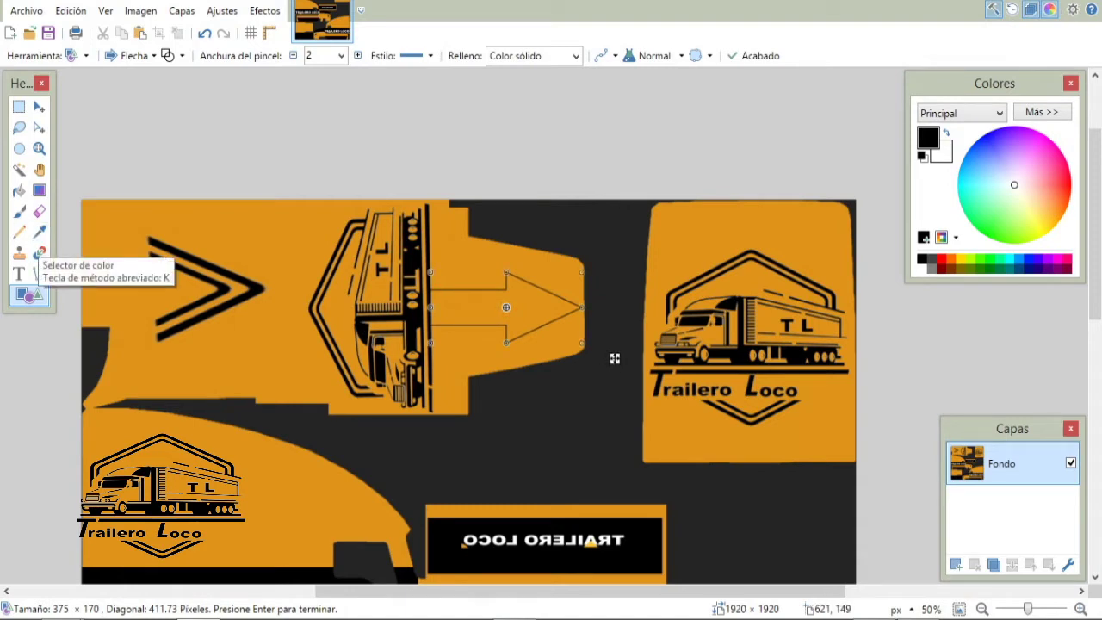
- Fill the inside of the arrow outline with black at 50% tolerance
click(39, 211)
click(19, 190)
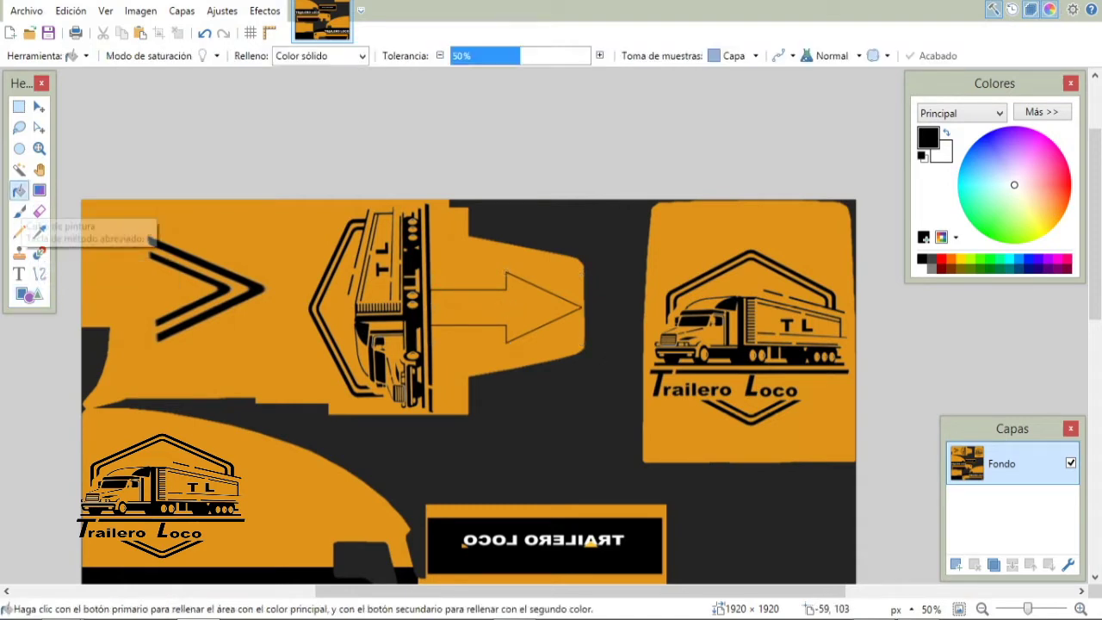
click(470, 308)
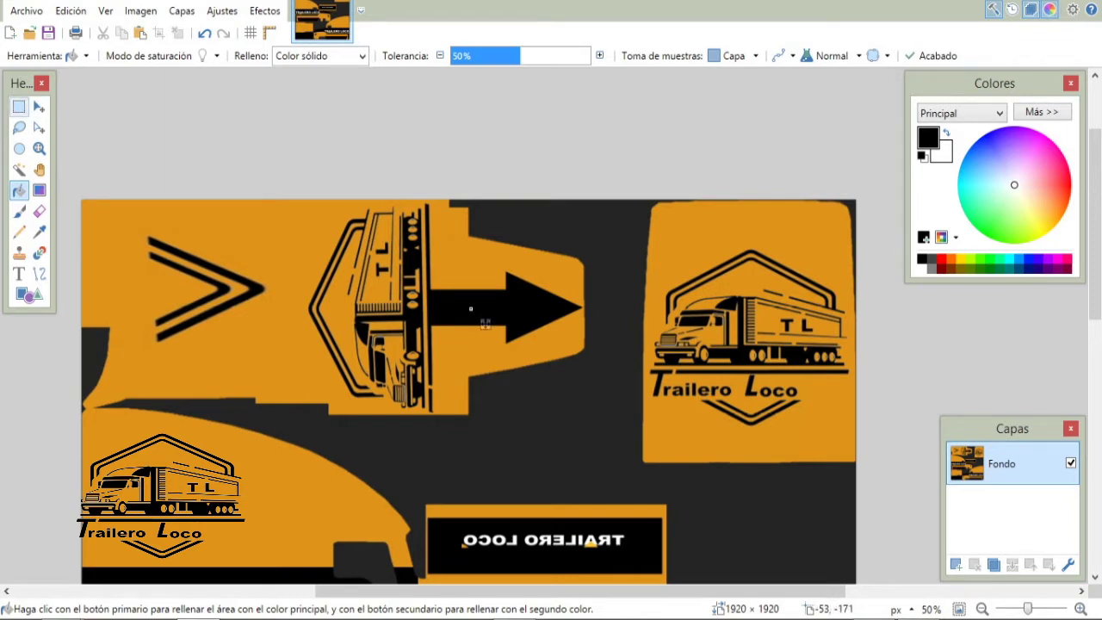
- Paste the orange strip over the sideways truck drawing and stretch it to about 151 × 499 px up to the vertical bar
click(19, 106)
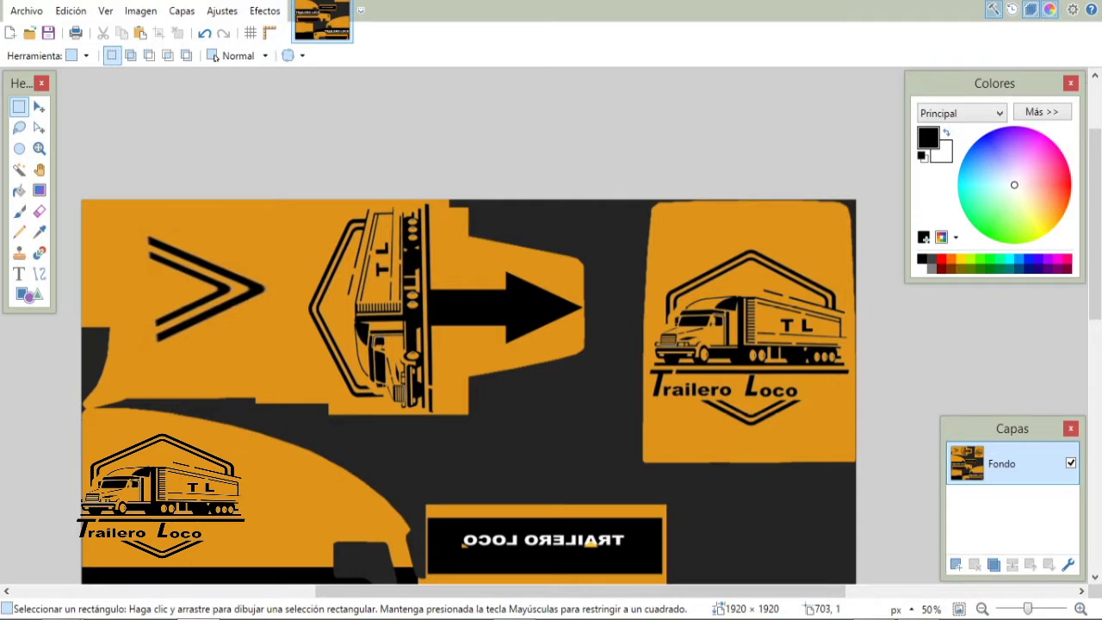
drag(365, 201, 421, 327)
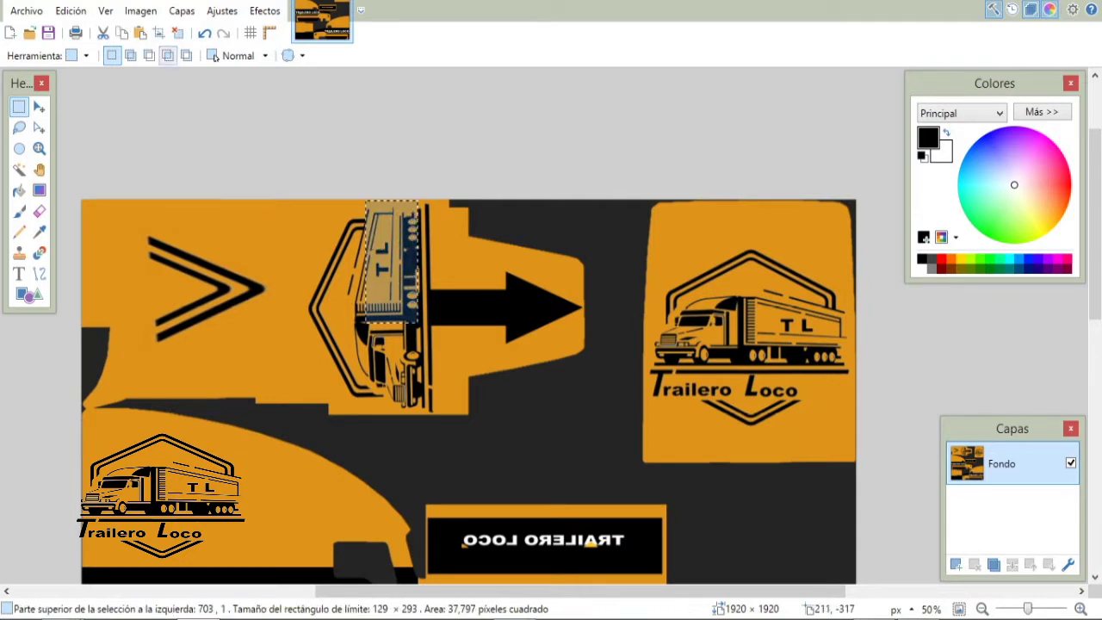
key(ctrl+v)
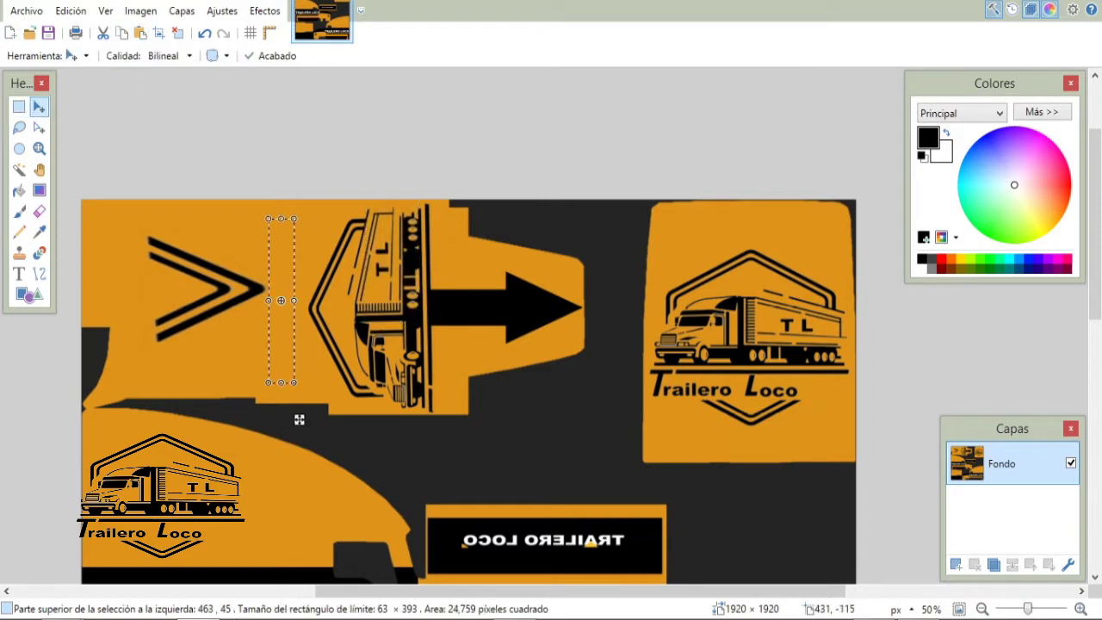
drag(298, 419, 430, 402)
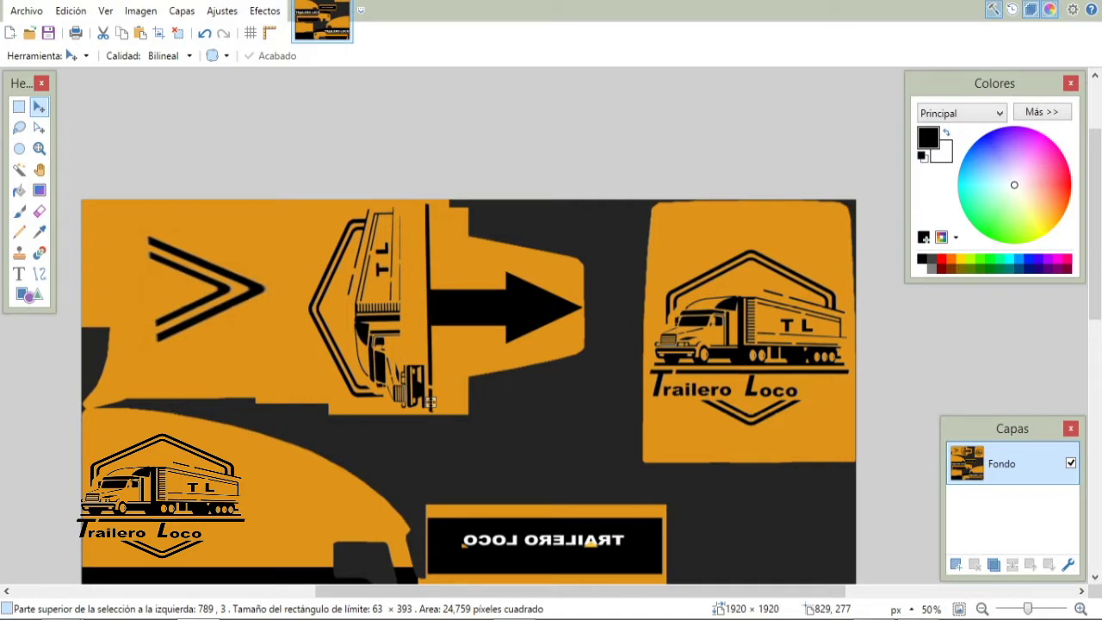
drag(429, 402, 429, 446)
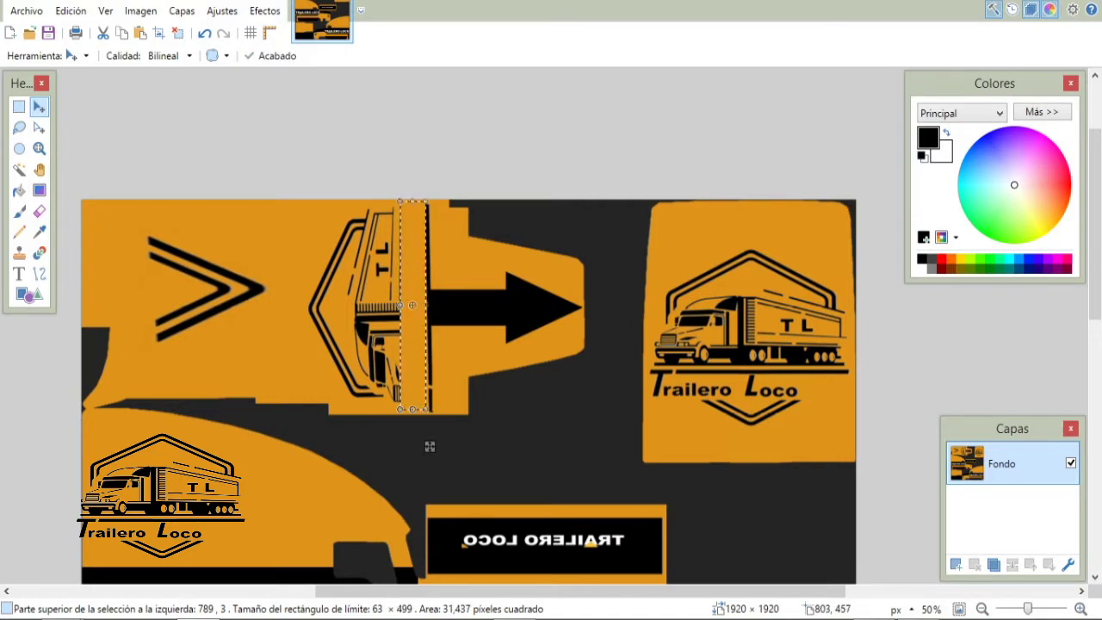
drag(389, 311, 361, 317)
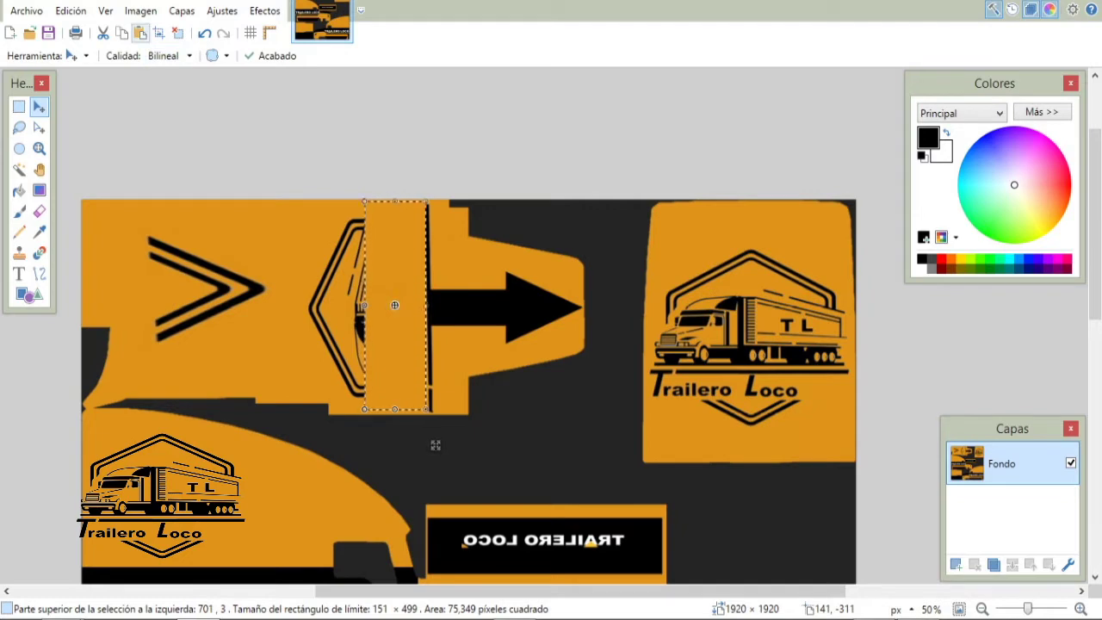
- Cover the leftover truck lines inside the half hexagon with two more orange patches, about 63 × 355 px and 81 × 317 px
click(140, 32)
drag(281, 219, 283, 261)
drag(301, 419, 399, 338)
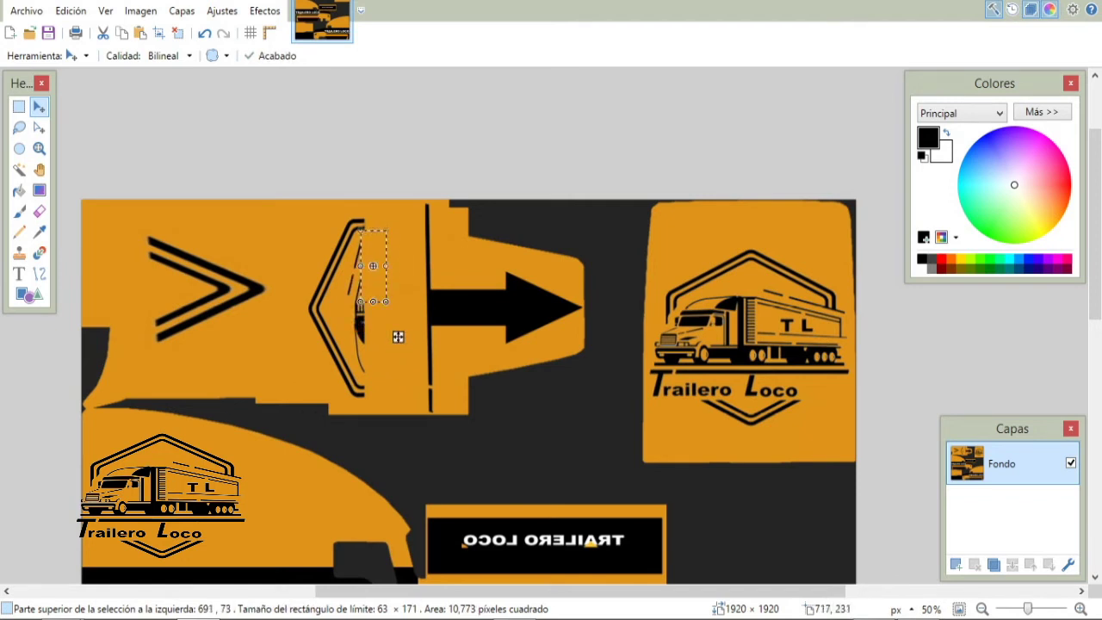
drag(398, 336, 392, 415)
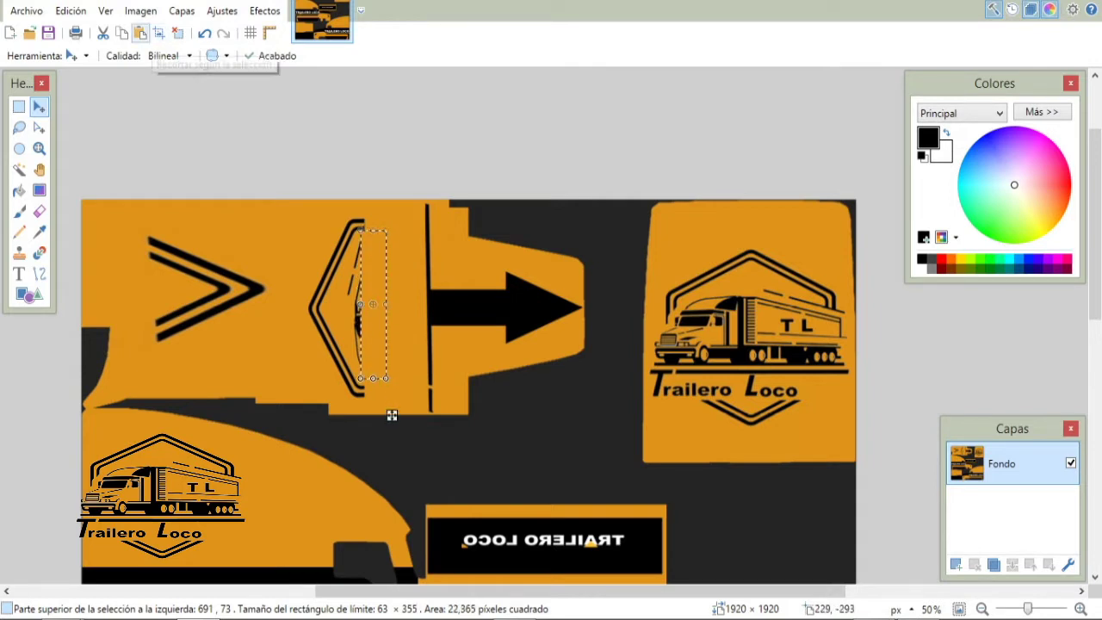
click(139, 33)
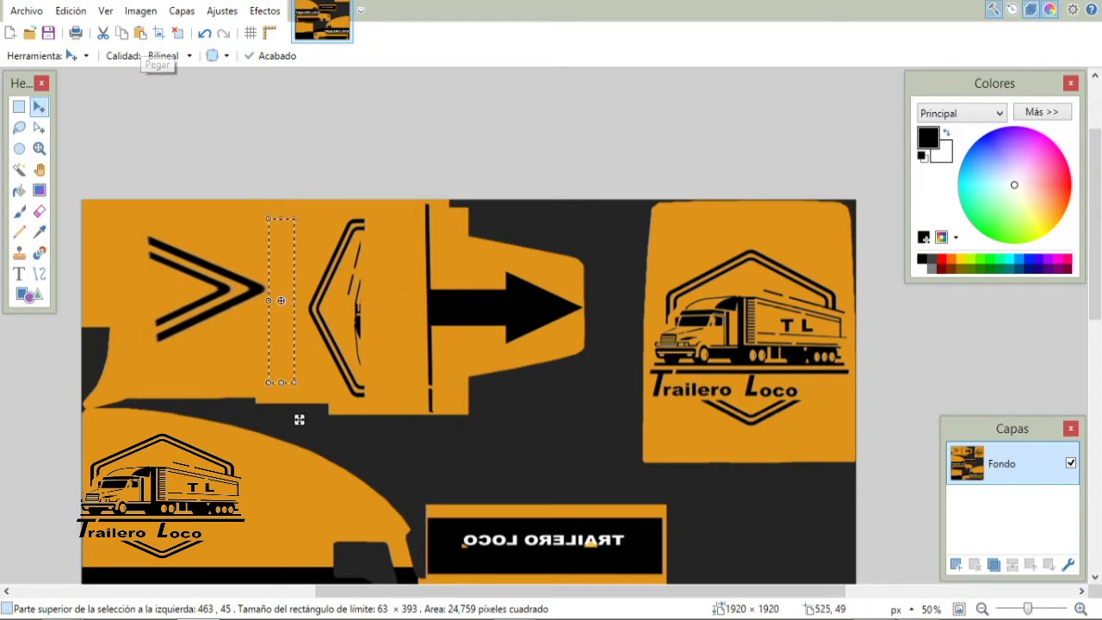
drag(294, 219, 300, 338)
drag(318, 413, 407, 316)
drag(397, 381, 396, 407)
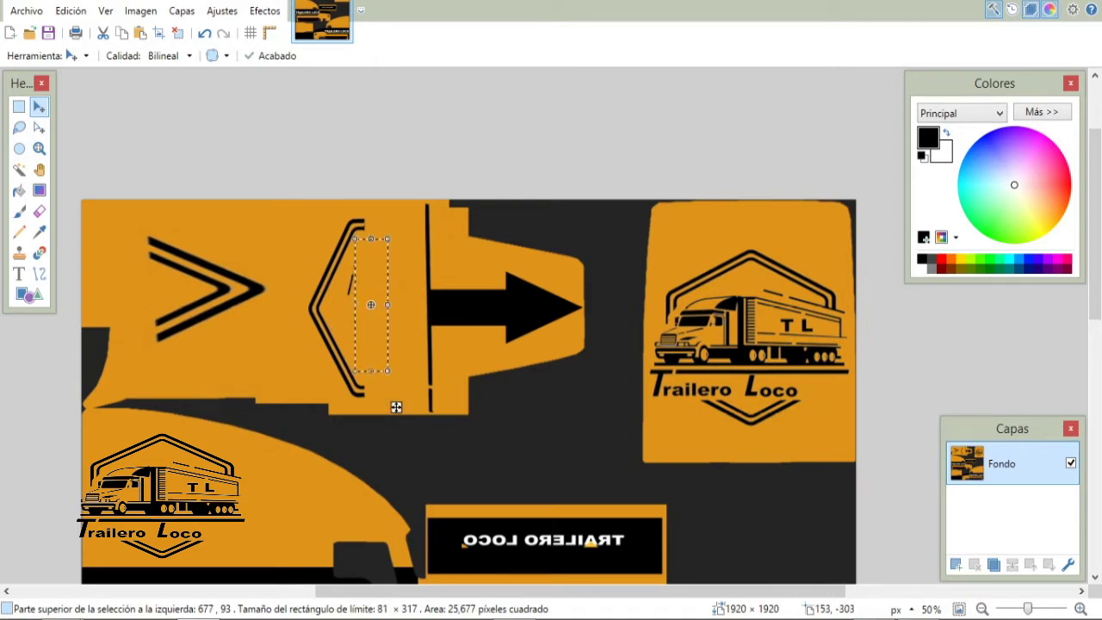
- Paste another orange patch, resize it to about 65 × 213 px, and cover the last stray marks inside the half hexagon
key(ctrl+v)
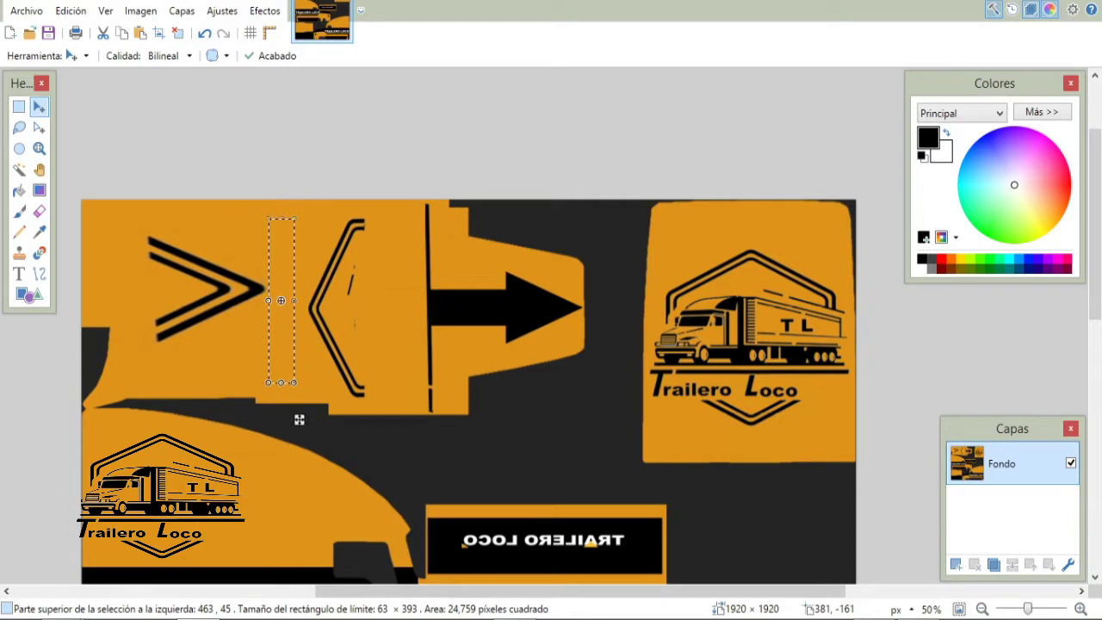
key(ctrl+v)
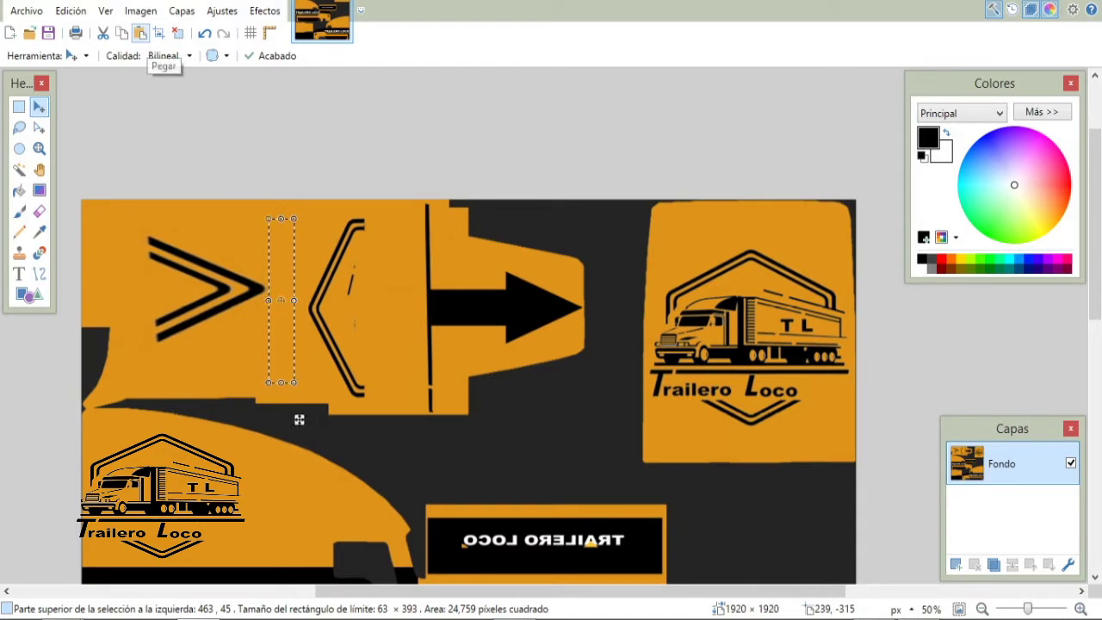
key(ctrl+z)
key(ctrl+z)
key(ctrl+z)
key(ctrl+z)
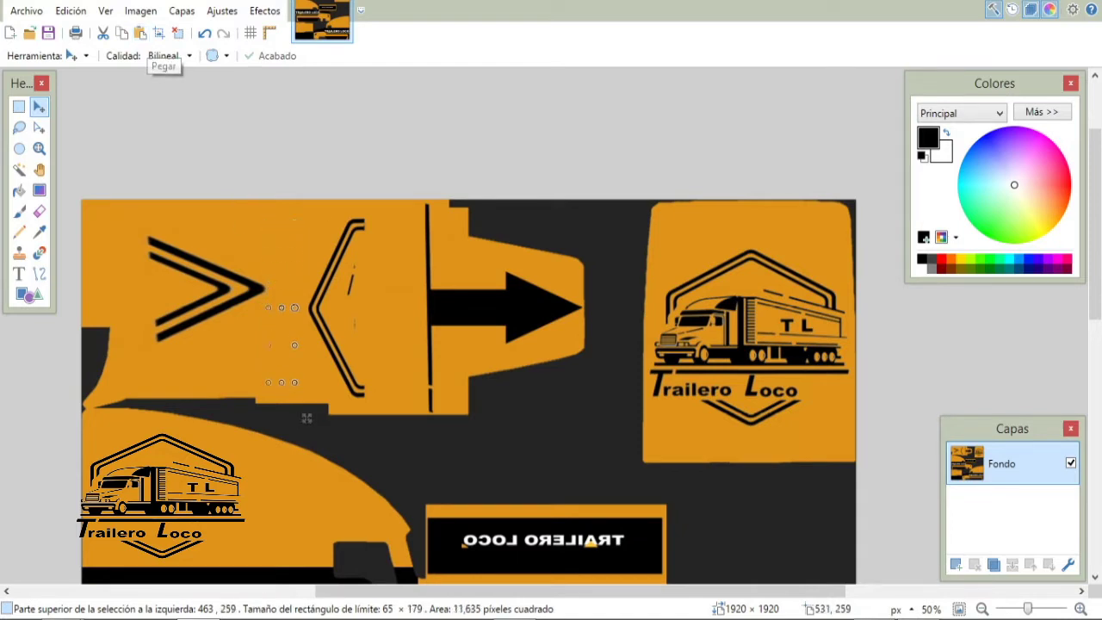
drag(313, 415, 393, 337)
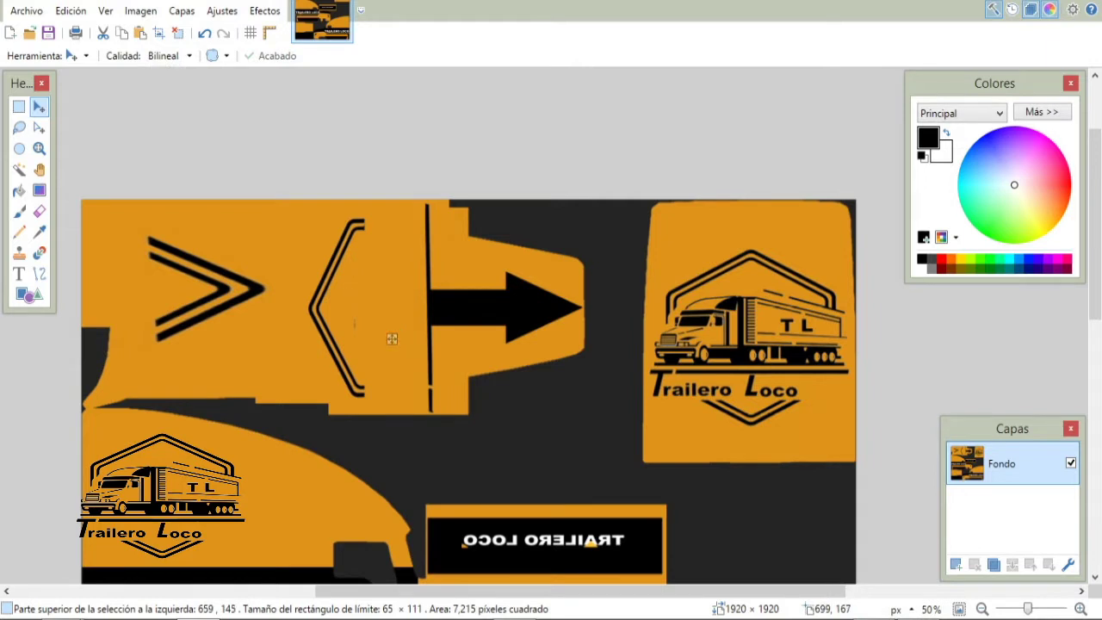
drag(392, 339, 384, 385)
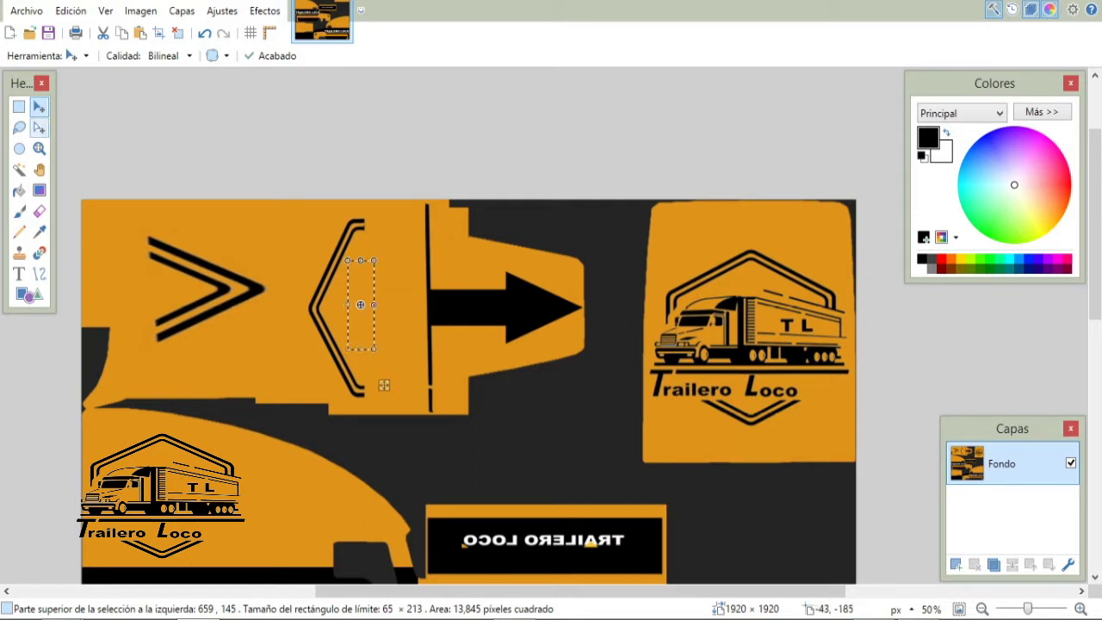
- Copy a thin black strip from the vertical bar and place it over the bar's lower gap, widened to about 9 × 91 px
key(s)
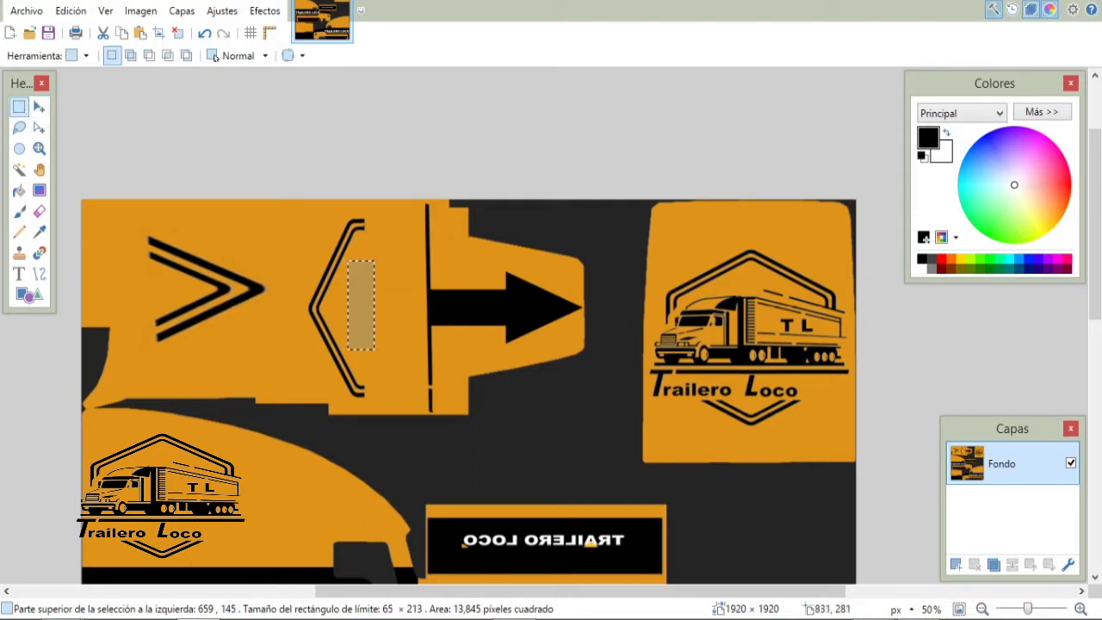
drag(429, 300, 428, 331)
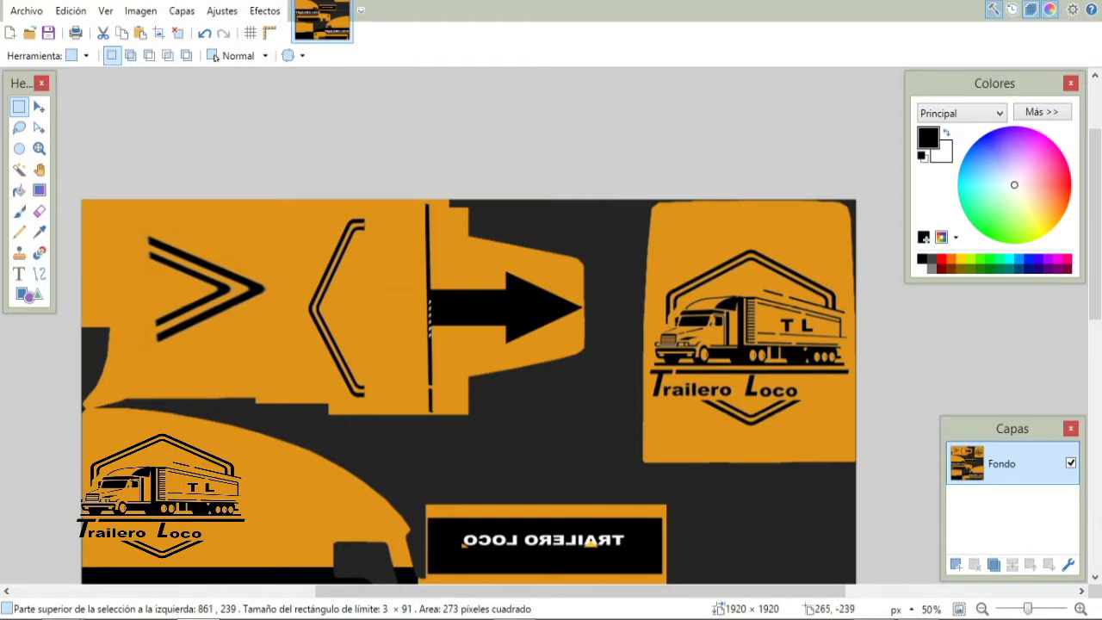
key(m)
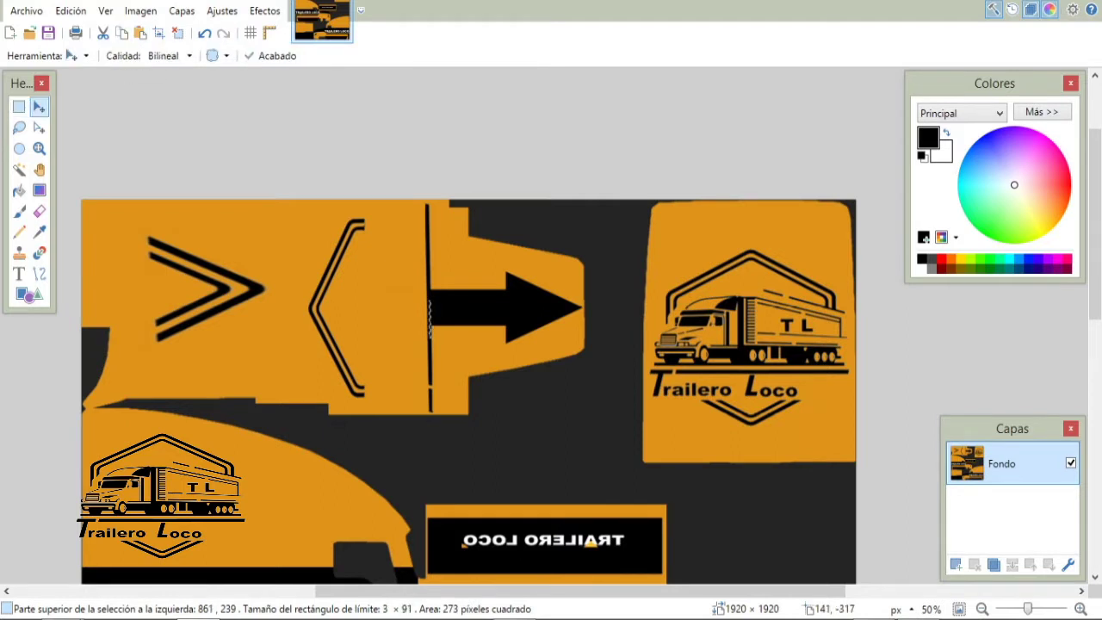
drag(431, 376, 435, 439)
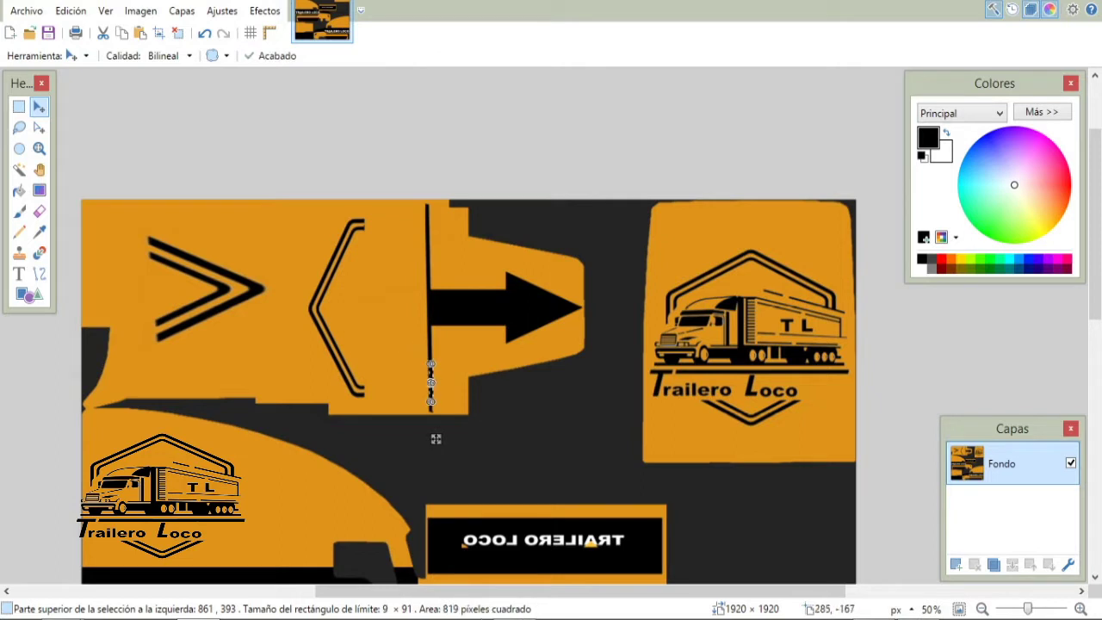
- Undo the widening of the black strip and move the 3 × 91 px strip up along the vertical bar
click(18, 106)
key(ctrl+shift+a)
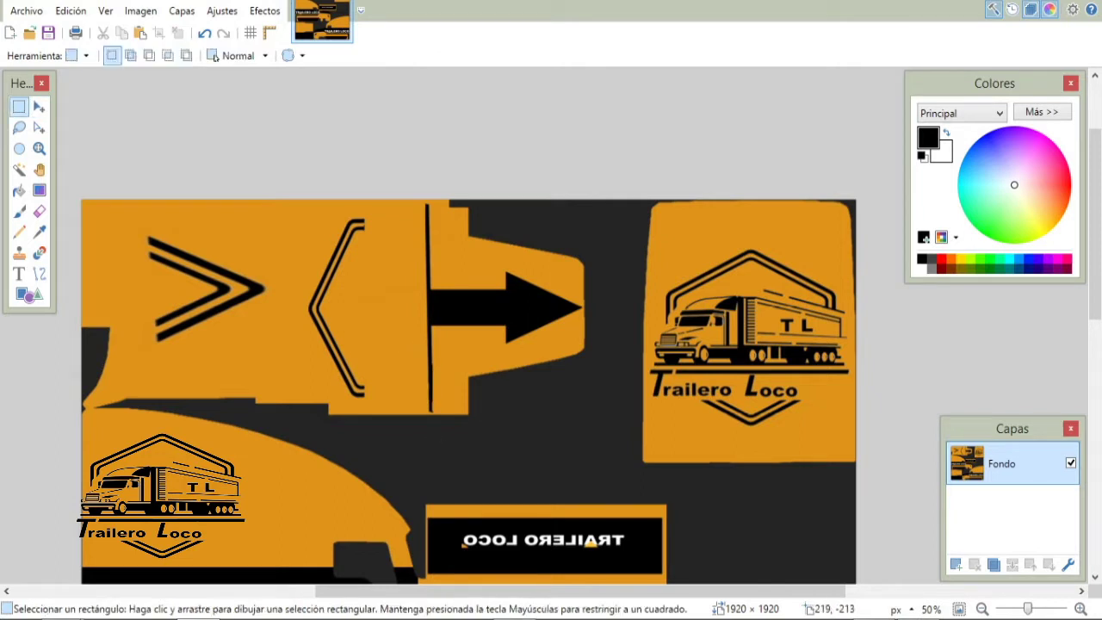
key(ctrl+z)
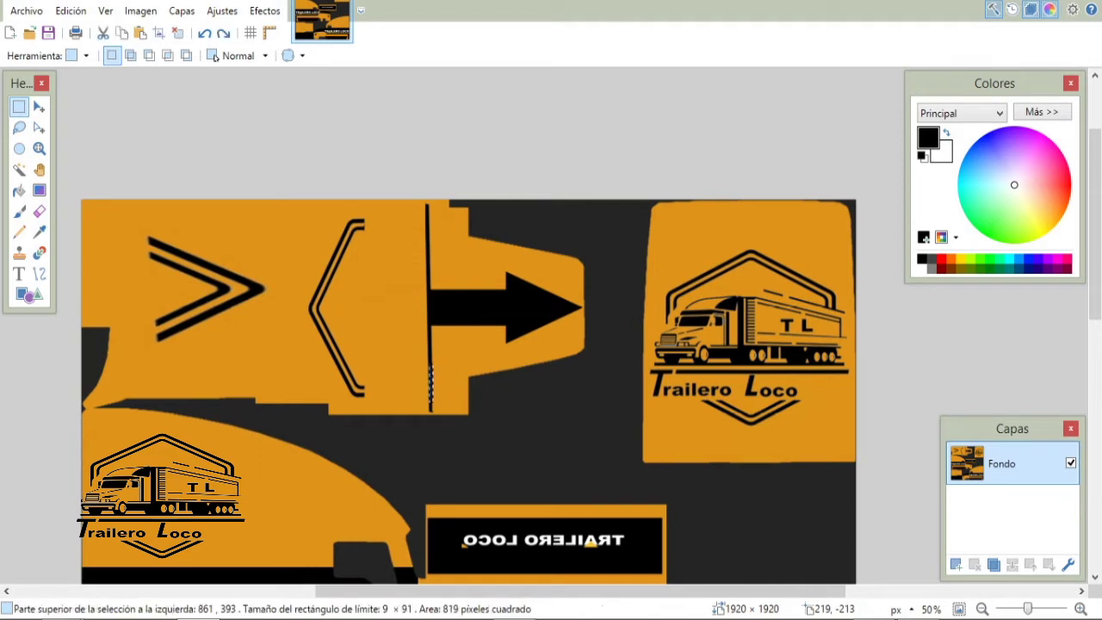
key(m)
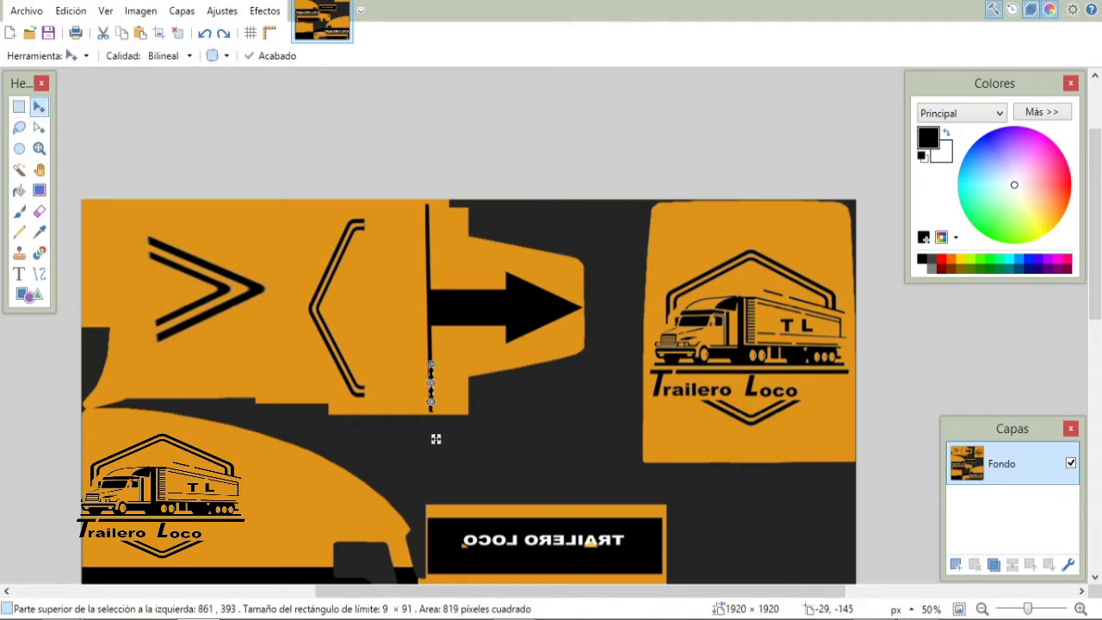
key(ctrl+shift+a)
click(19, 106)
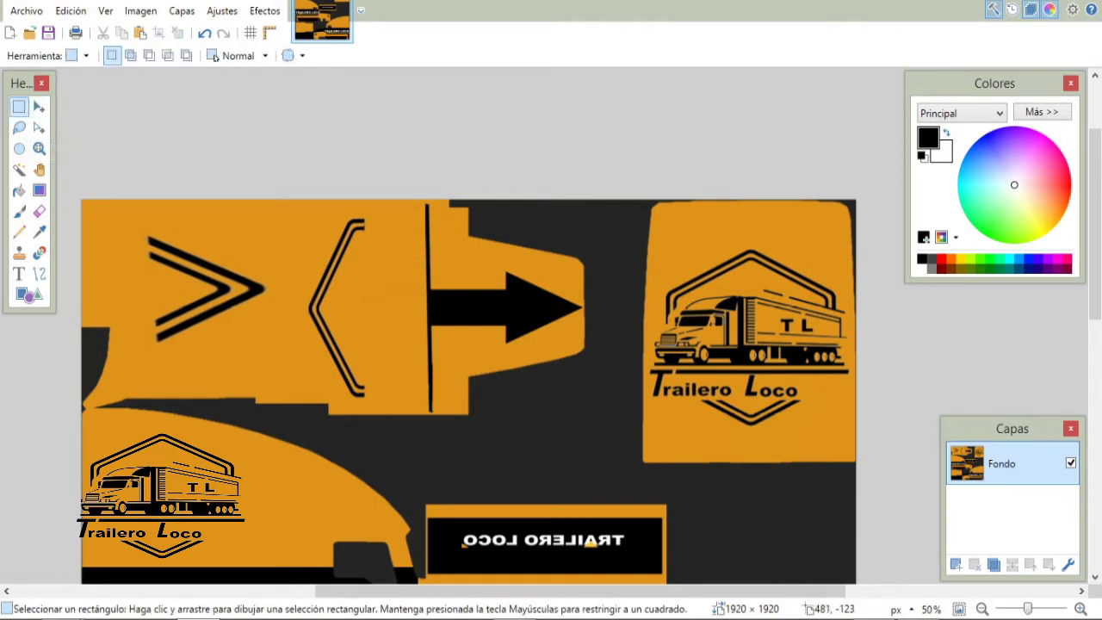
key(ctrl+z)
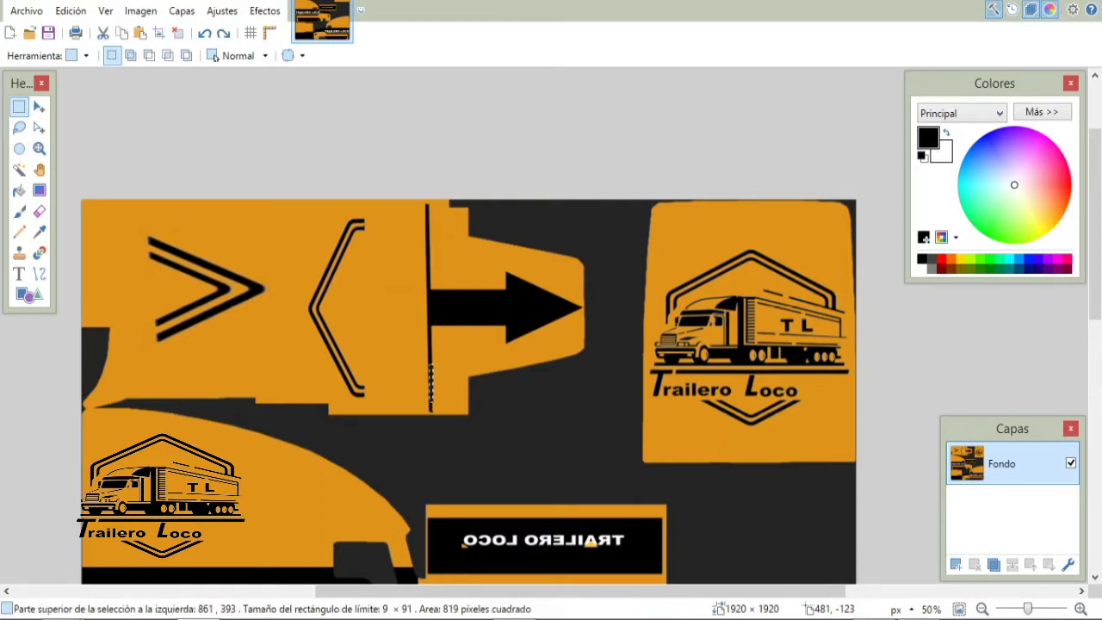
key(m)
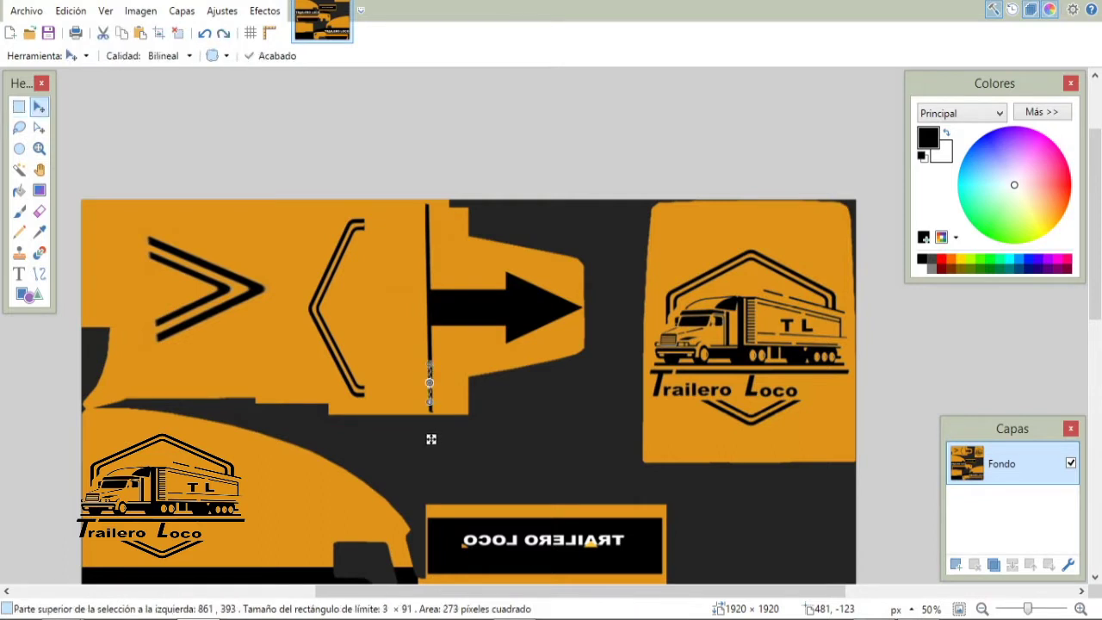
drag(431, 439, 431, 375)
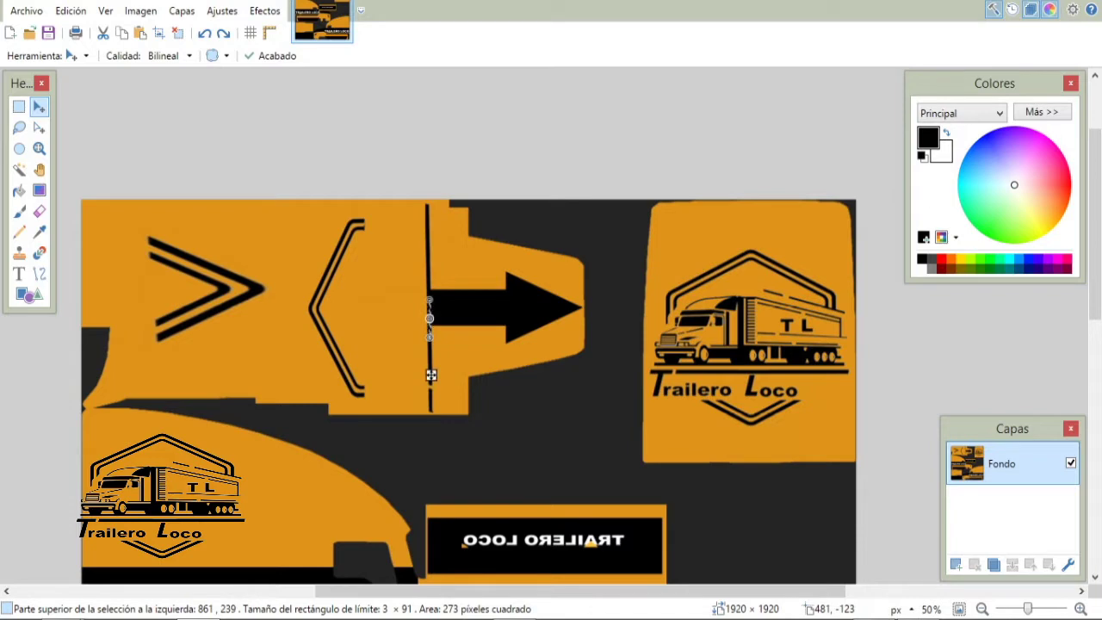
key(s)
key(ctrl+d)
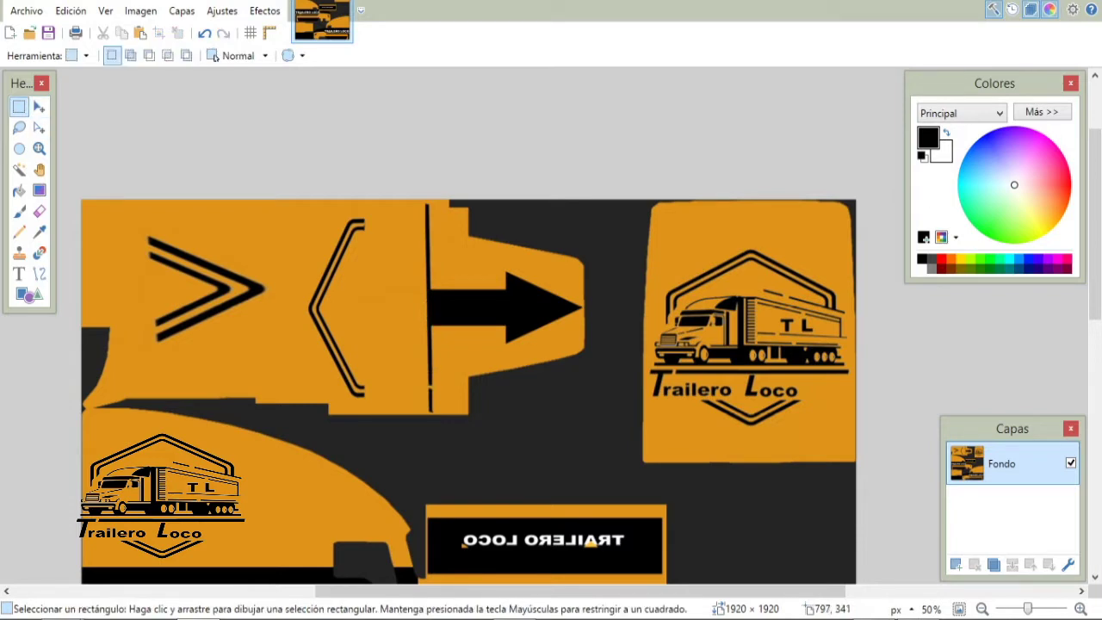
- Copy a section of the vertical bar about 45 × 75 px, paste it over the lower gap, and stretch it to about 45 × 113 px
drag(420, 344, 439, 378)
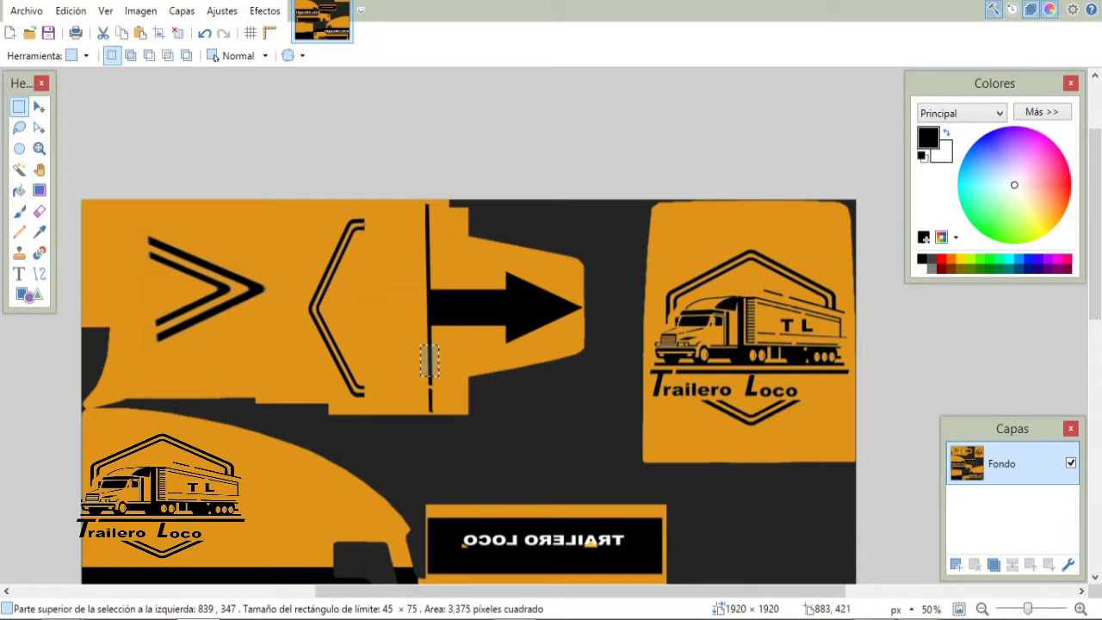
click(140, 32)
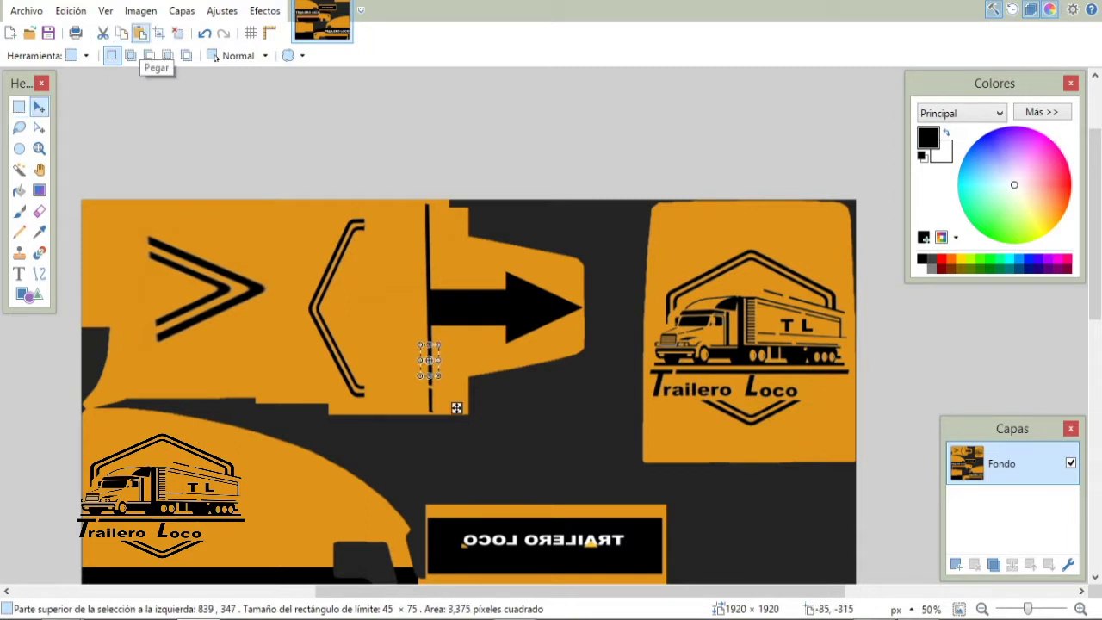
drag(457, 405, 457, 428)
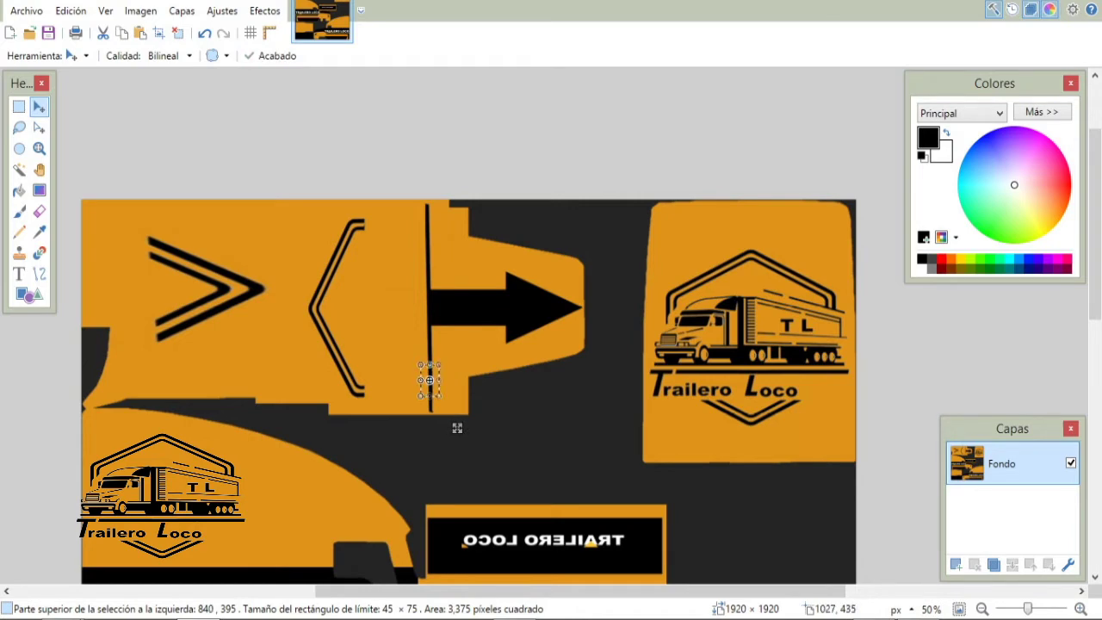
drag(457, 428, 452, 446)
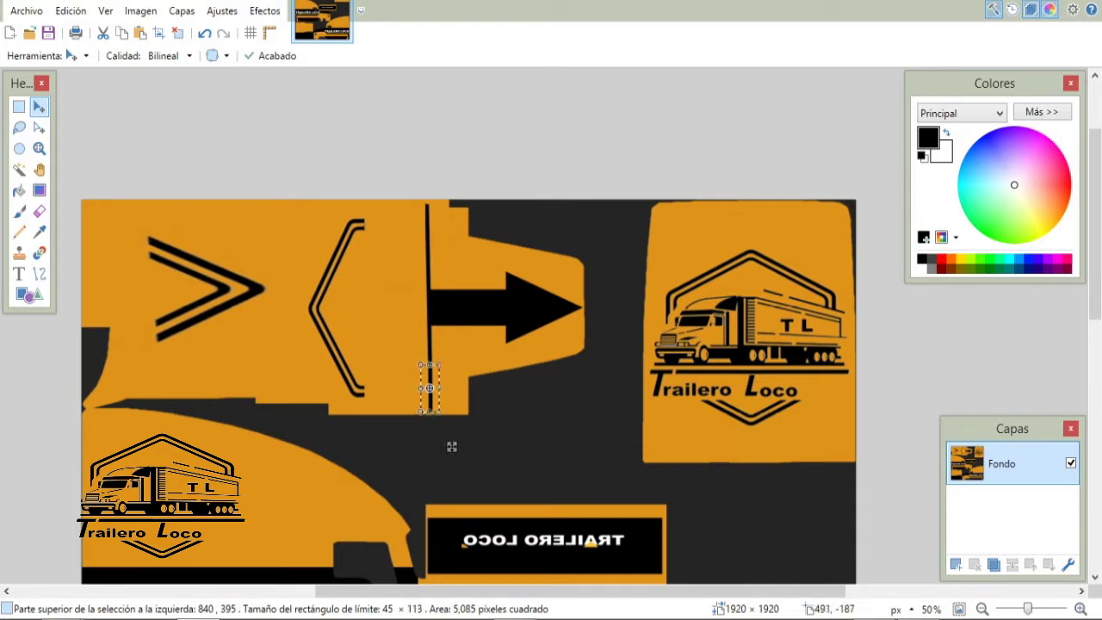
key(s)
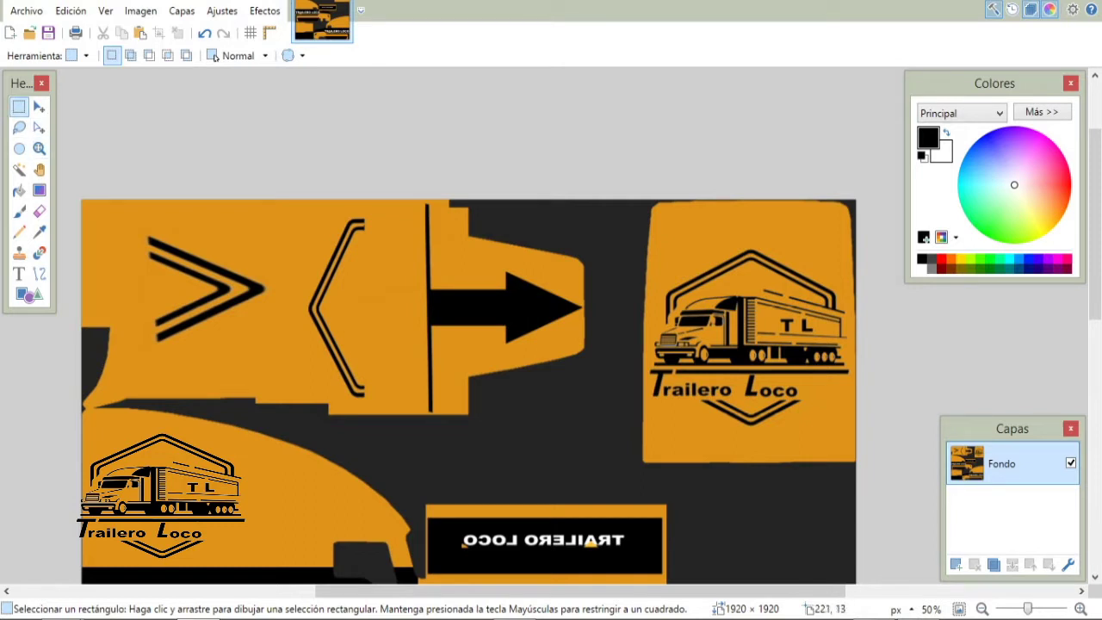
- Copy an orange strip about 373 × 73 px and stretch it to about 373 × 405 px over the double-line arrow beside the half hexagon
drag(171, 205, 322, 238)
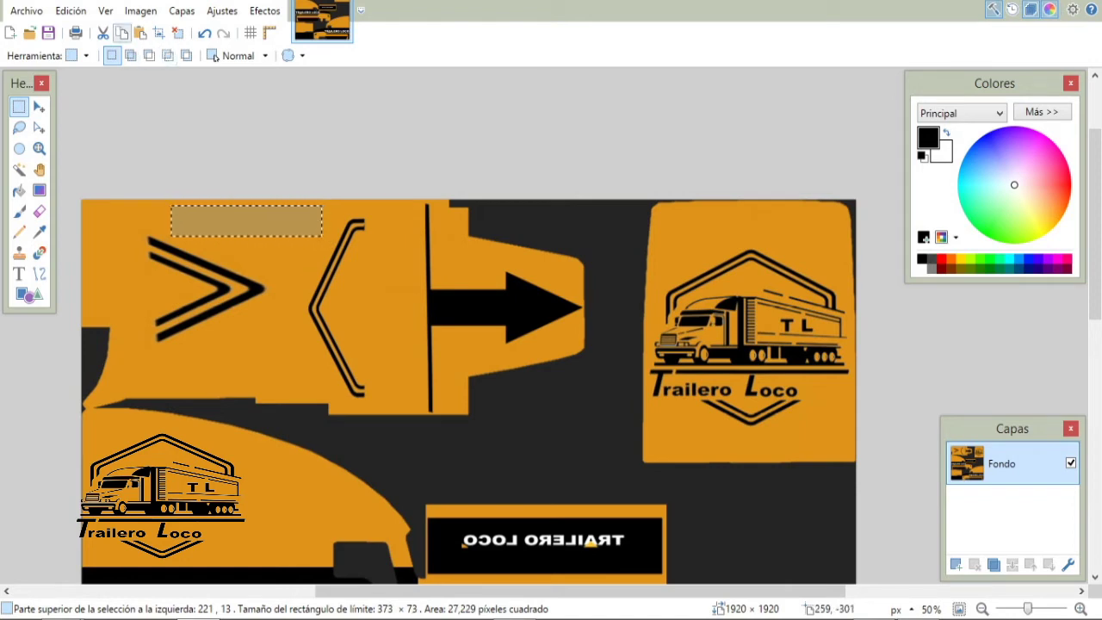
key(m)
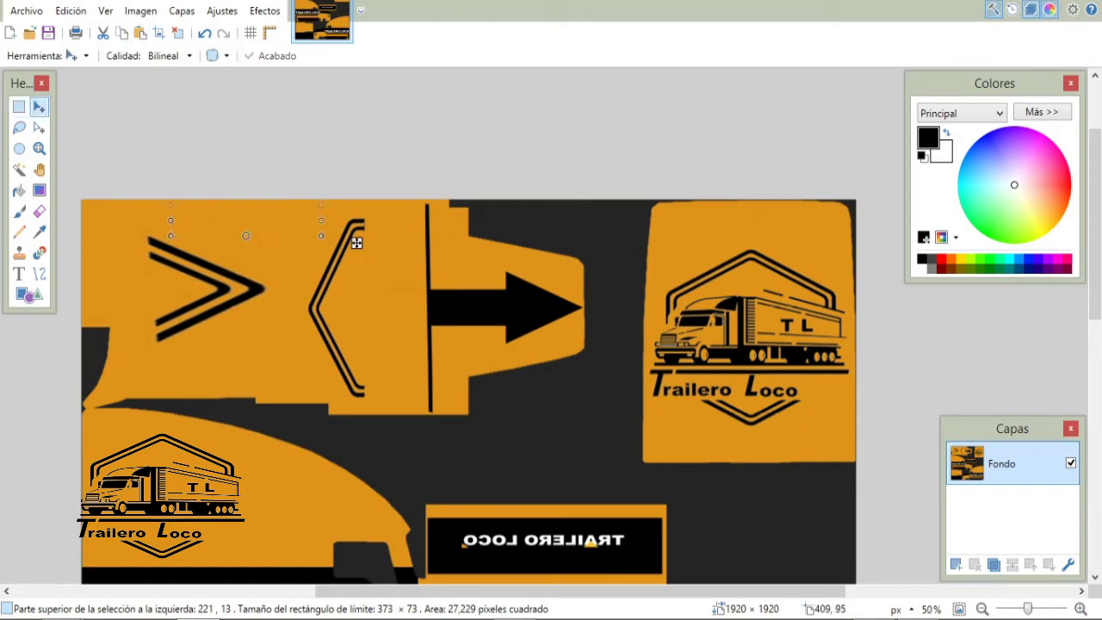
drag(356, 238, 347, 407)
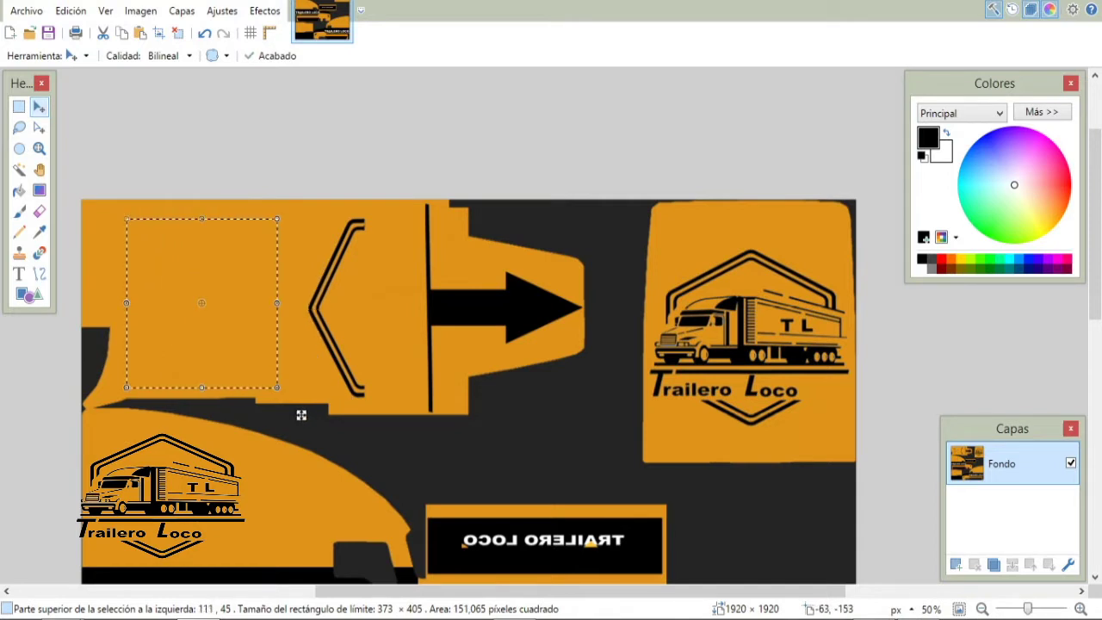
key(s)
key(ctrl+d)
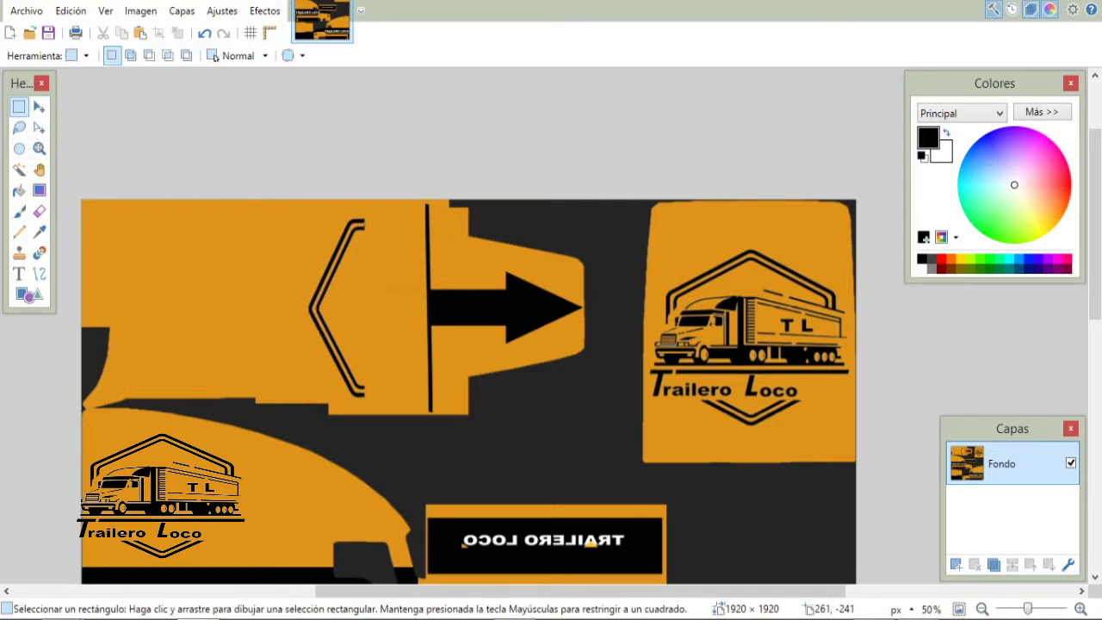
- Copy the half hexagon, paste it into the cleared orange area, and stretch it to about 499 × 463 px
drag(311, 207, 364, 362)
drag(287, 207, 402, 399)
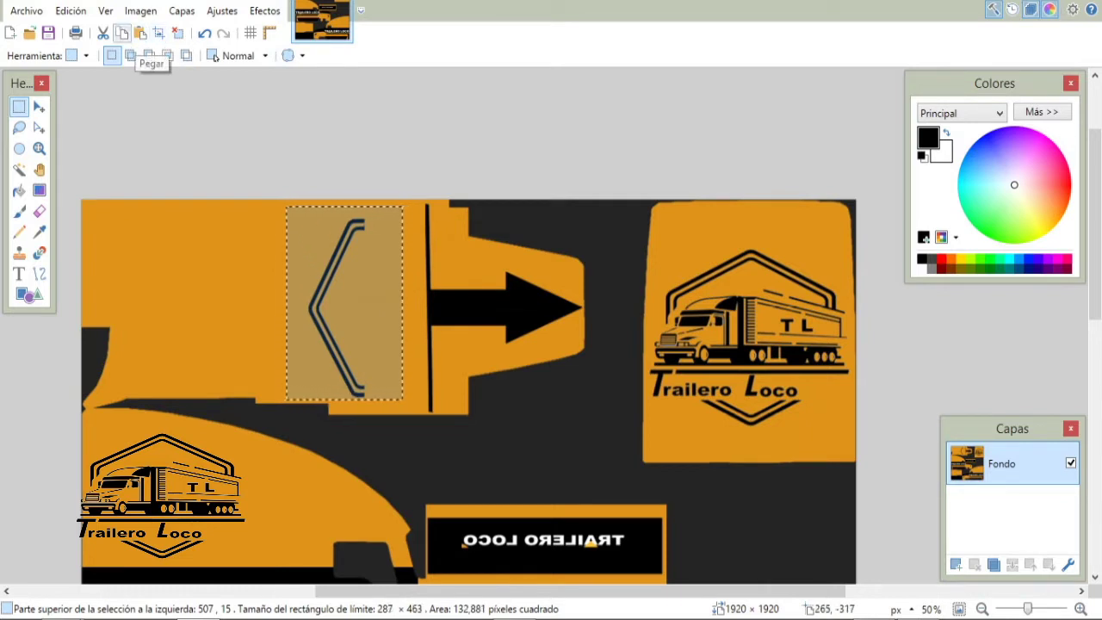
click(140, 33)
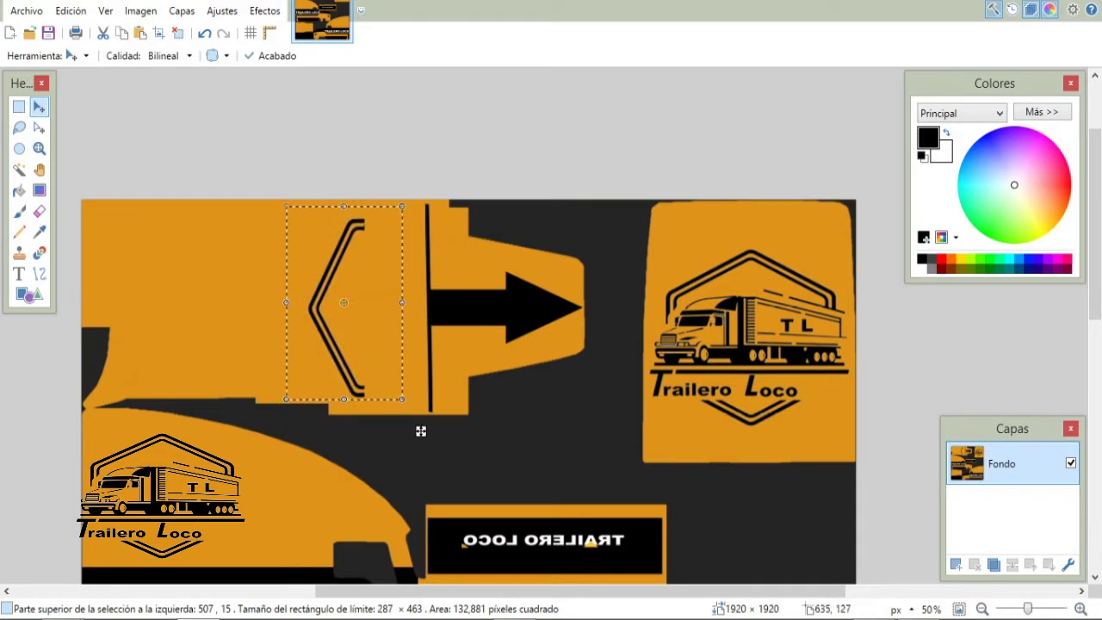
drag(418, 430, 284, 421)
drag(153, 295, 117, 295)
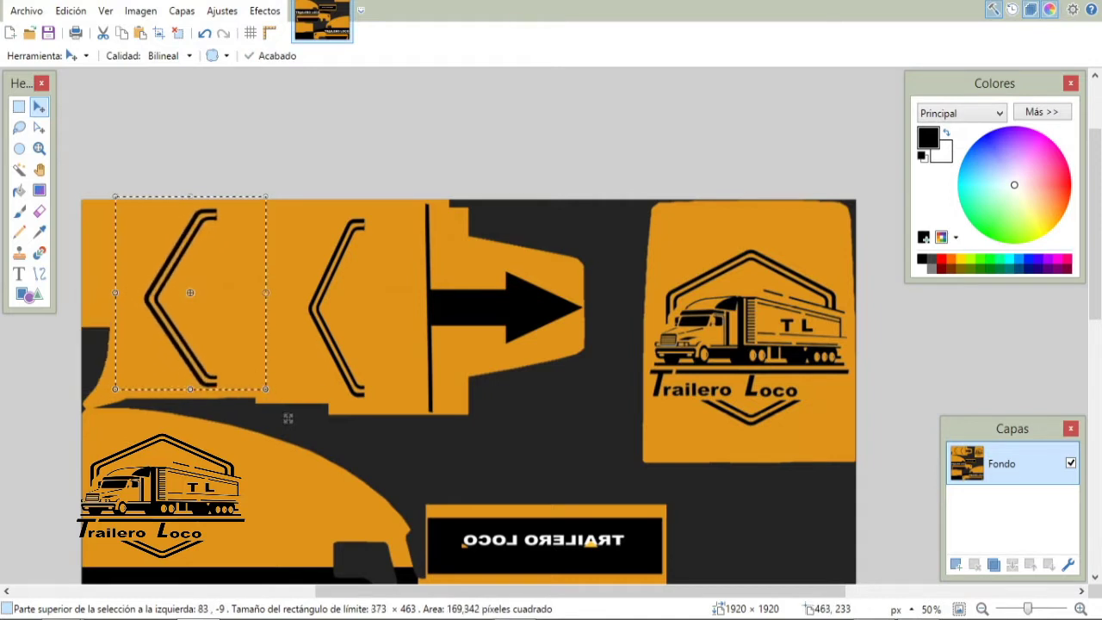
drag(288, 419, 341, 413)
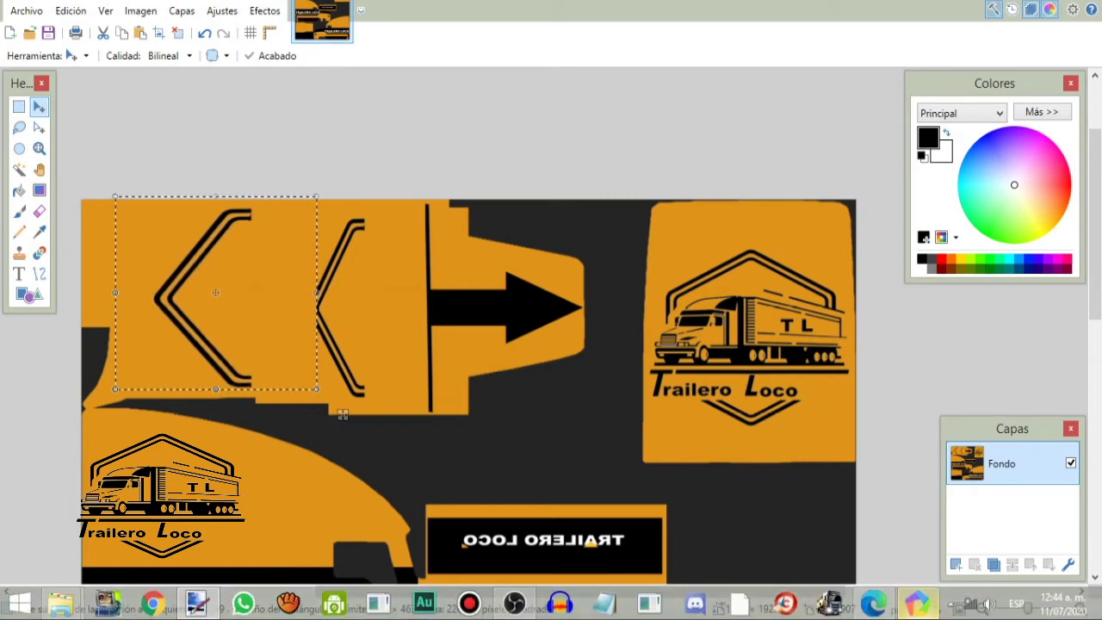
- Switch to MEmu to view the truck in the game's garage, return to the texture, and deselect the pasted half hexagon
key(alt+Tab)
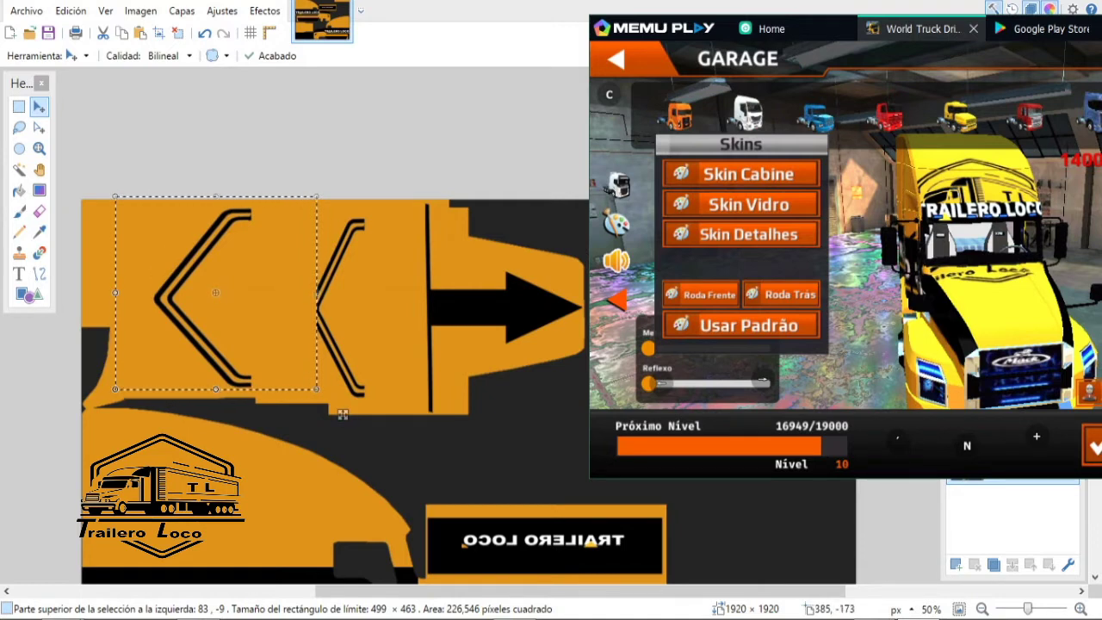
click(343, 415)
key(s)
key(ctrl+d)
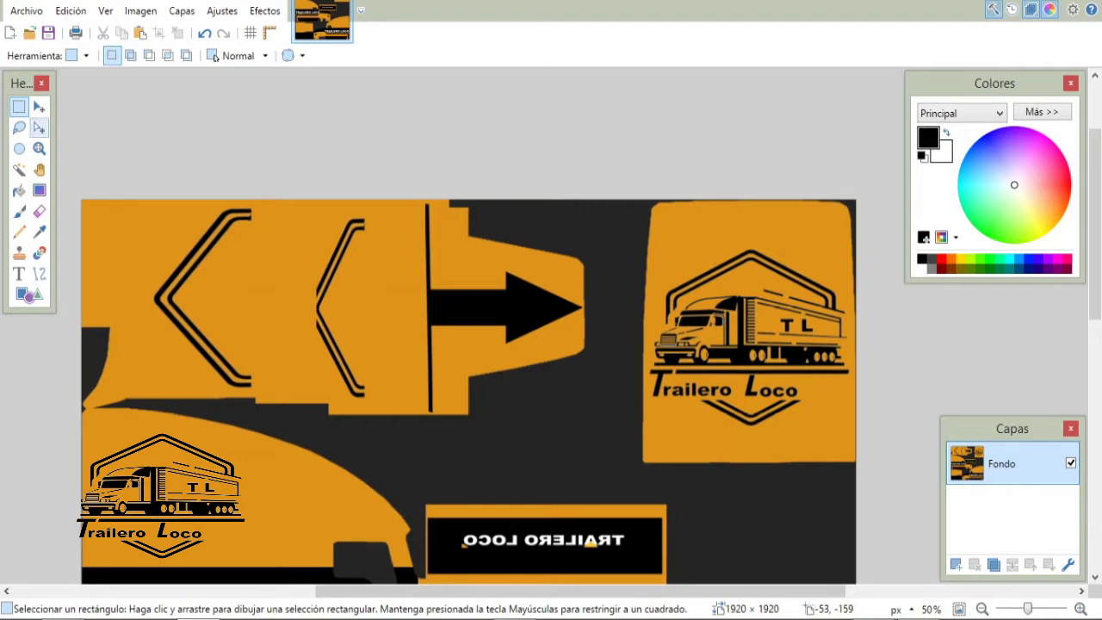
- Copy an orange patch about 141 × 309 px and stretch it to about 175 × 451 px over the original half hexagon
drag(245, 243, 303, 375)
click(122, 32)
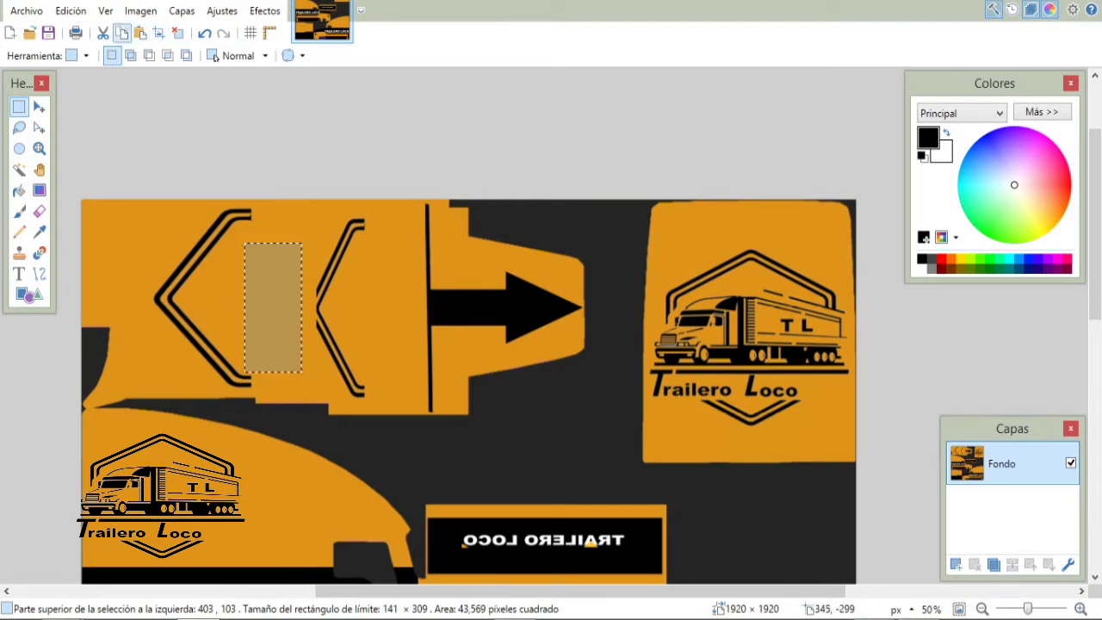
click(140, 33)
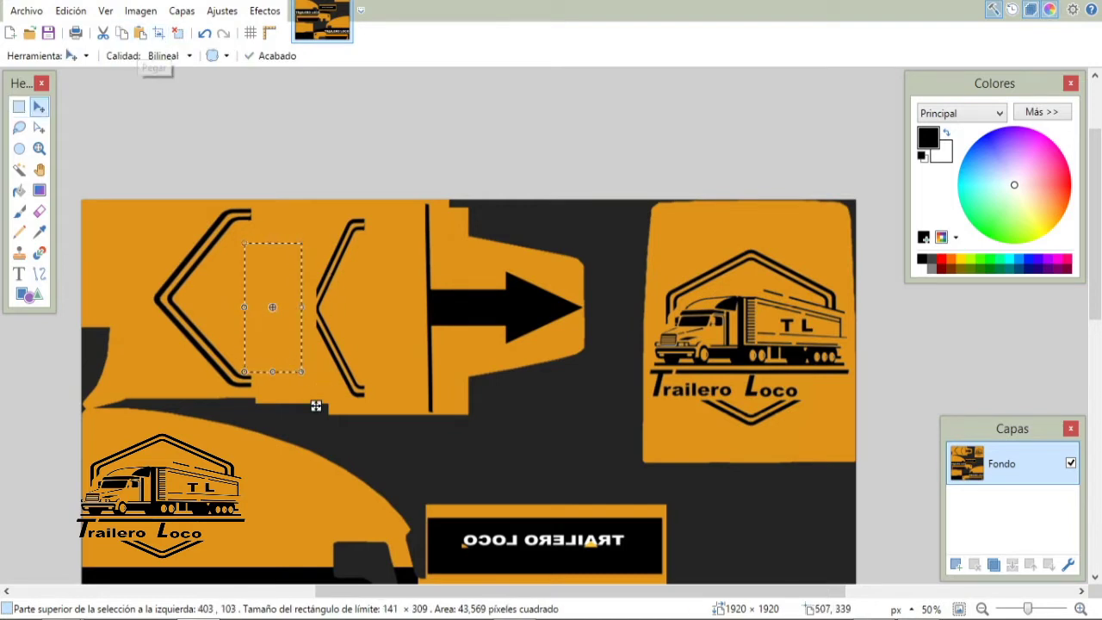
drag(315, 405, 389, 433)
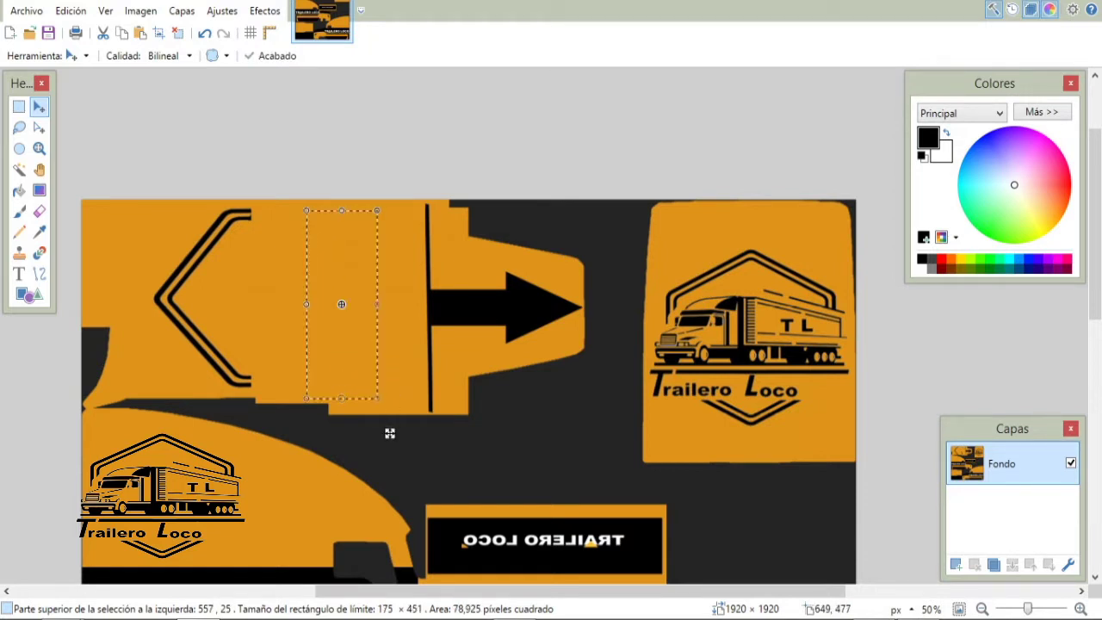
key(s)
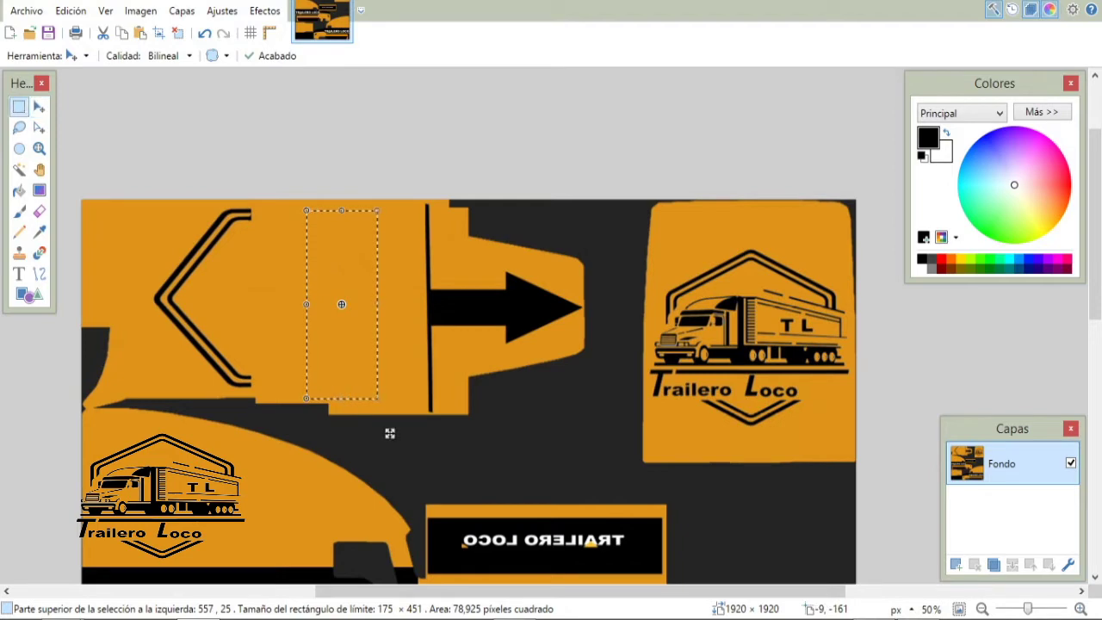
key(ctrl+d)
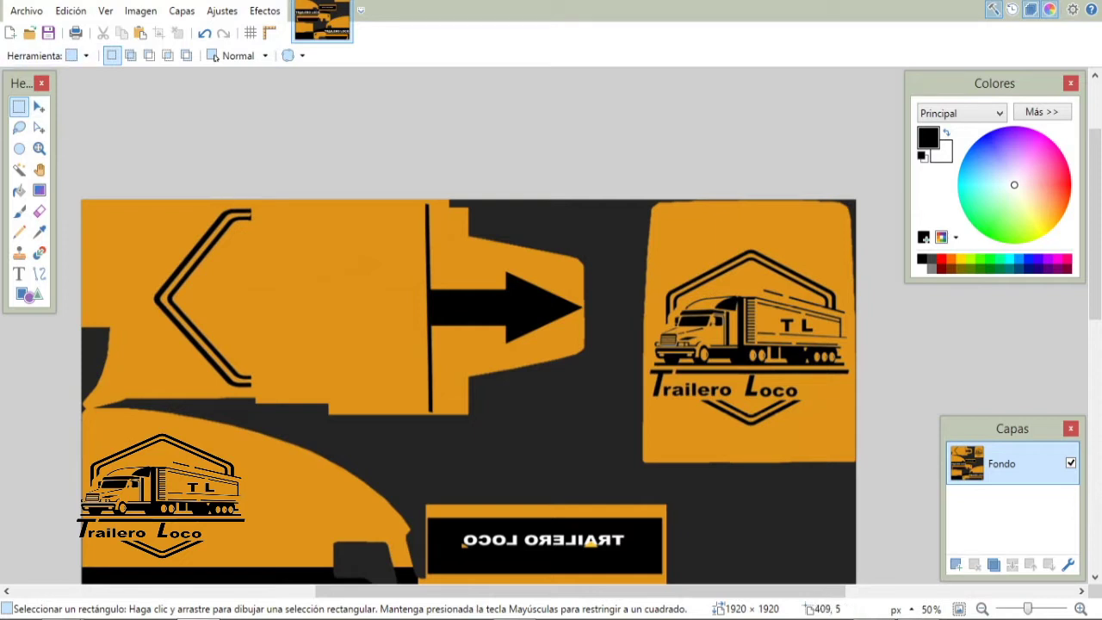
- Select the remaining half hexagon, widen it to about 669 × 441 px toward both sides, and shift it slightly down
drag(252, 202, 153, 386)
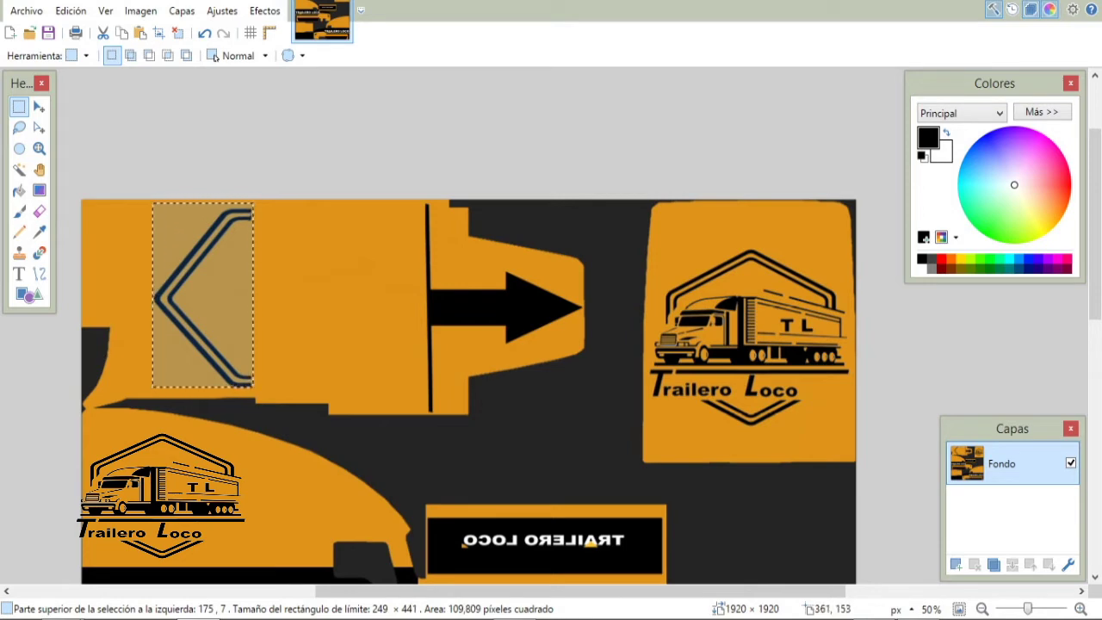
click(141, 33)
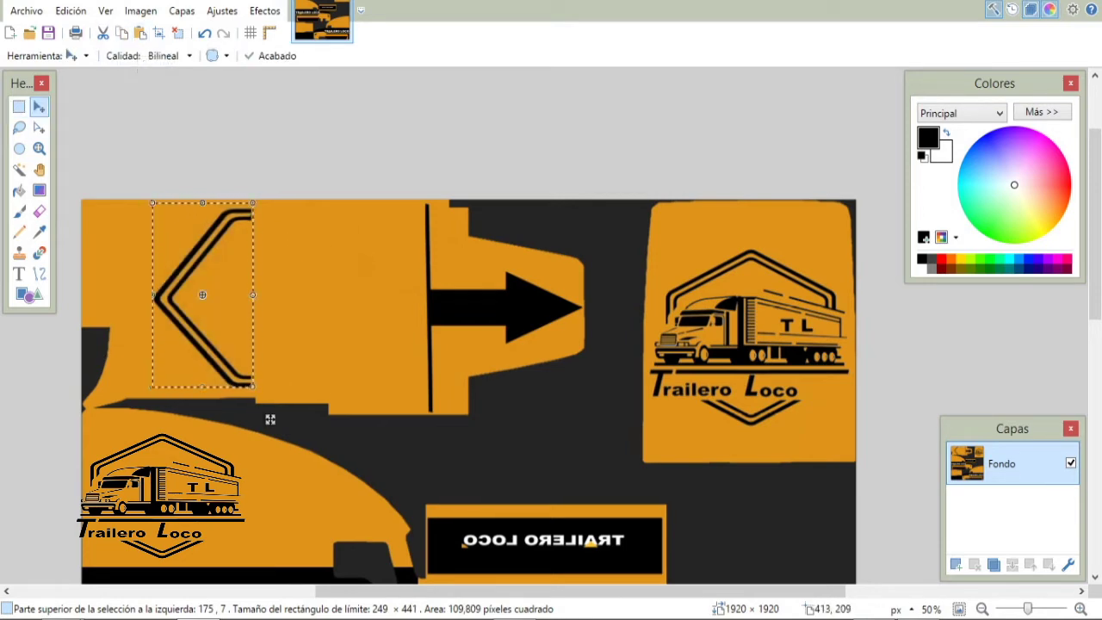
drag(252, 294, 253, 295)
drag(270, 419, 408, 409)
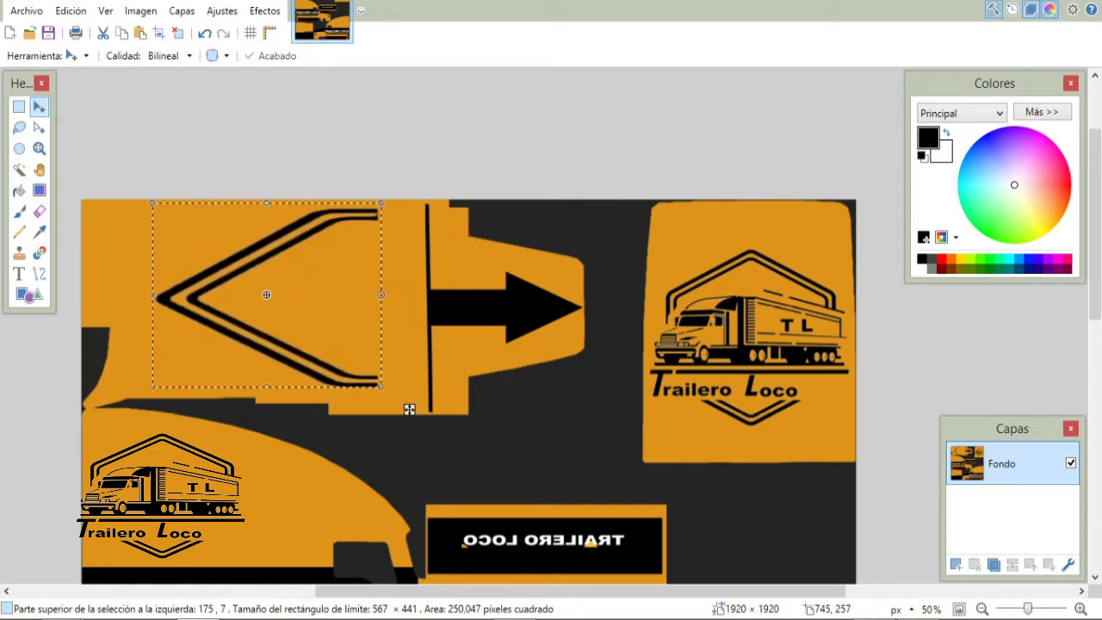
drag(409, 410, 409, 414)
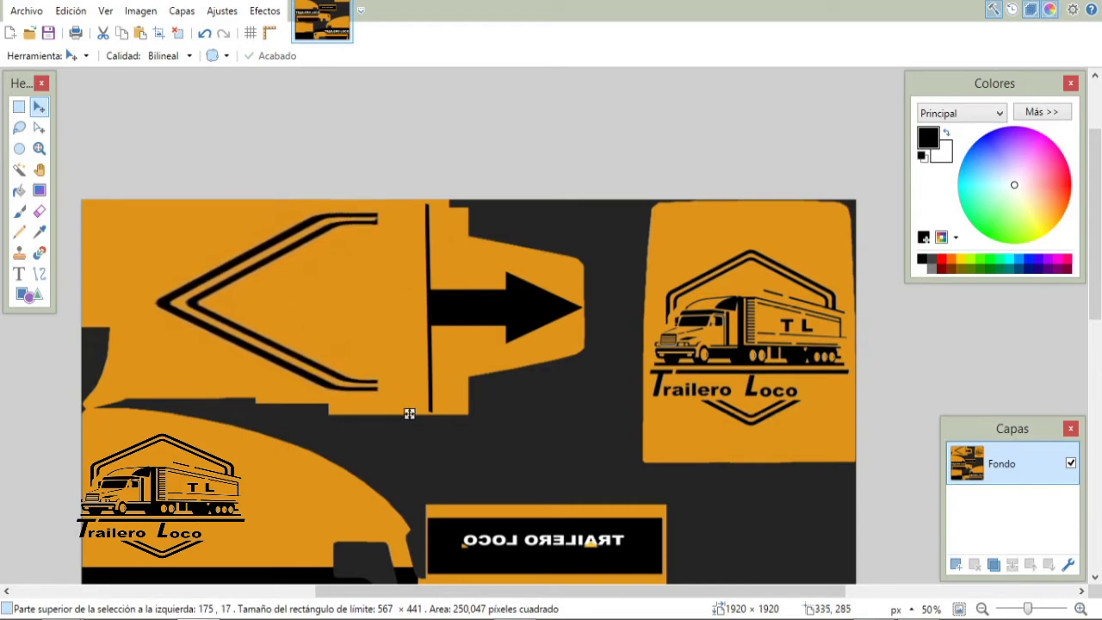
mouse_move(146, 298)
mouse_down()
mouse_move(82, 298)
mouse_move(111, 300)
mouse_up()
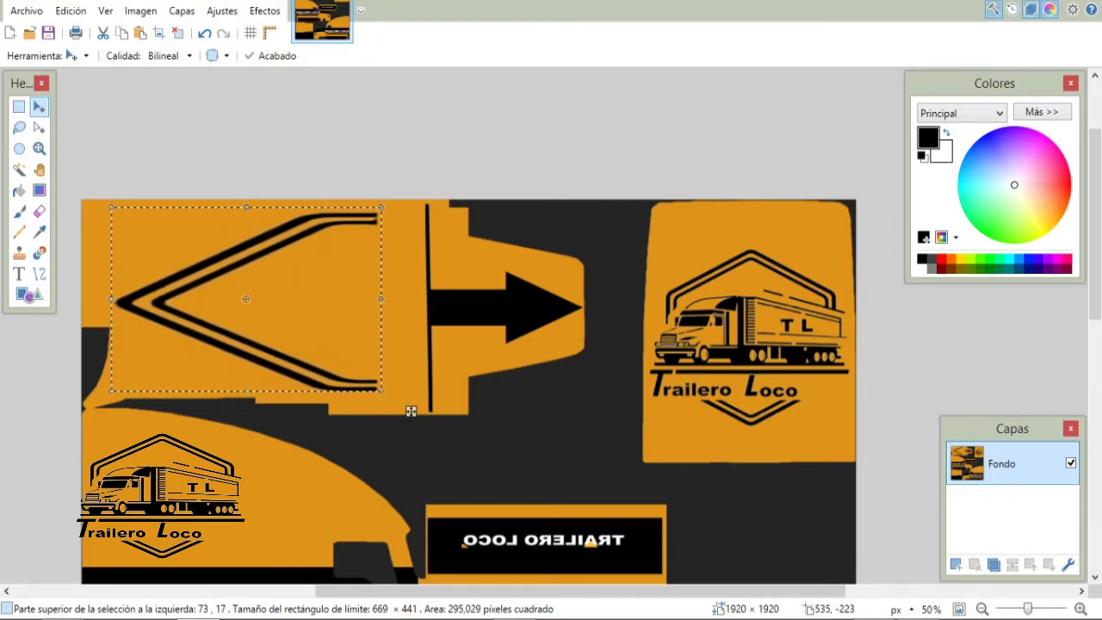
key(s)
key(ctrl+d)
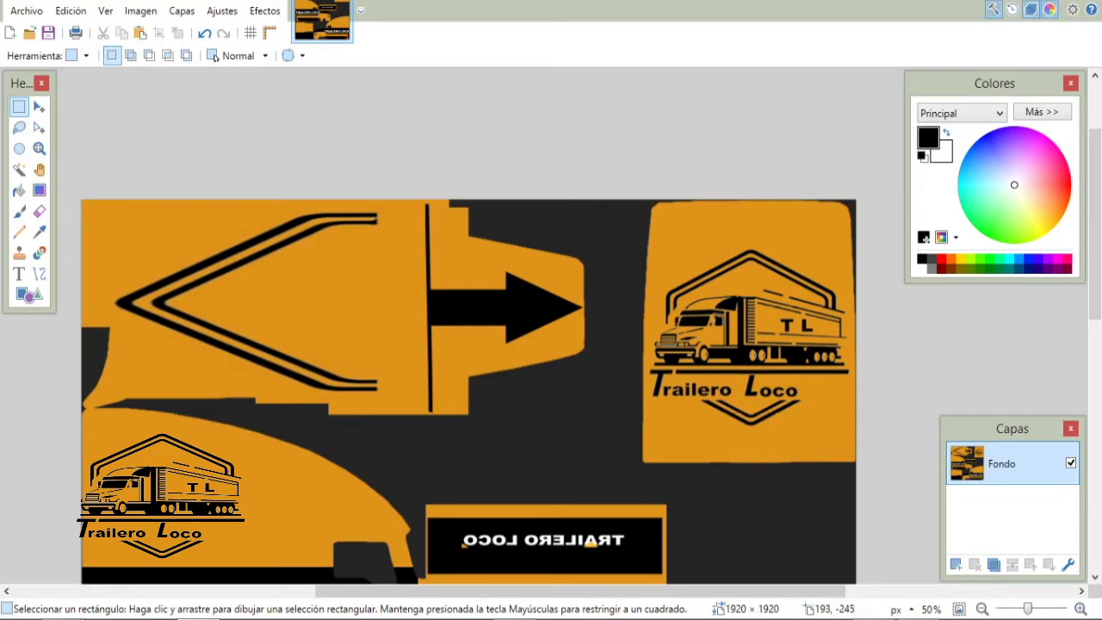
- Save the texture as a new JPEG file named PRUEBA in the Skin kater folder, with quality 95
click(26, 11)
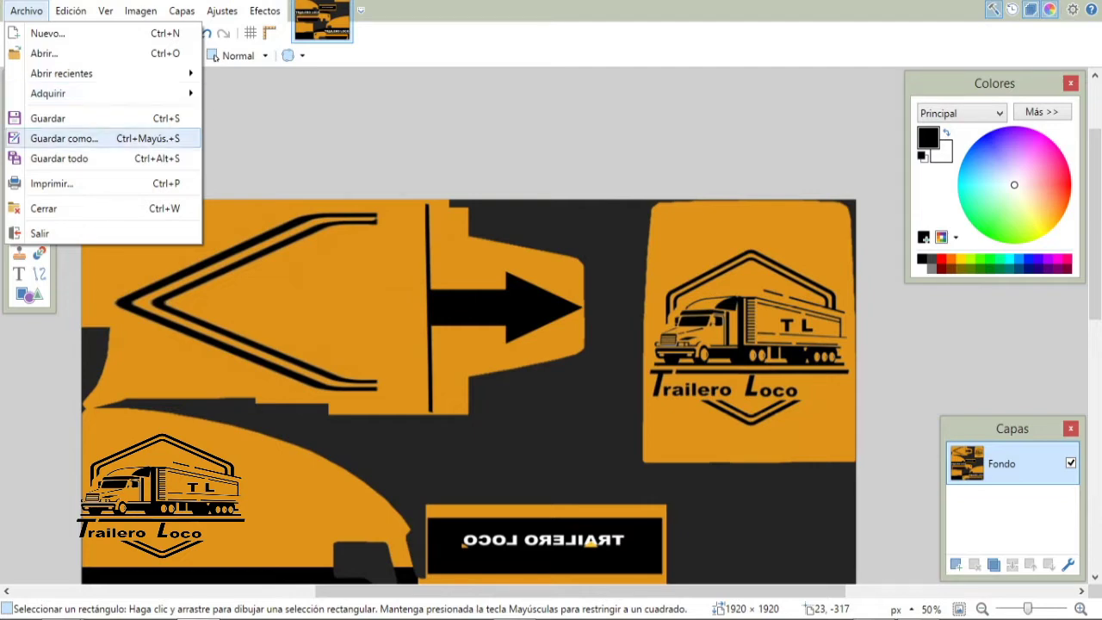
click(64, 138)
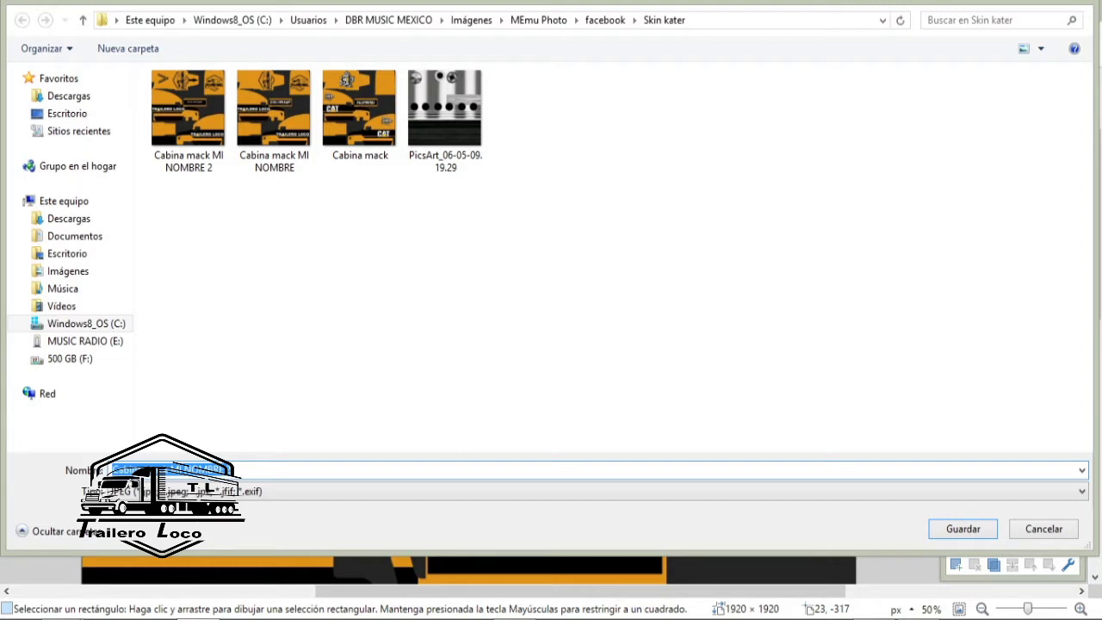
text(pp)
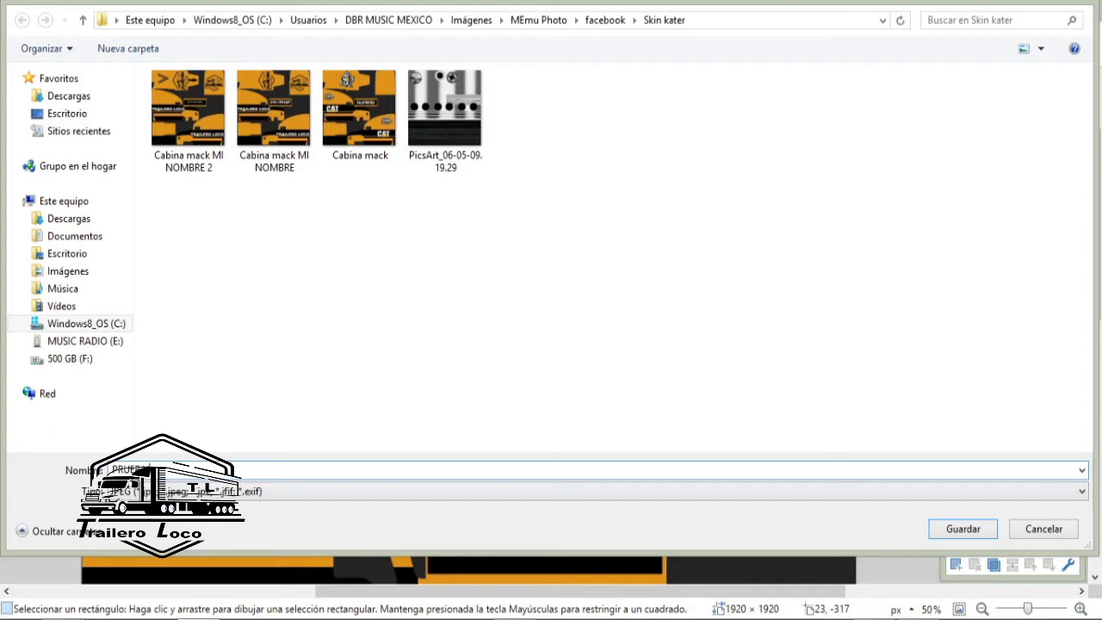
key(Return)
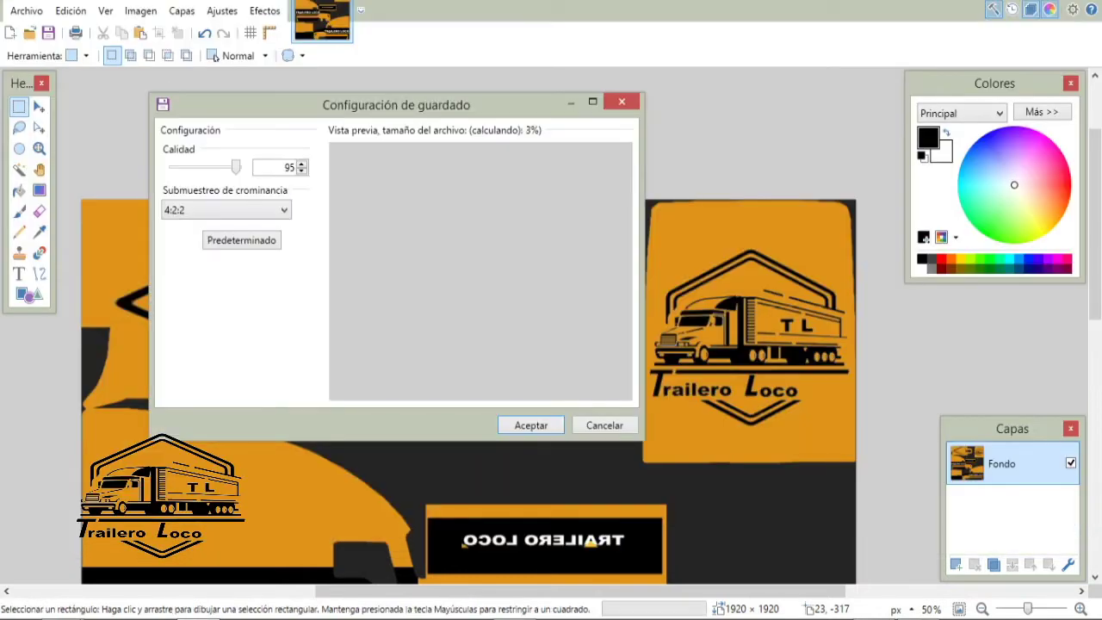
key(Return)
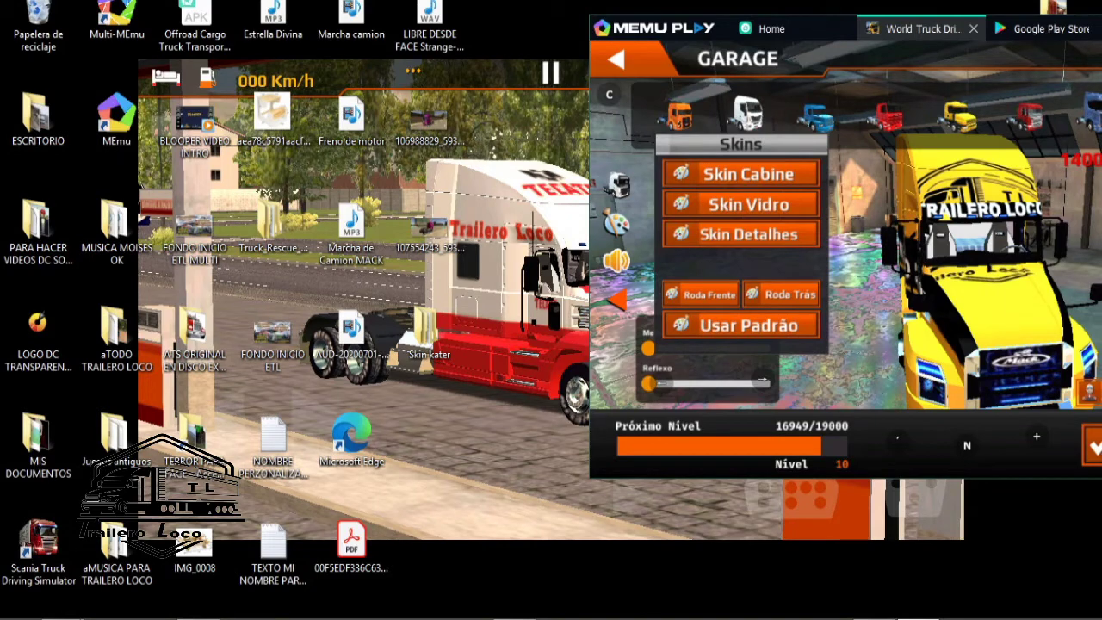
- In MEmu, move the game window into full view and load PRUEBA.jpg as the truck's cabin skin
drag(671, 28, 384, 45)
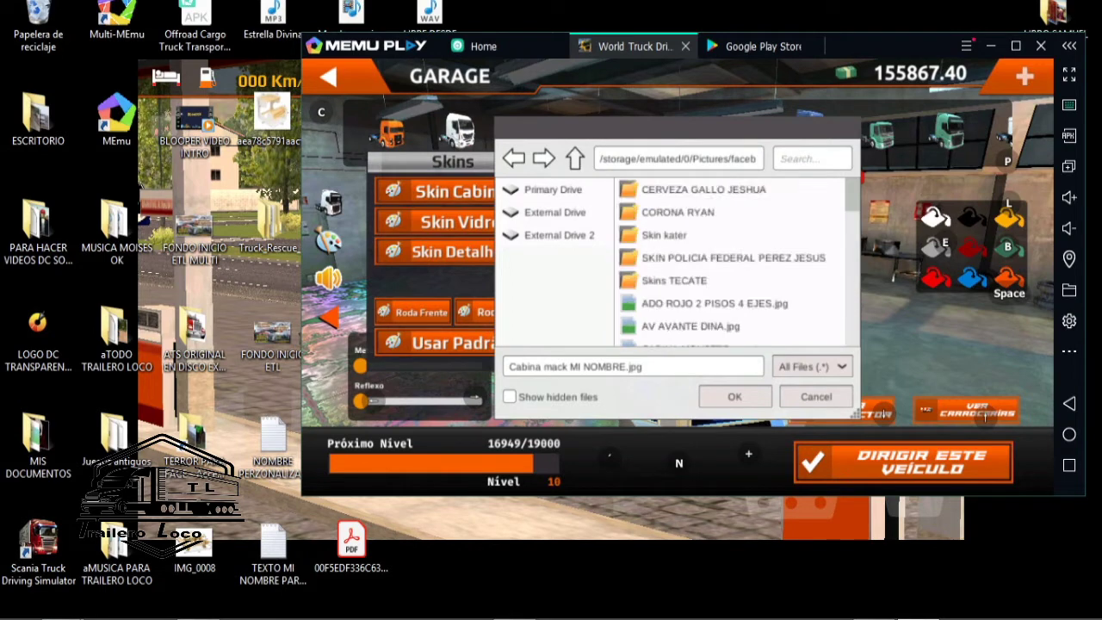
scroll(732, 258, down, 3)
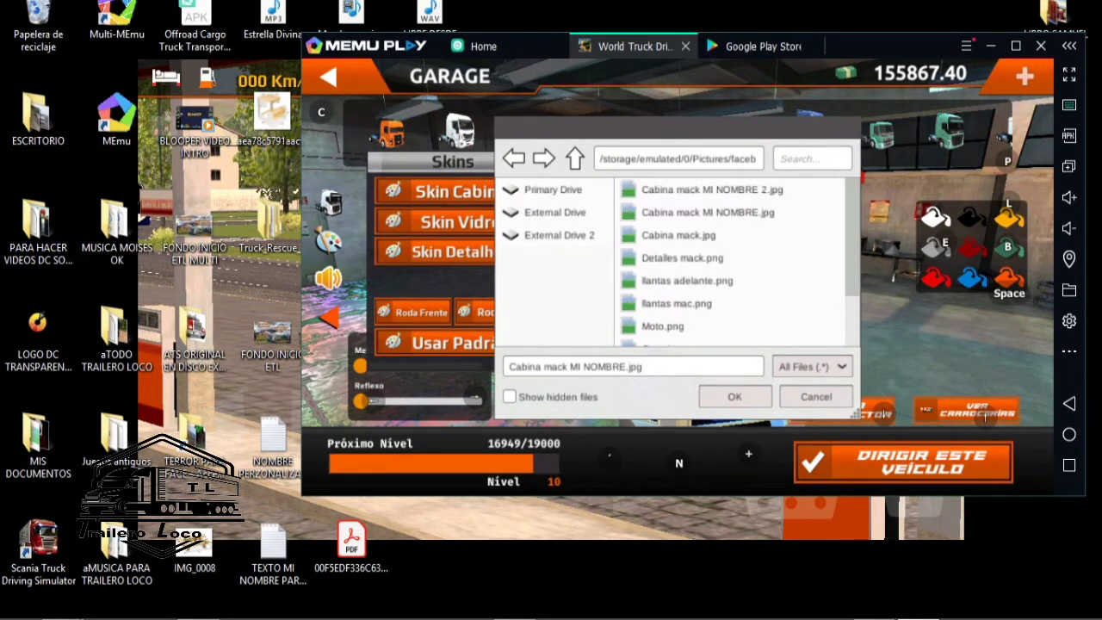
scroll(731, 258, down, 1)
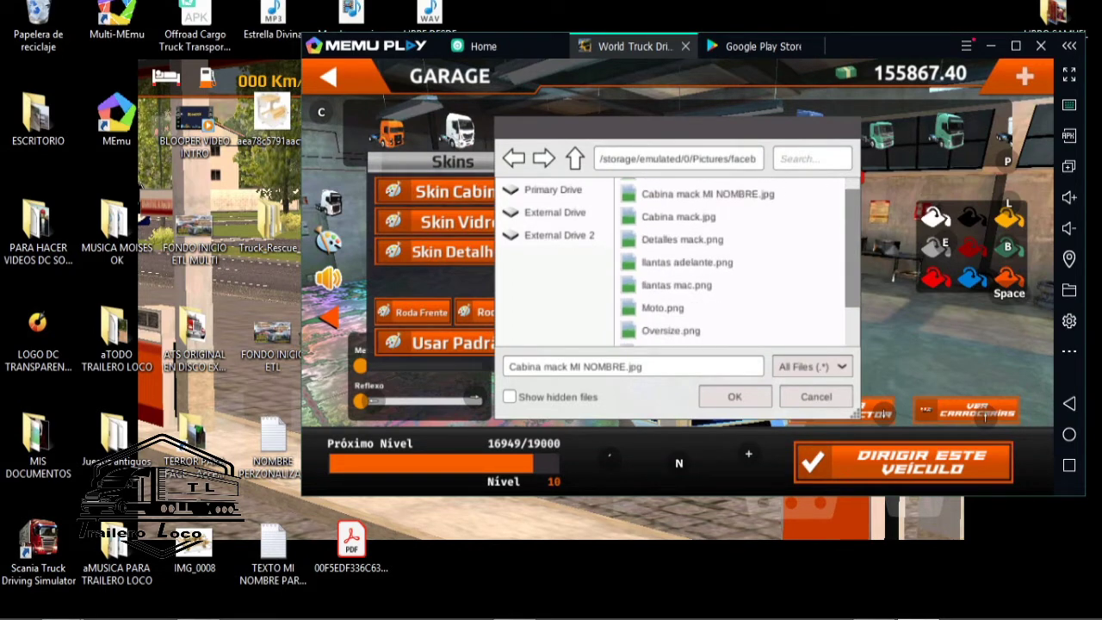
scroll(731, 258, up, 1)
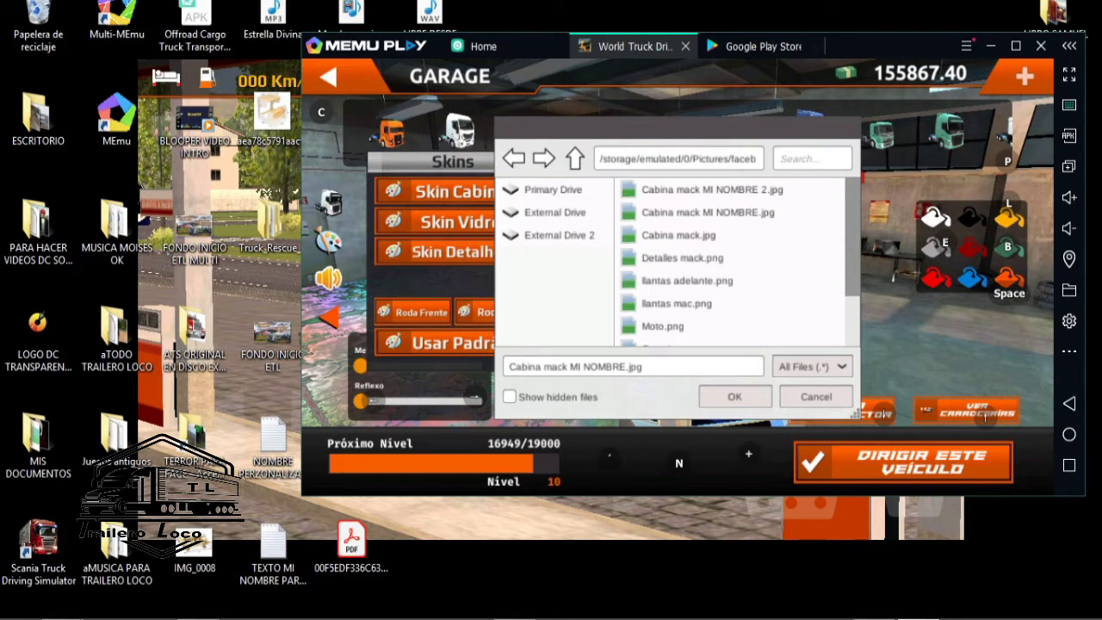
scroll(731, 258, down, 4)
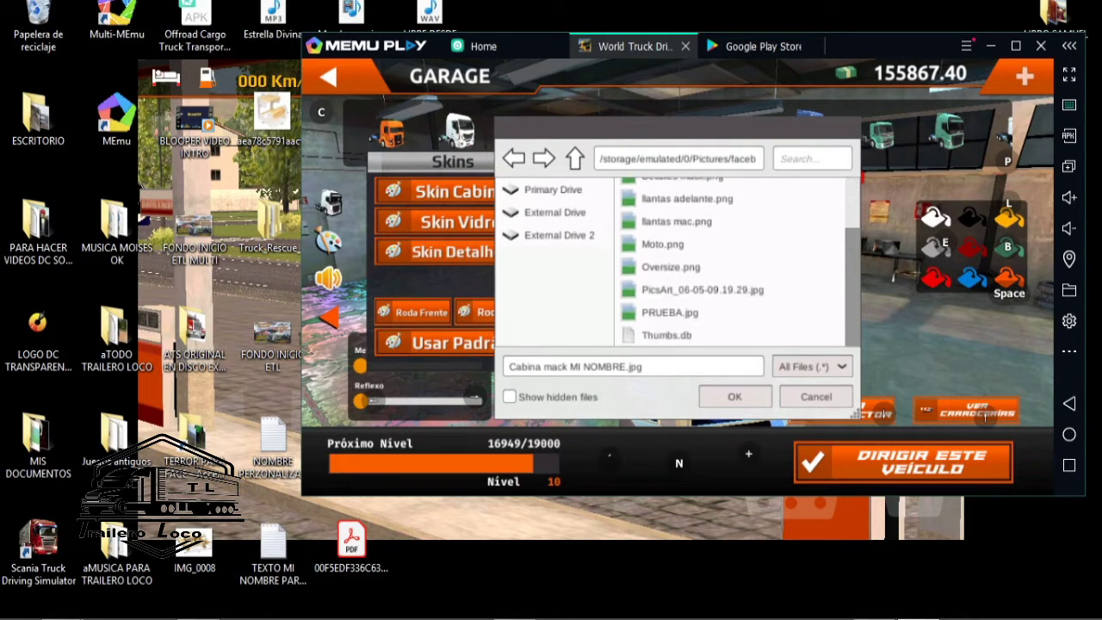
click(670, 311)
key(Return)
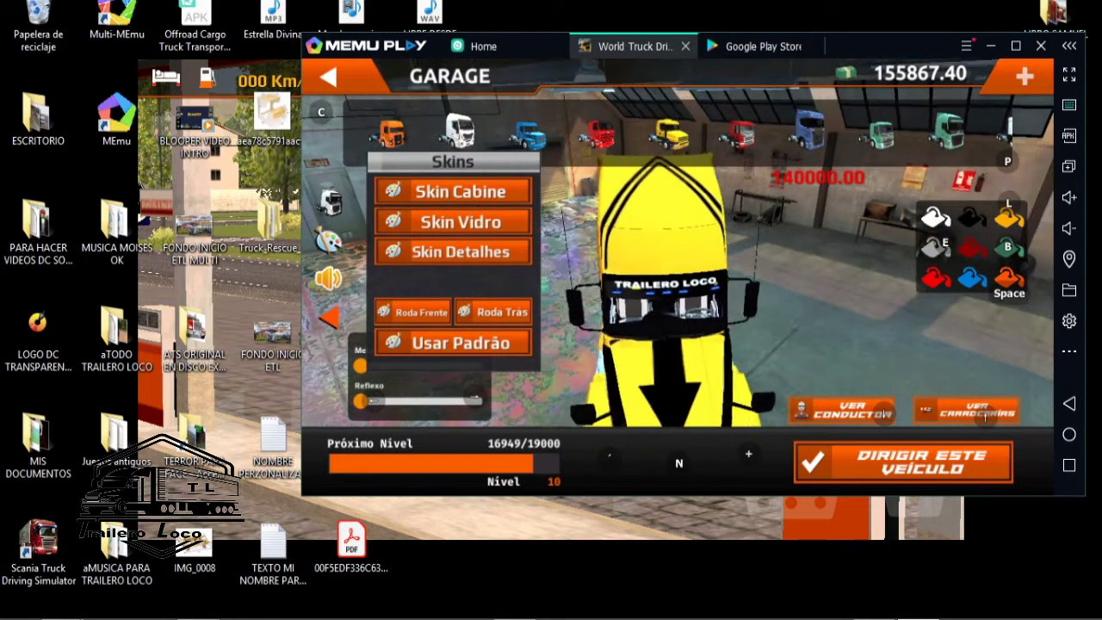
- Return to the texture in the image editor, select the half hexagon, and reduce it to about 669 × 385 px from both long sides
mouse_move(514, 602)
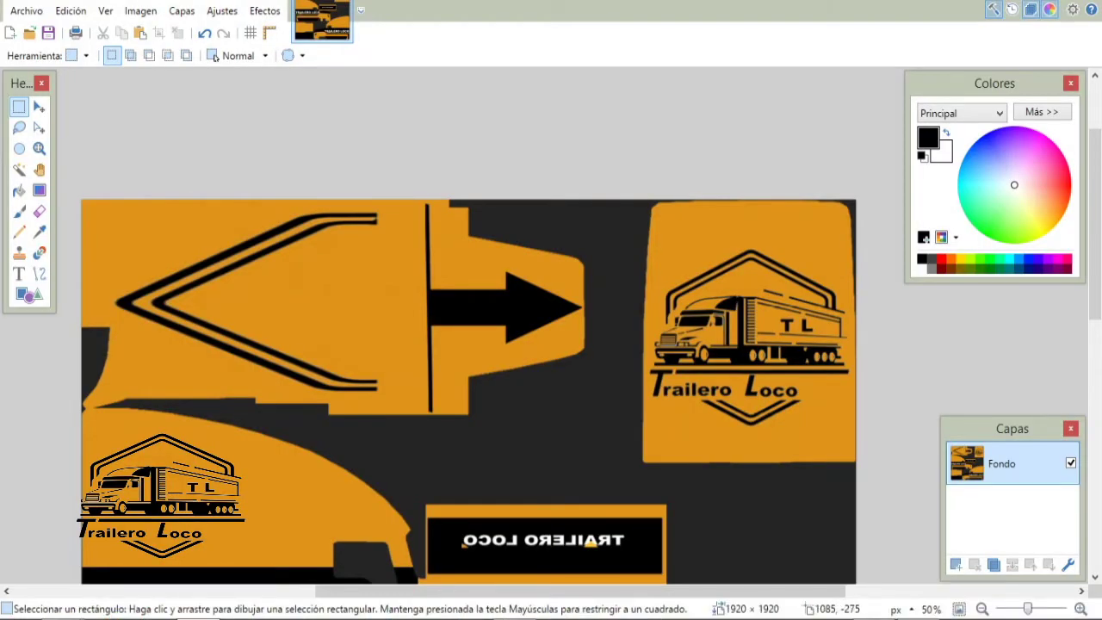
drag(111, 208, 381, 392)
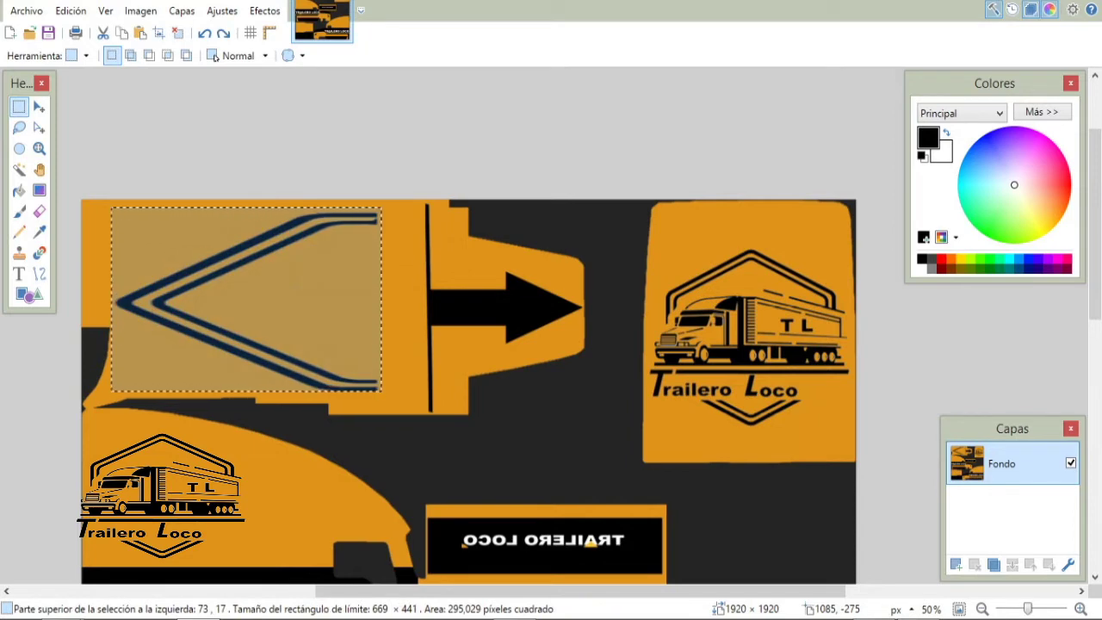
key(m)
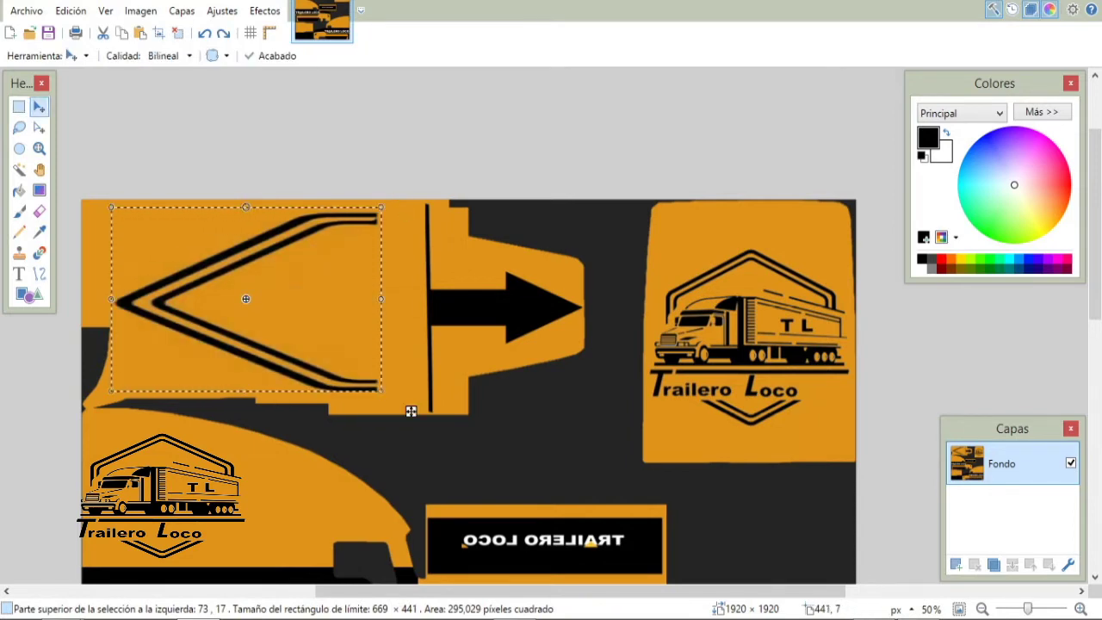
drag(258, 207, 257, 220)
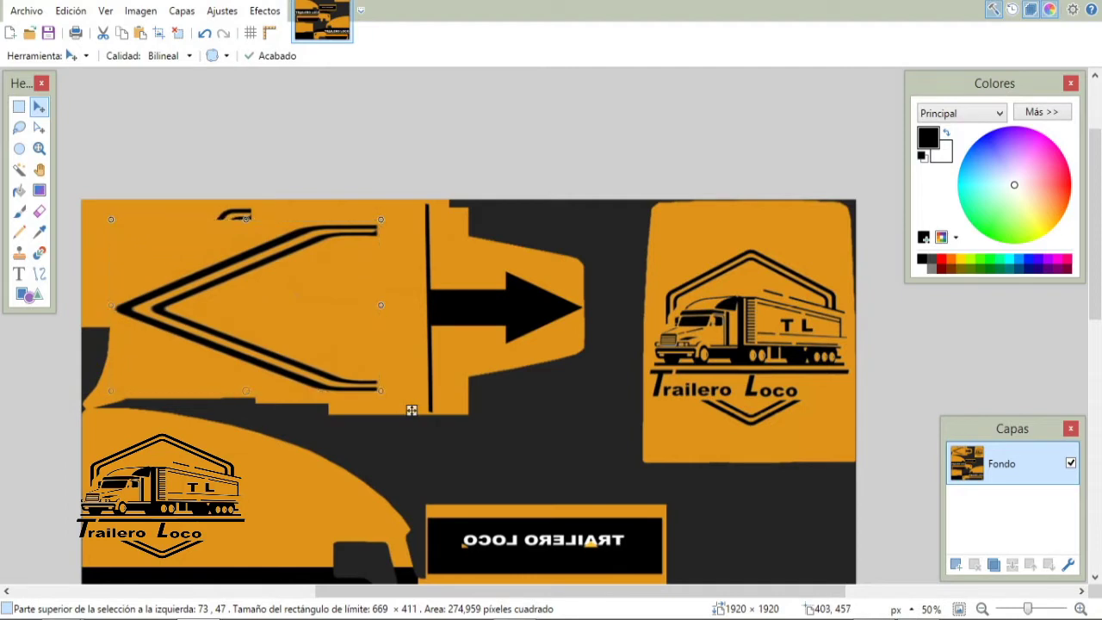
drag(412, 409, 411, 398)
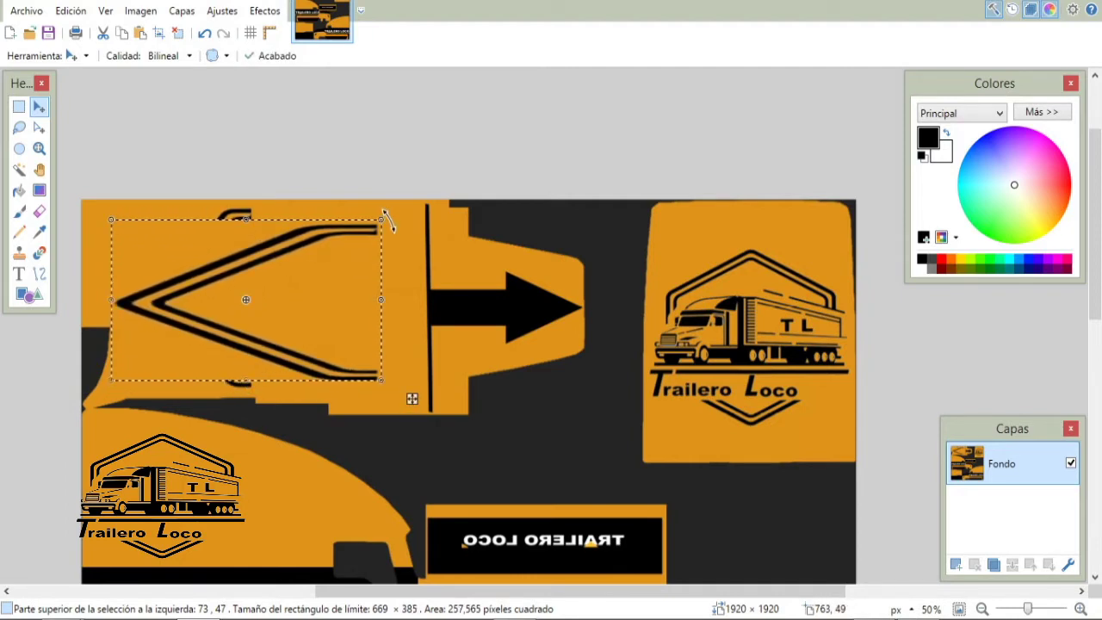
- Copy an orange patch about 175 × 53 px and cover both leftover black line pieces beside the half hexagon with it
key(s)
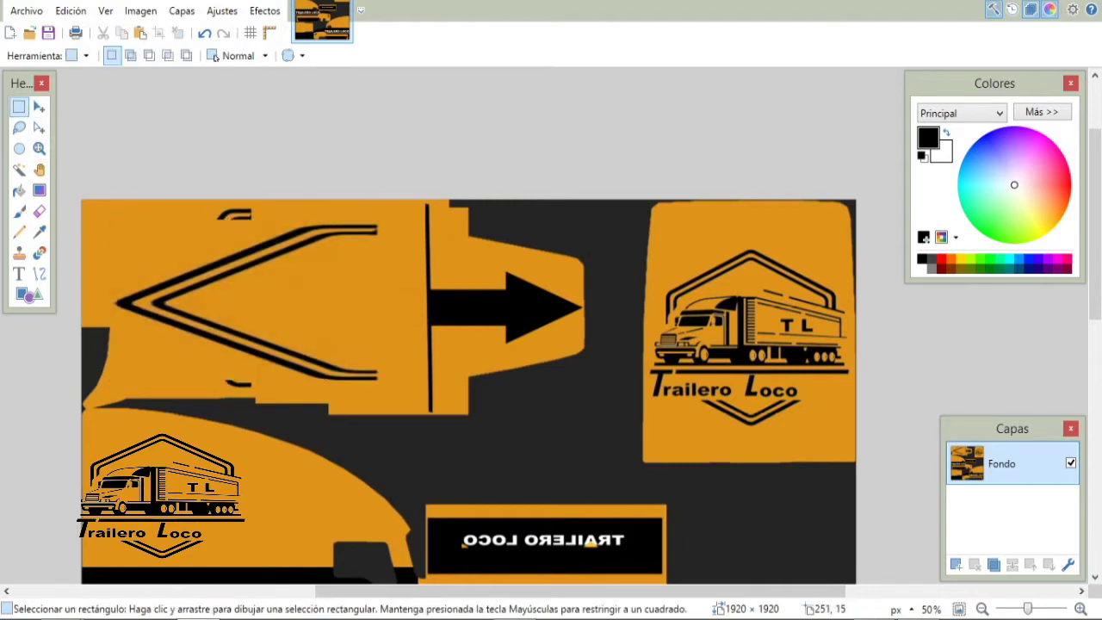
drag(141, 226, 212, 247)
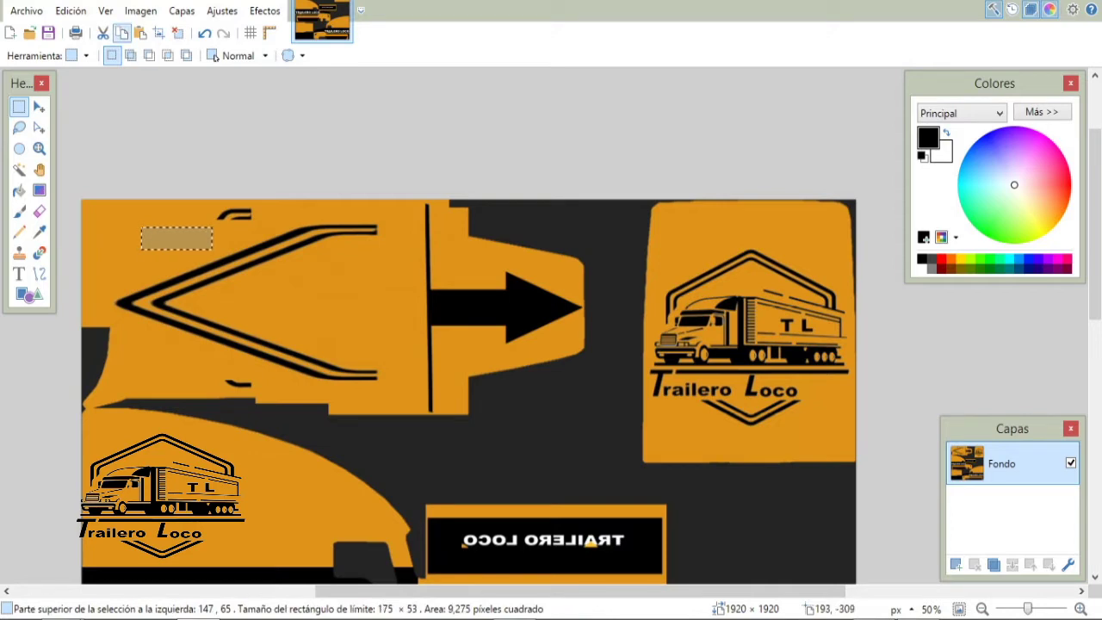
click(140, 33)
drag(247, 259, 306, 241)
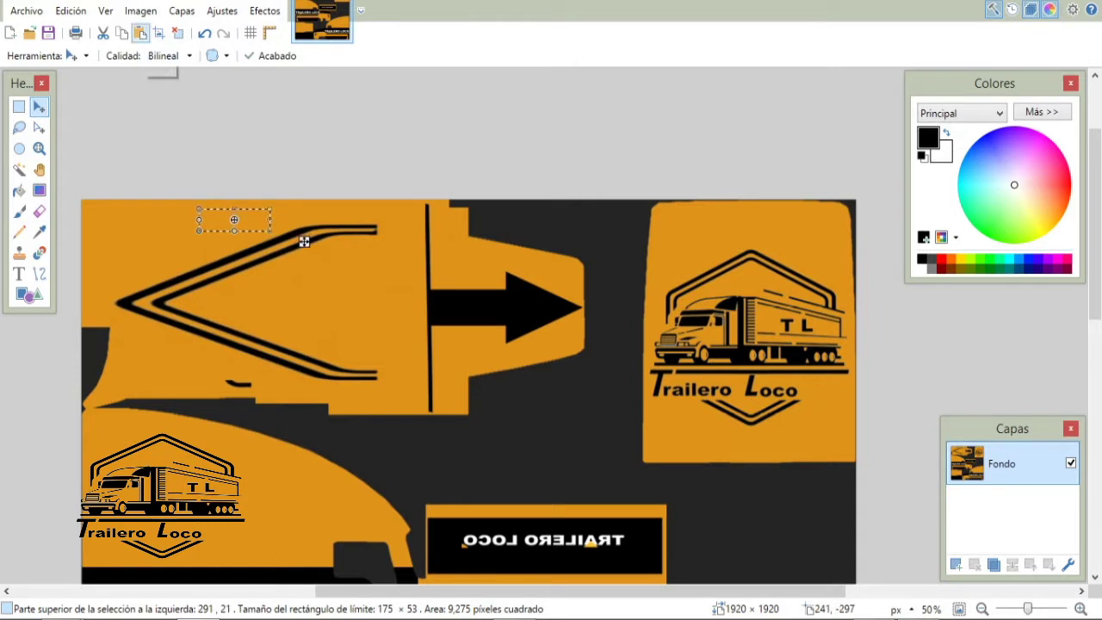
drag(304, 242, 294, 400)
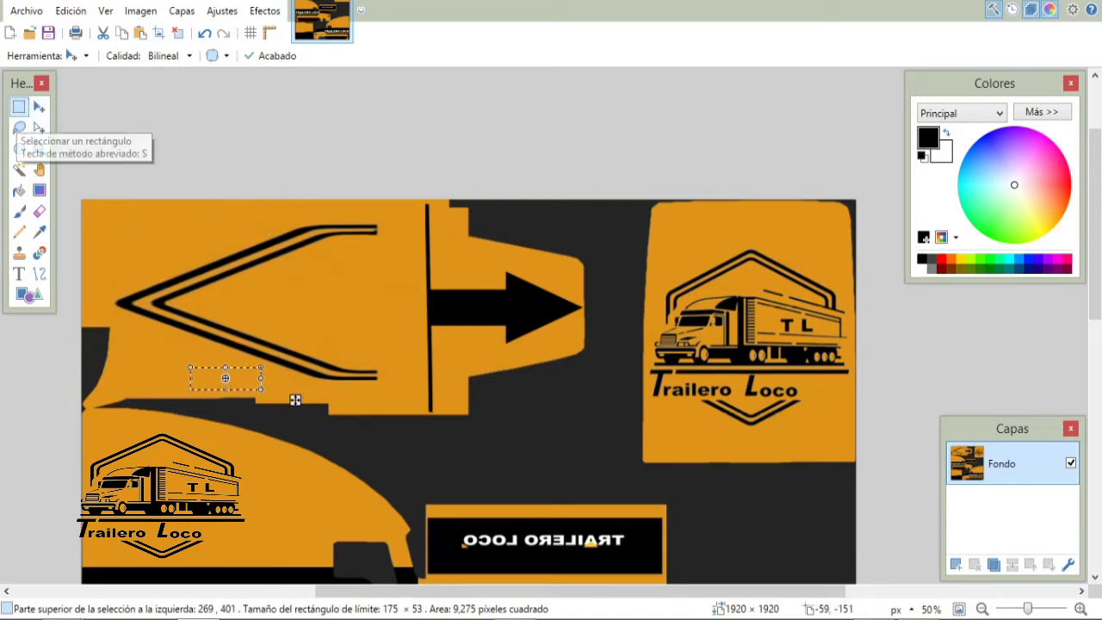
click(18, 106)
key(ctrl+d)
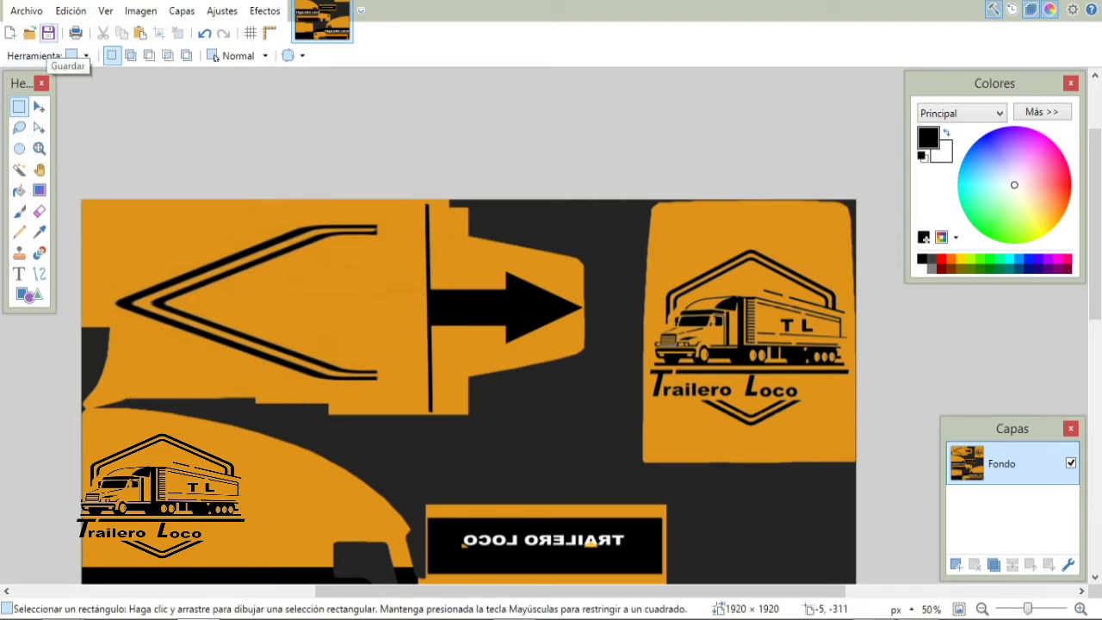
- Save the texture, switch to MEmu, and reload PRUEBA.jpg as the cabin skin
click(49, 35)
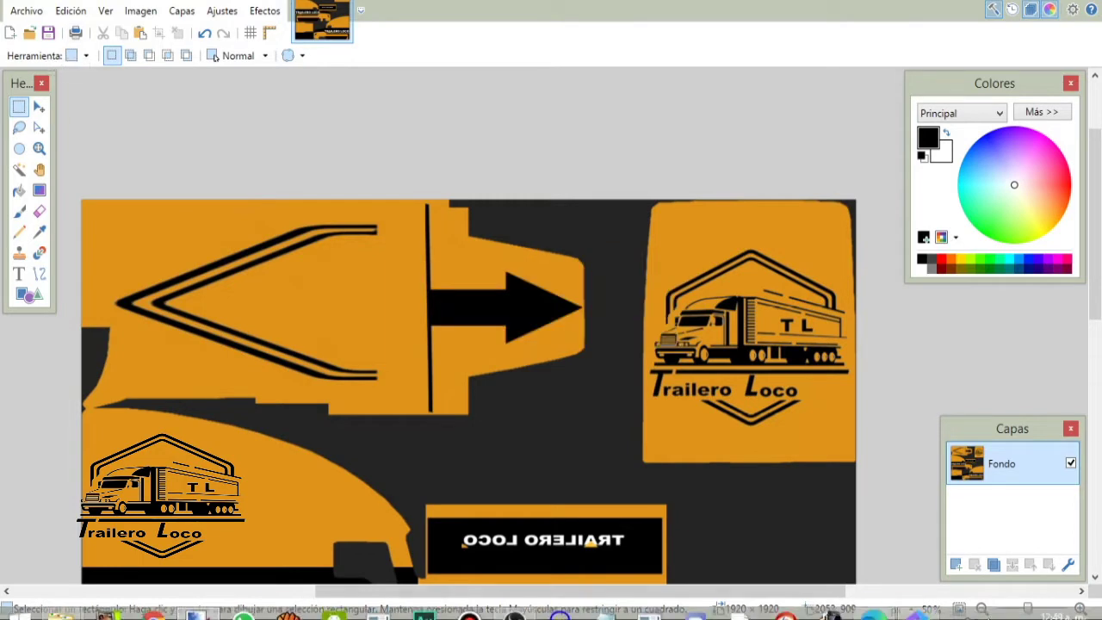
click(947, 606)
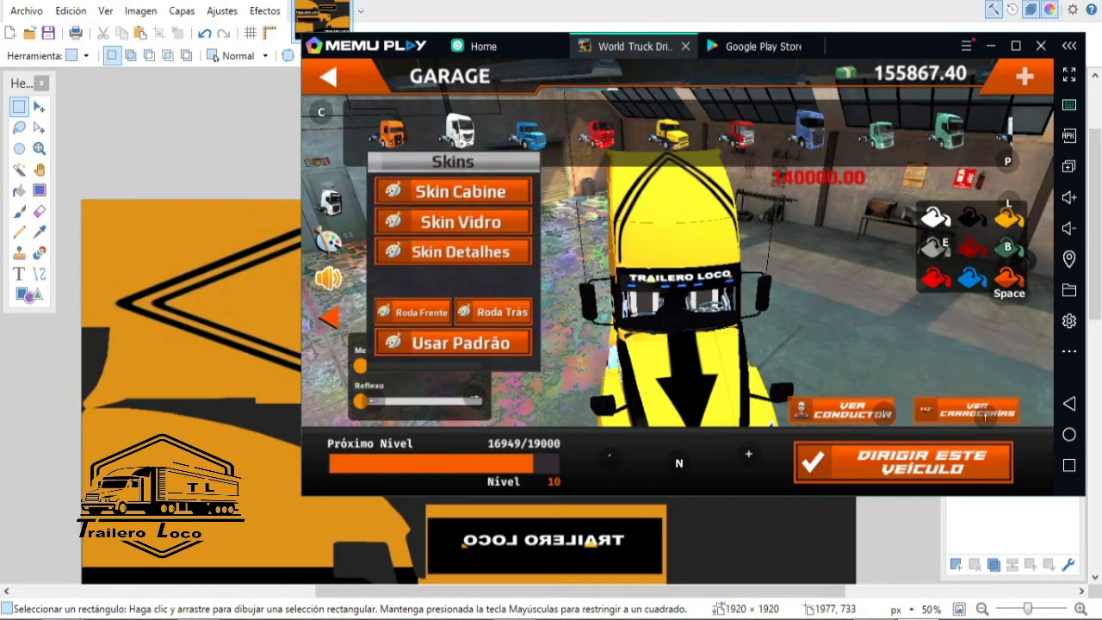
click(461, 191)
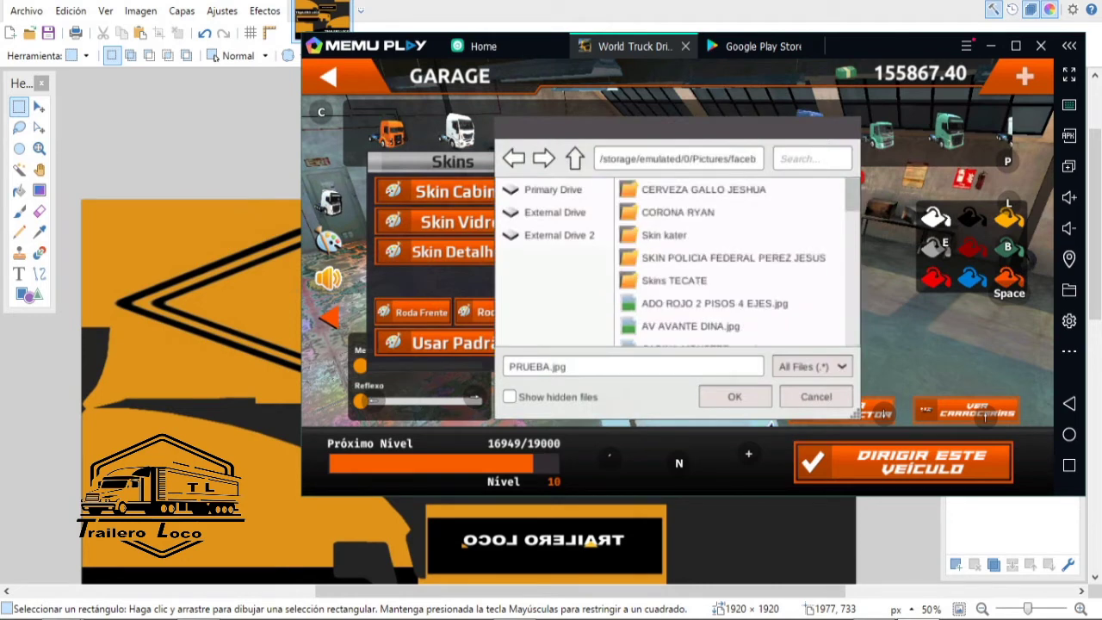
drag(689, 234, 689, 103)
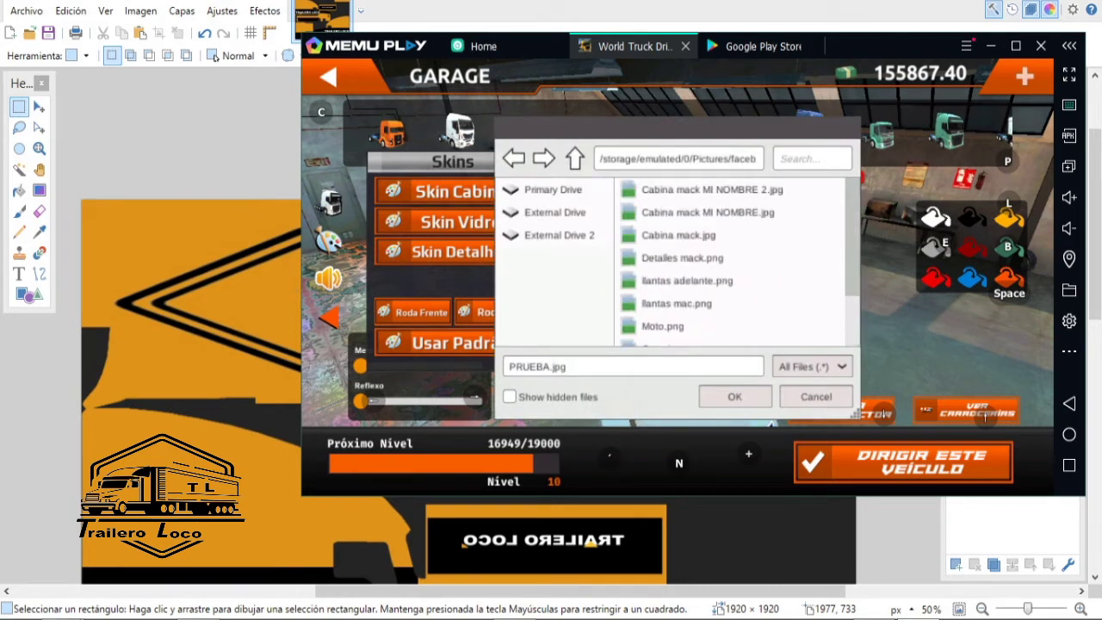
scroll(732, 258, down, 3)
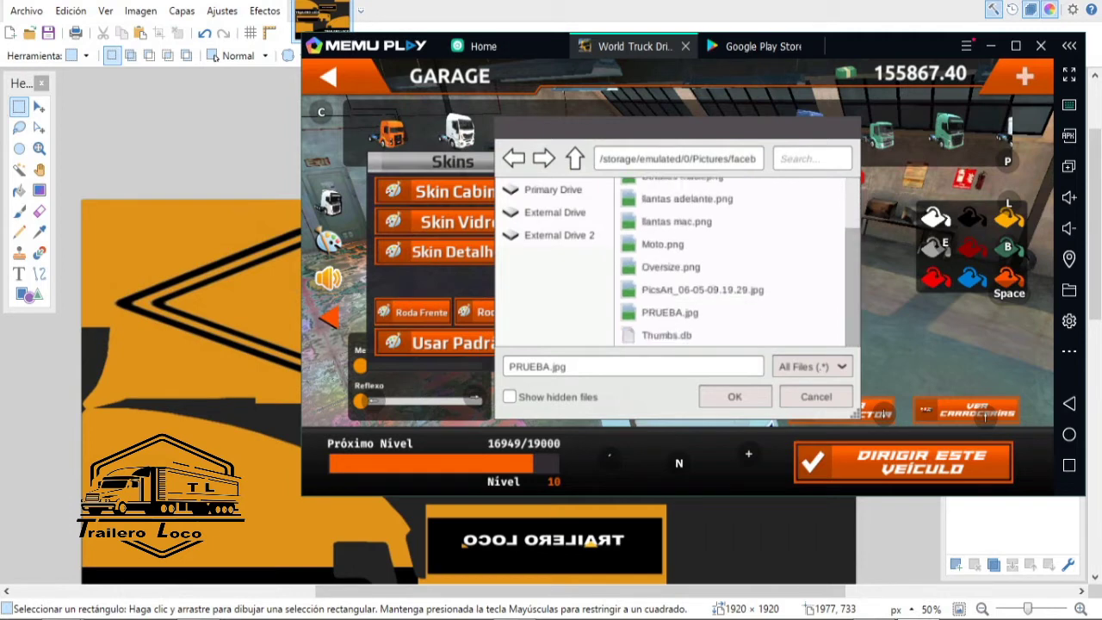
key(Return)
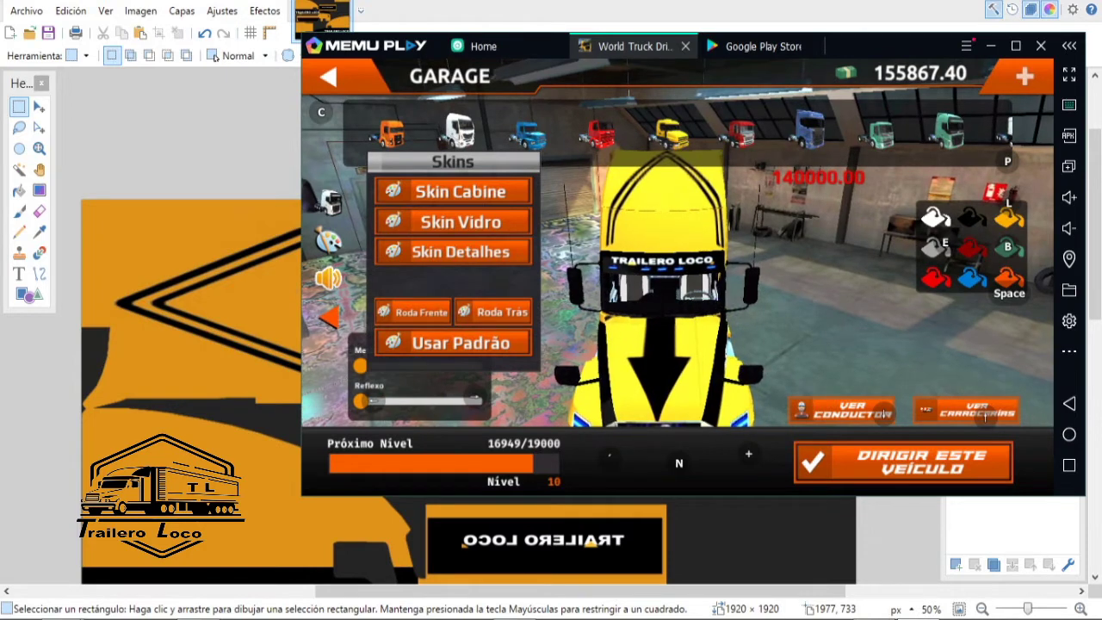
- Return to the texture and undo the orange patches, back to the active half-hexagon selection
key(alt+Tab)
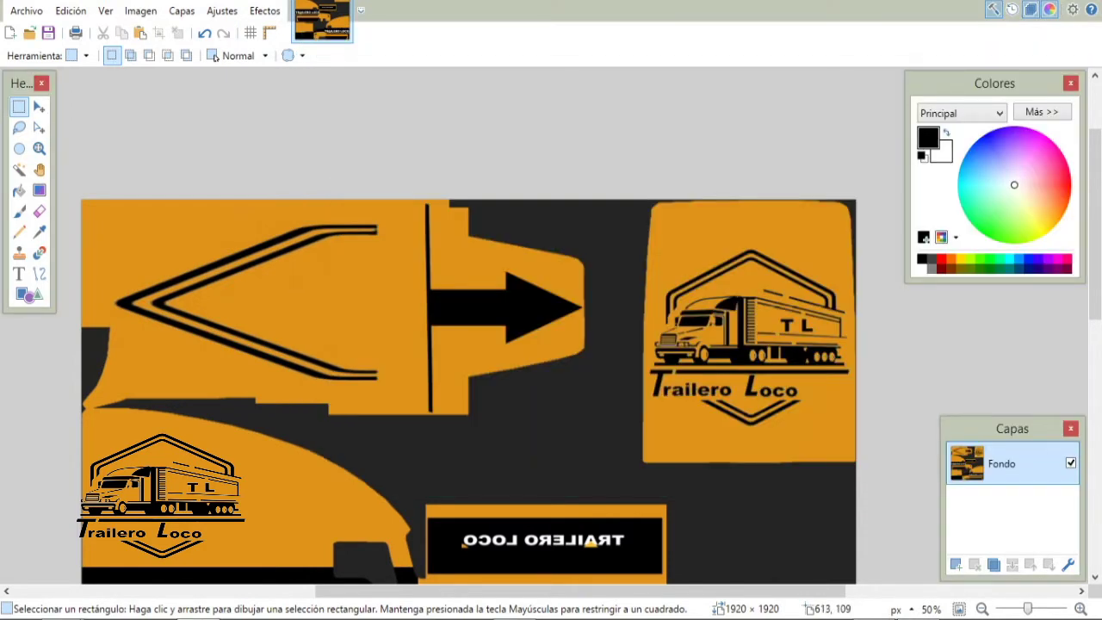
drag(190, 367, 262, 390)
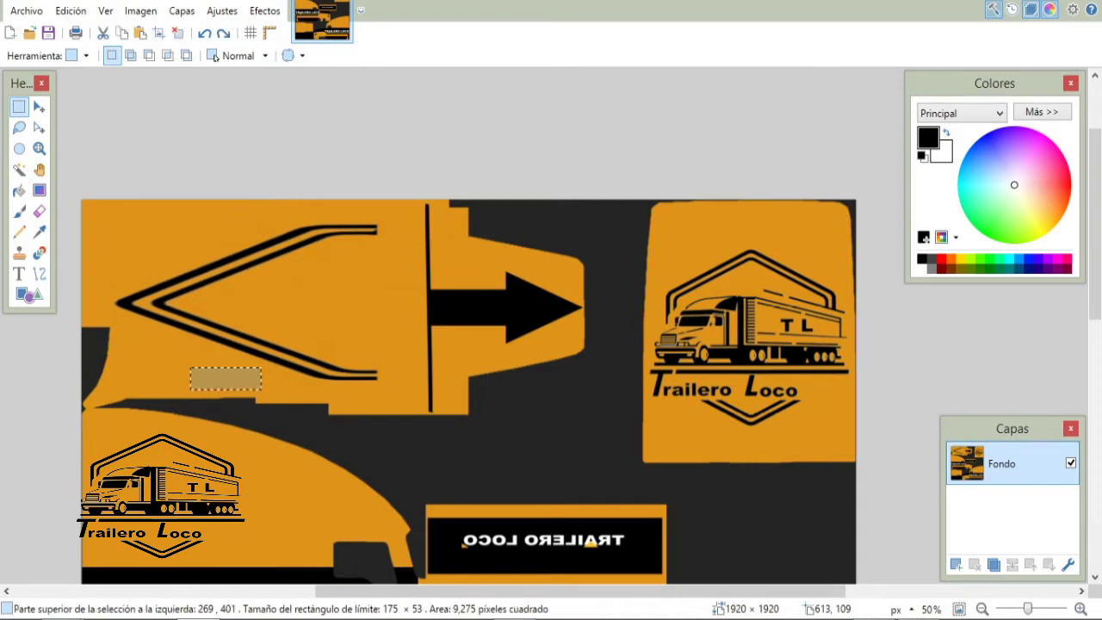
key(m)
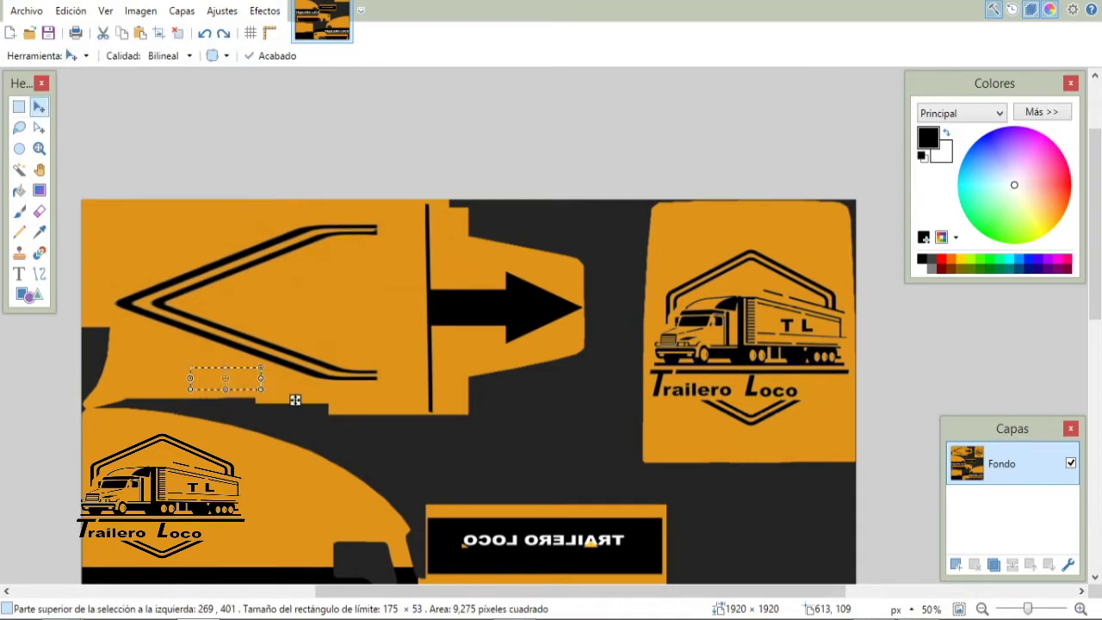
drag(295, 399, 246, 260)
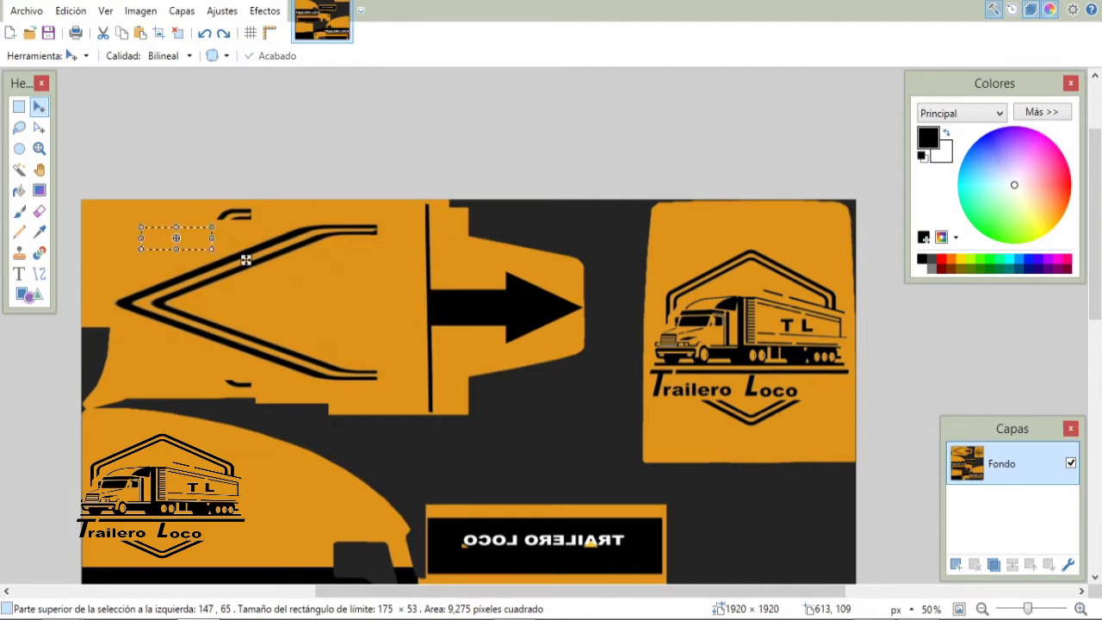
key(ctrl+d)
key(ctrl+z)
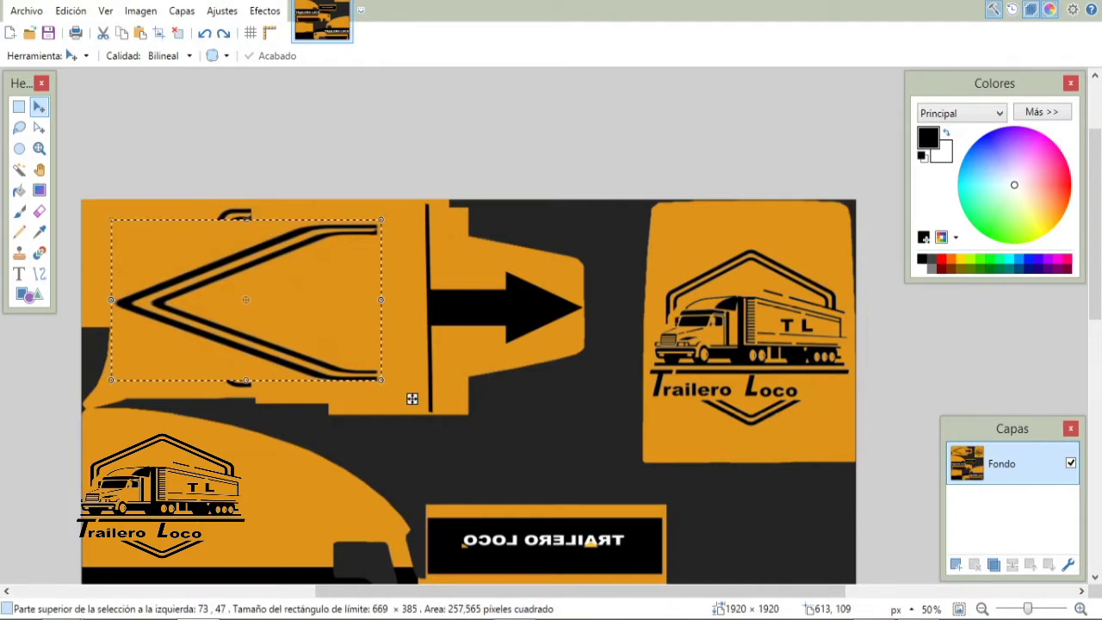
- Stretch the selected half hexagon to about 777 × 385 px toward the vertical black stripe, and save the texture
drag(412, 398, 457, 396)
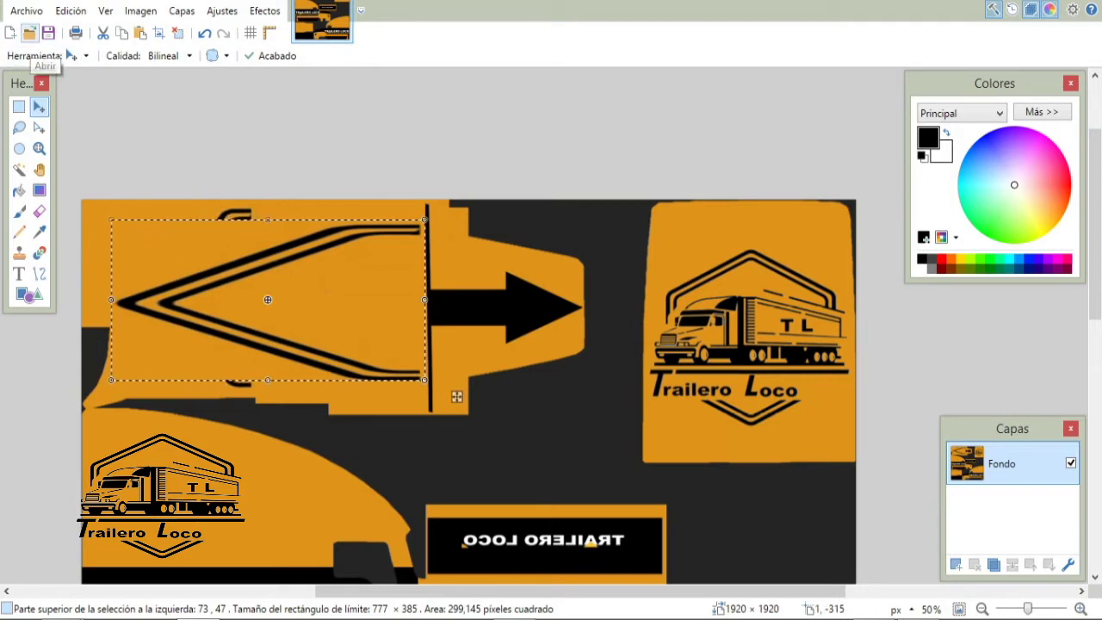
click(49, 33)
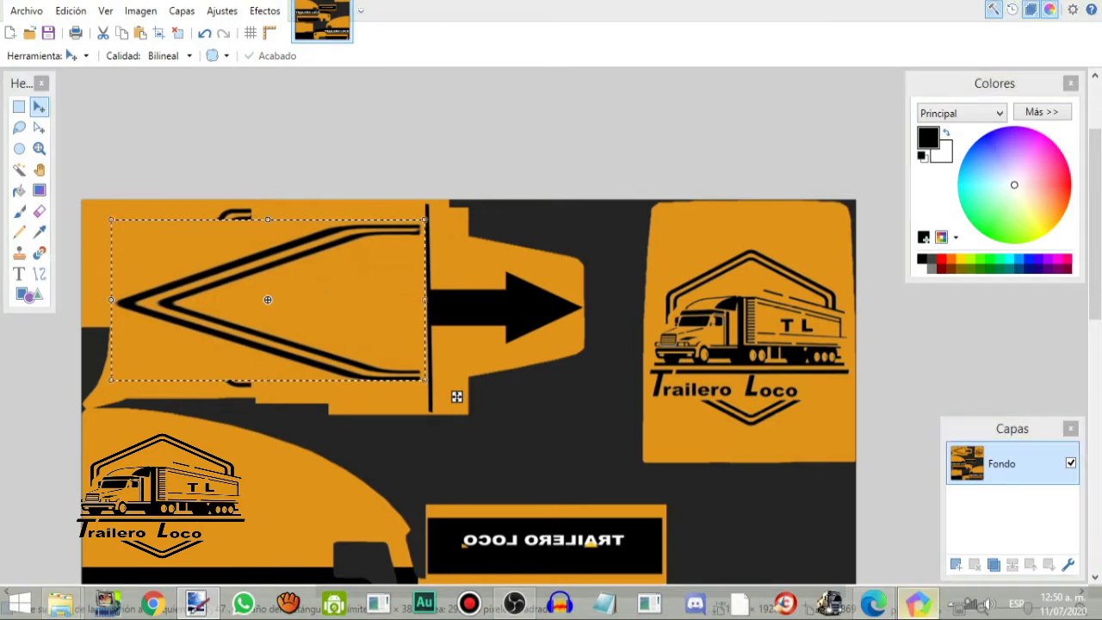
- Switch to MEmu and reload PRUEBA.jpg as the cabin skin to check the stretched half hexagon in-game
click(197, 610)
click(460, 191)
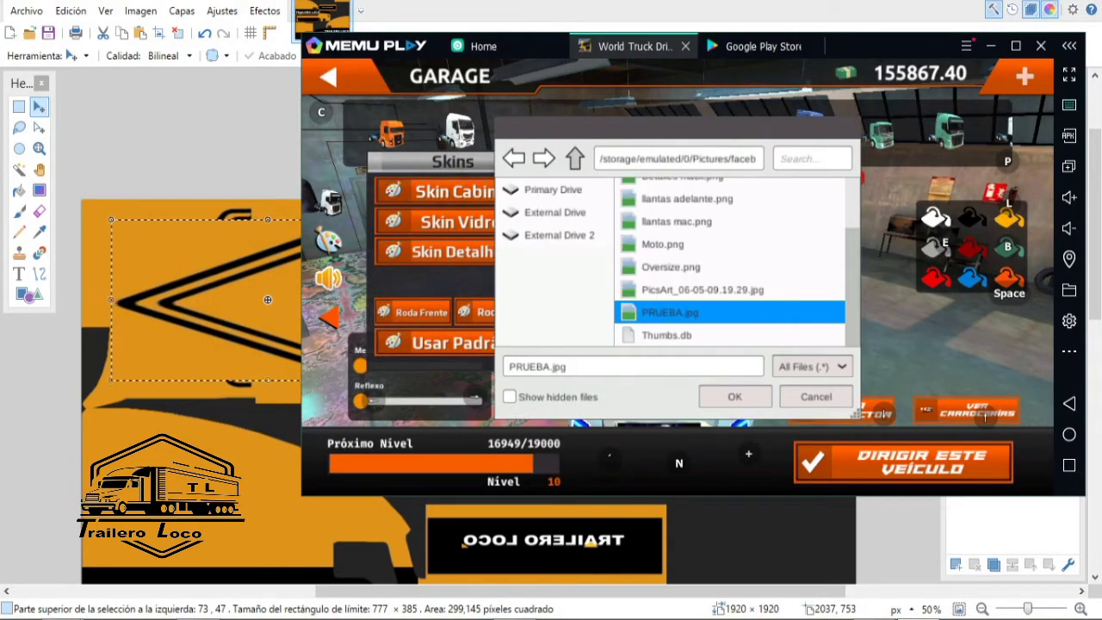
scroll(731, 258, down, 5)
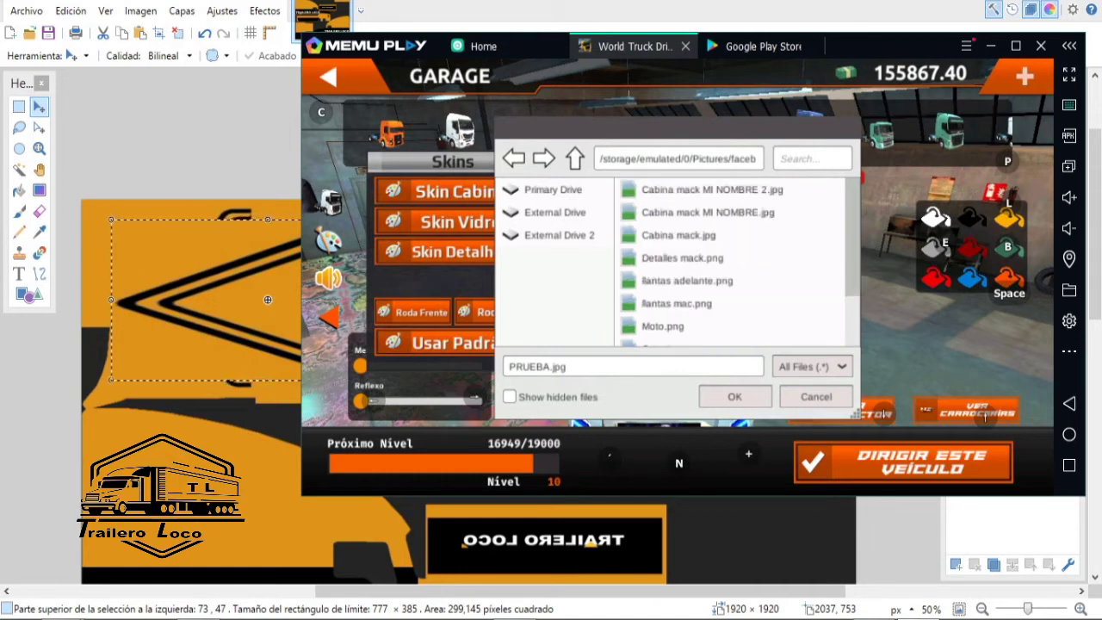
scroll(732, 259, down, 5)
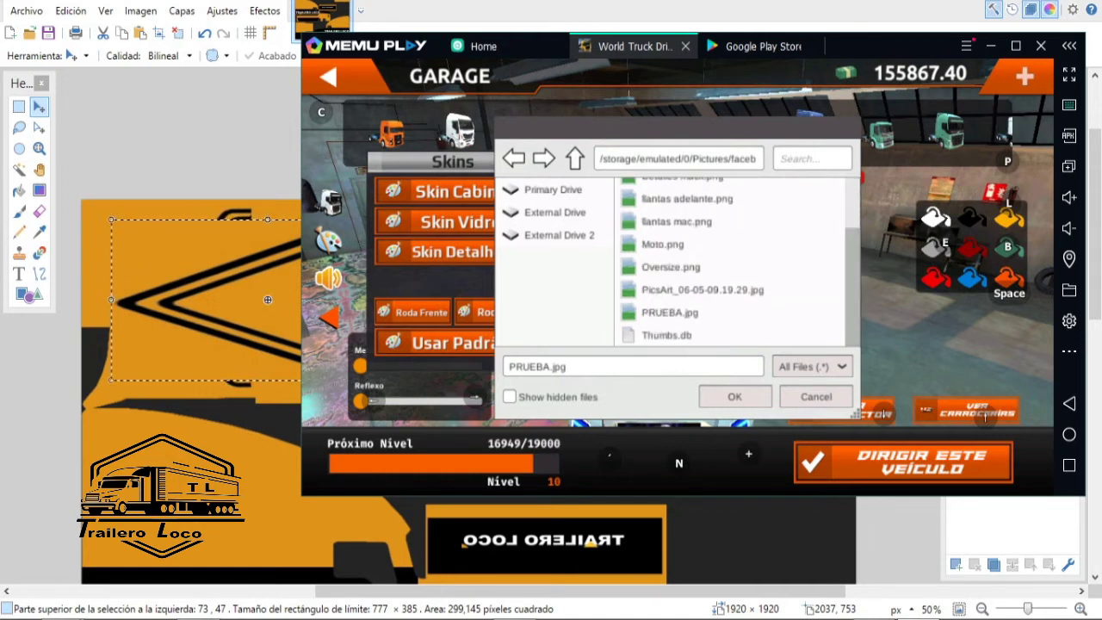
key(Return)
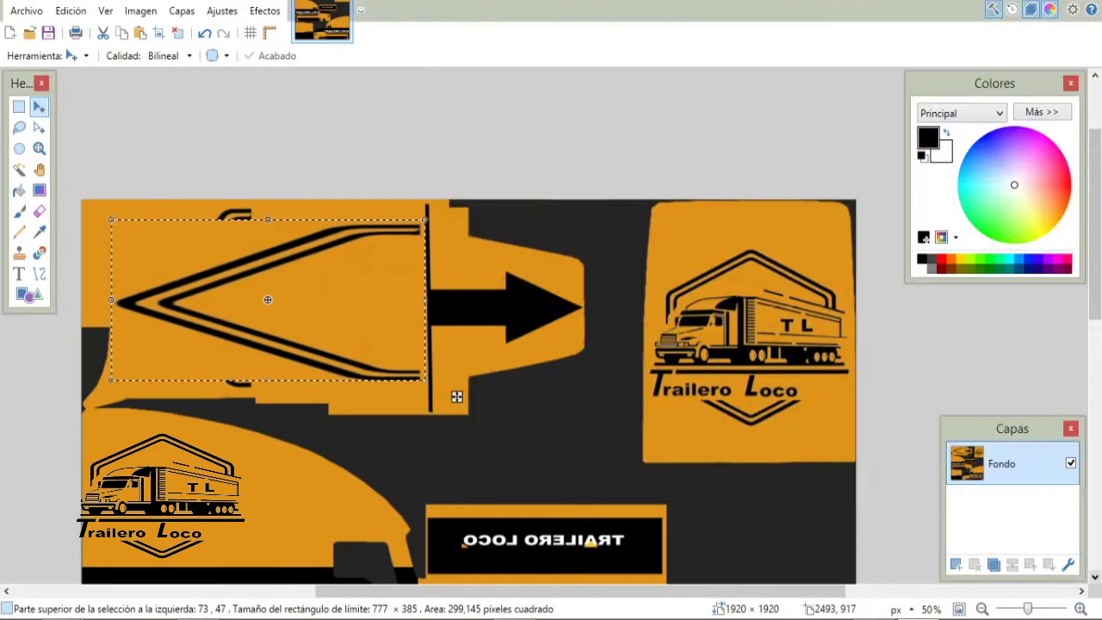
- Try drawing a black chevron outline about 129 × 64 px on the orange side panel above the TRAILERO LOCO band
scroll(456, 393, down, 3)
scroll(457, 243, down, 1)
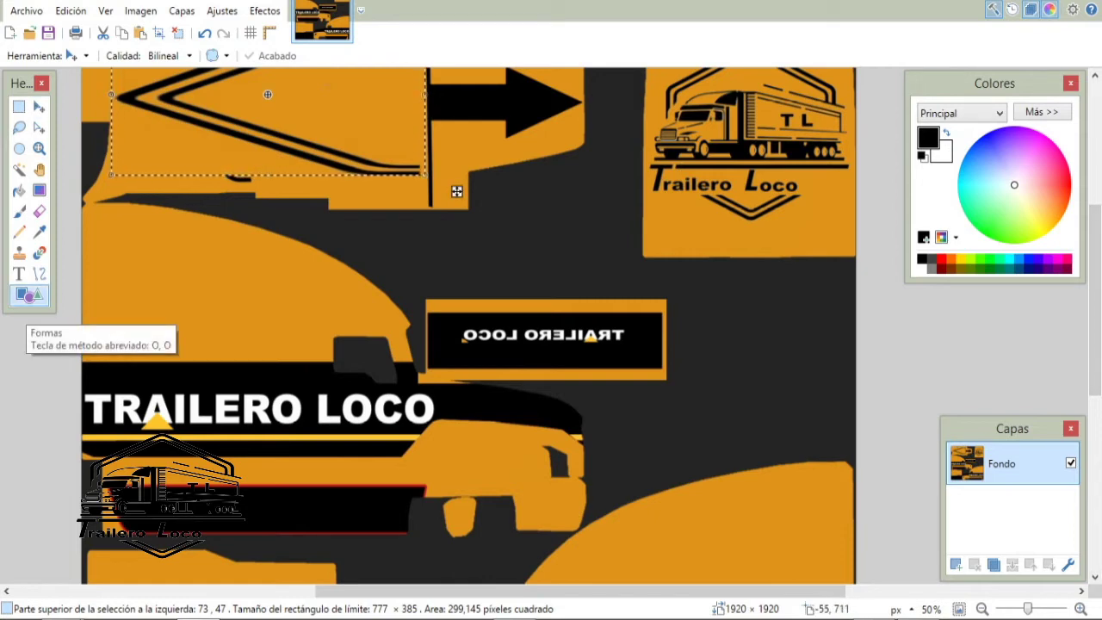
click(29, 295)
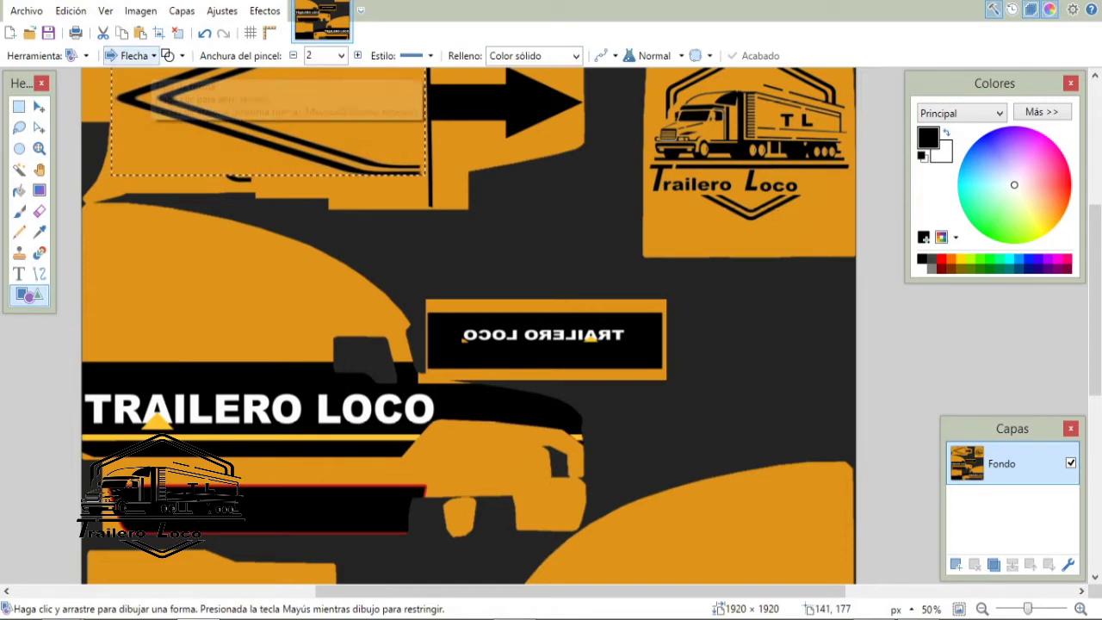
click(133, 56)
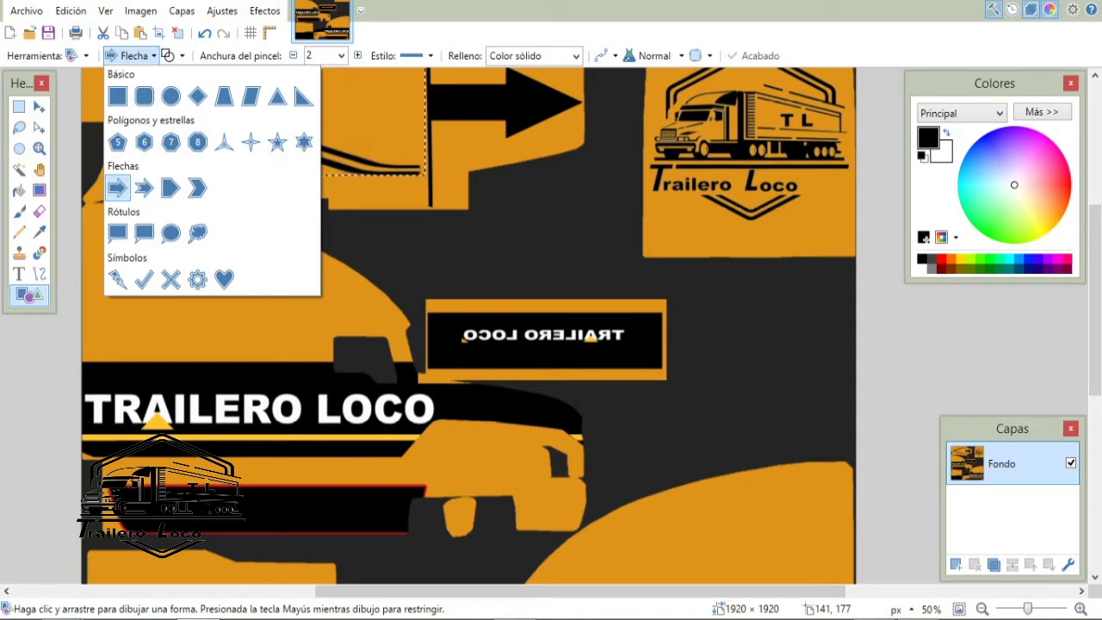
click(170, 56)
click(169, 56)
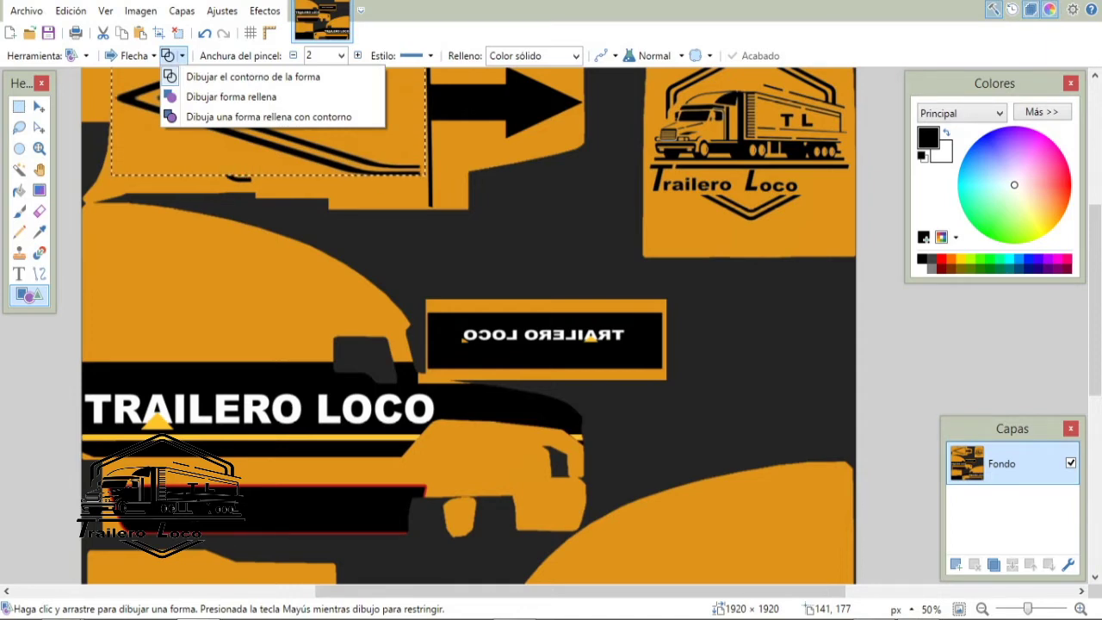
key(Escape)
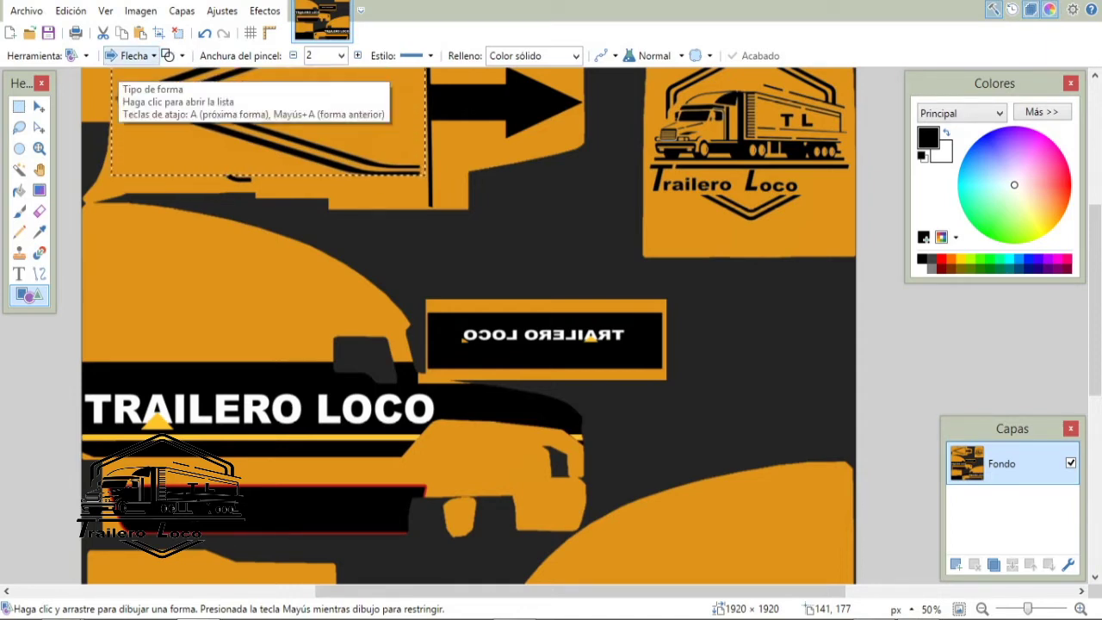
click(133, 55)
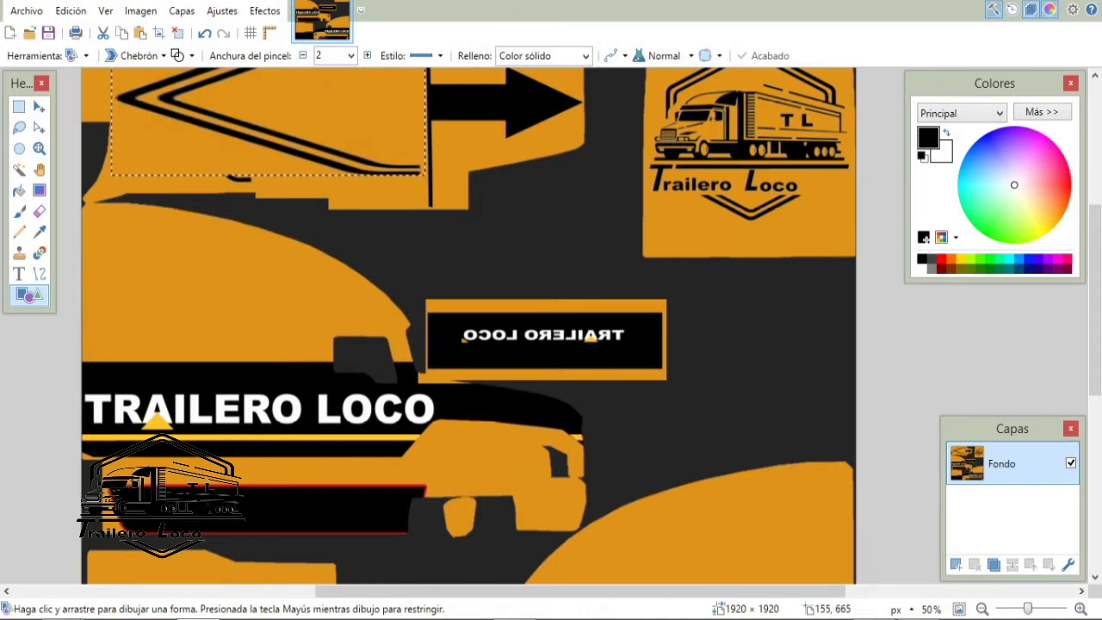
mouse_move(119, 296)
mouse_down()
mouse_move(170, 323)
mouse_move(208, 328)
mouse_up()
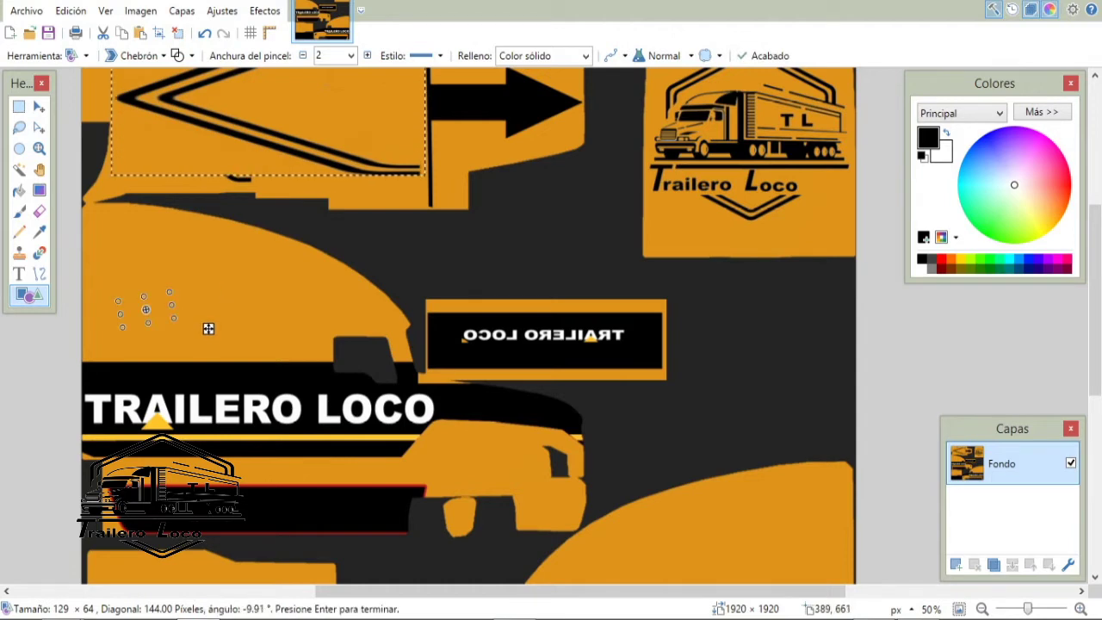
key(Return)
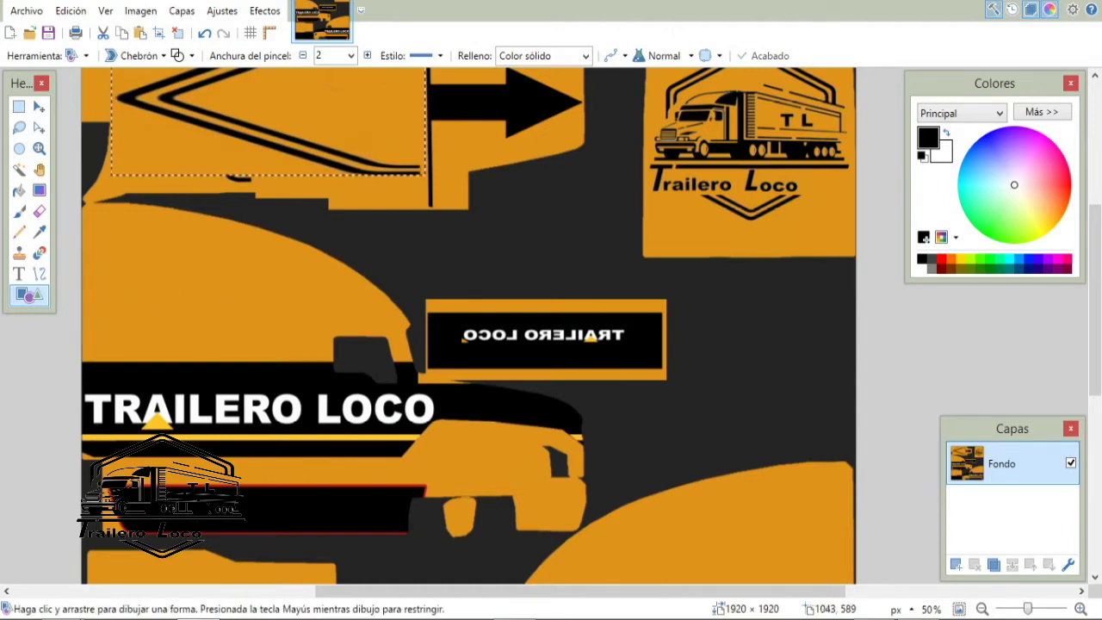
- Copy an orange patch about 119 × 57 px over both leftover black line pieces beside the half hexagon, and deselect it
scroll(468, 326, up, 3)
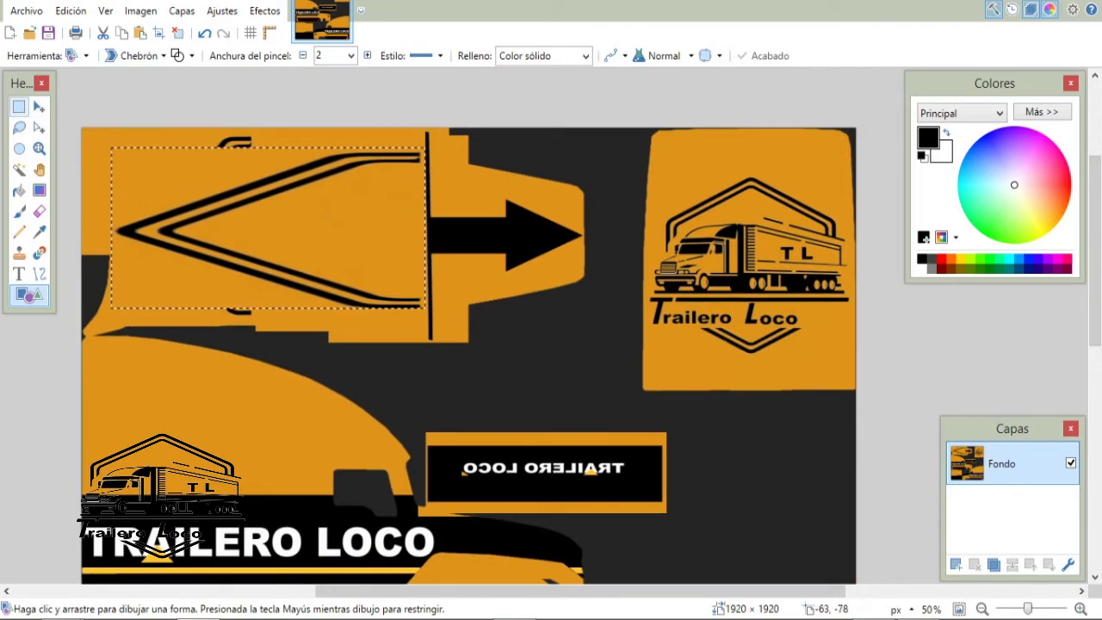
click(18, 106)
drag(168, 131, 224, 154)
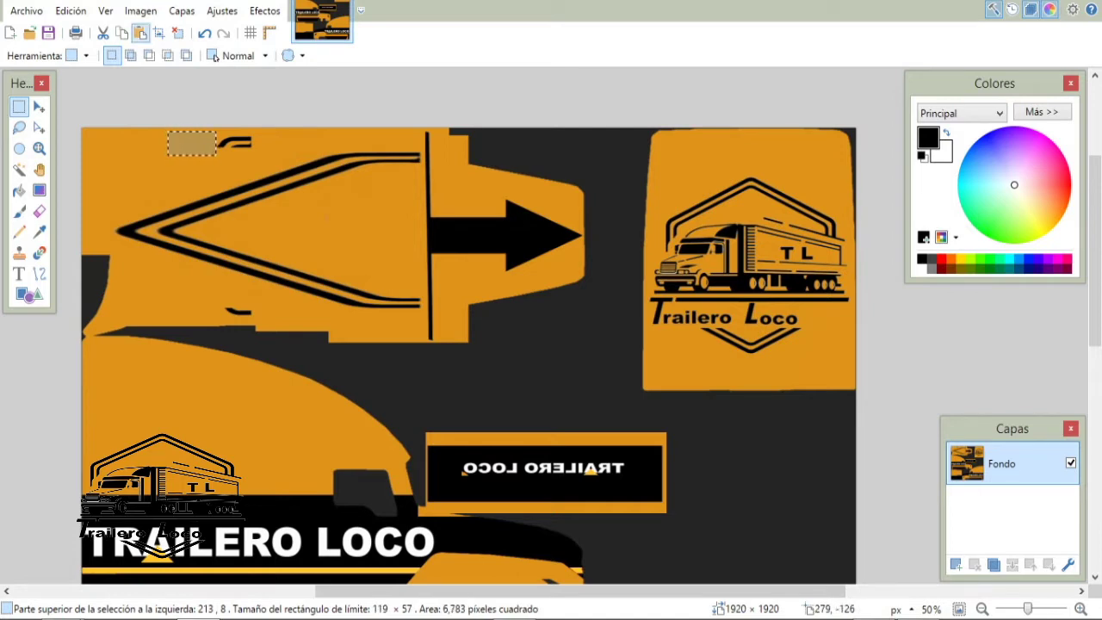
key(m)
drag(249, 169, 297, 334)
key(s)
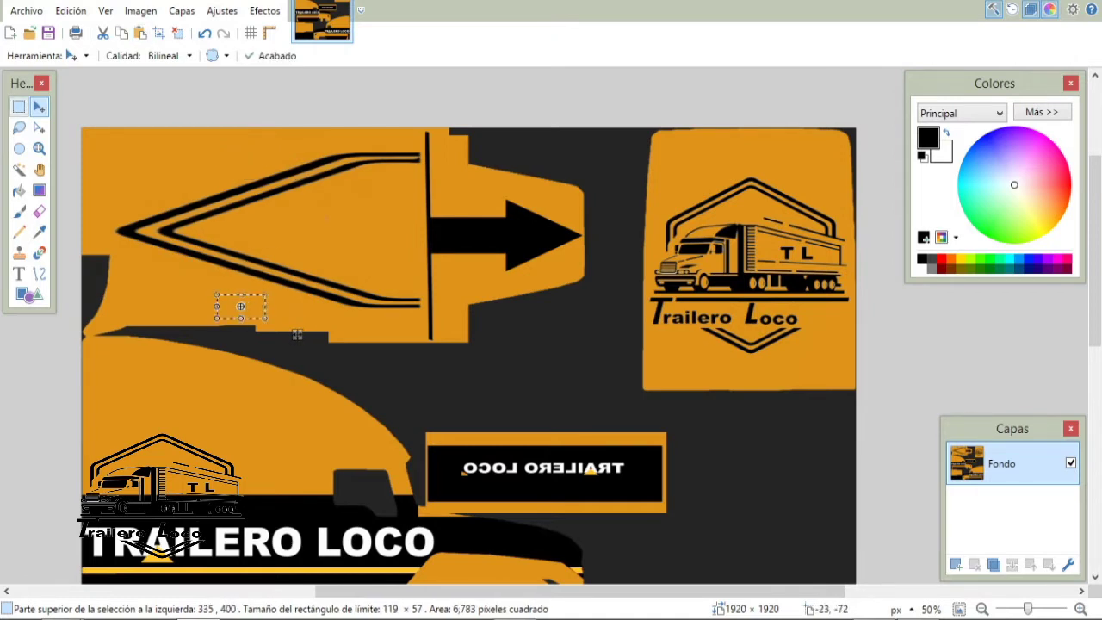
key(ctrl+d)
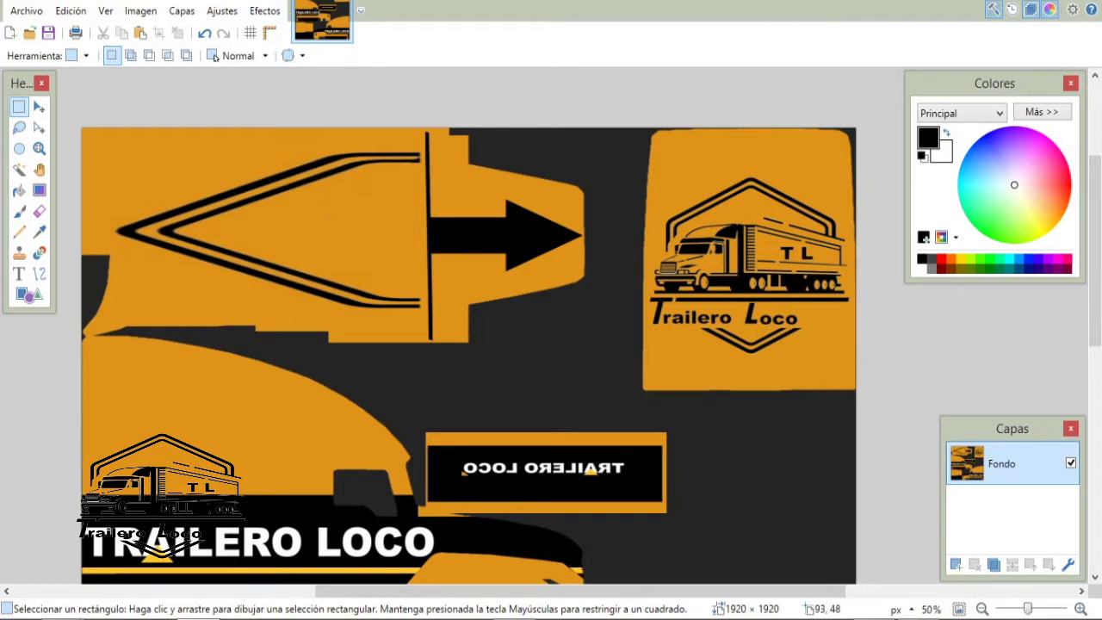
- Copy a clean orange patch about 133 × 61 px into the half hexagon's interior, and deselect it
drag(119, 148, 174, 174)
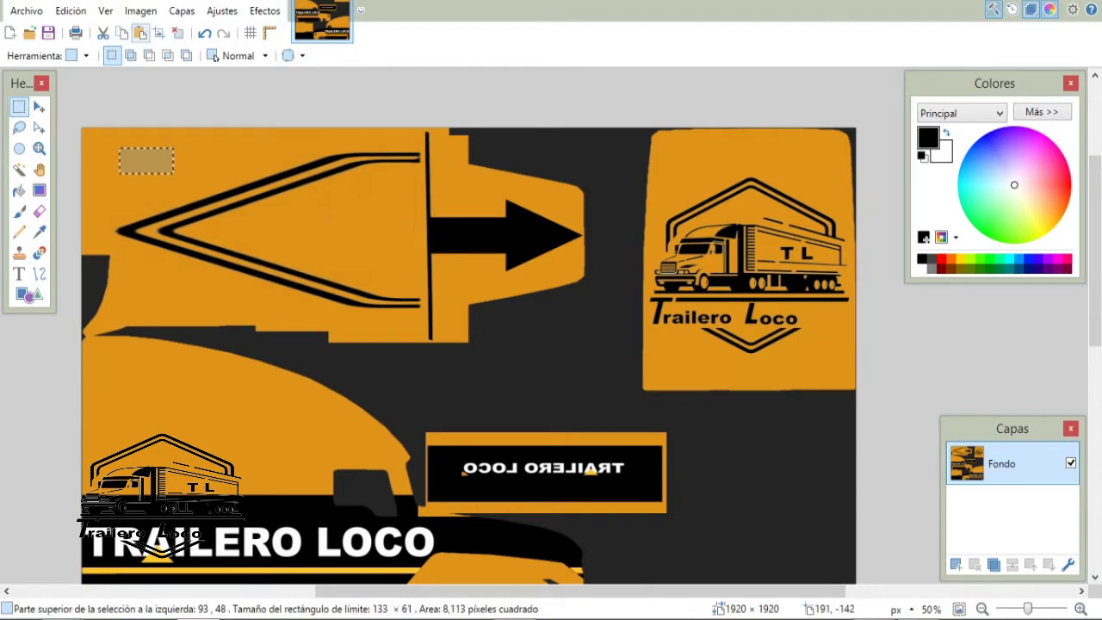
click(39, 106)
drag(207, 187, 376, 243)
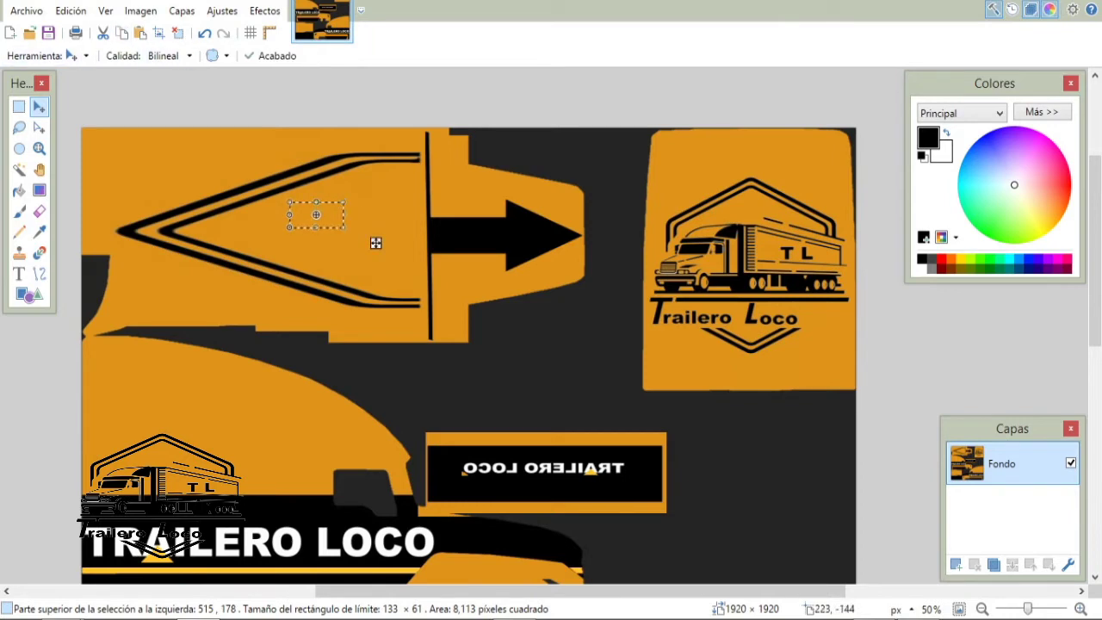
key(s)
key(ctrl+d)
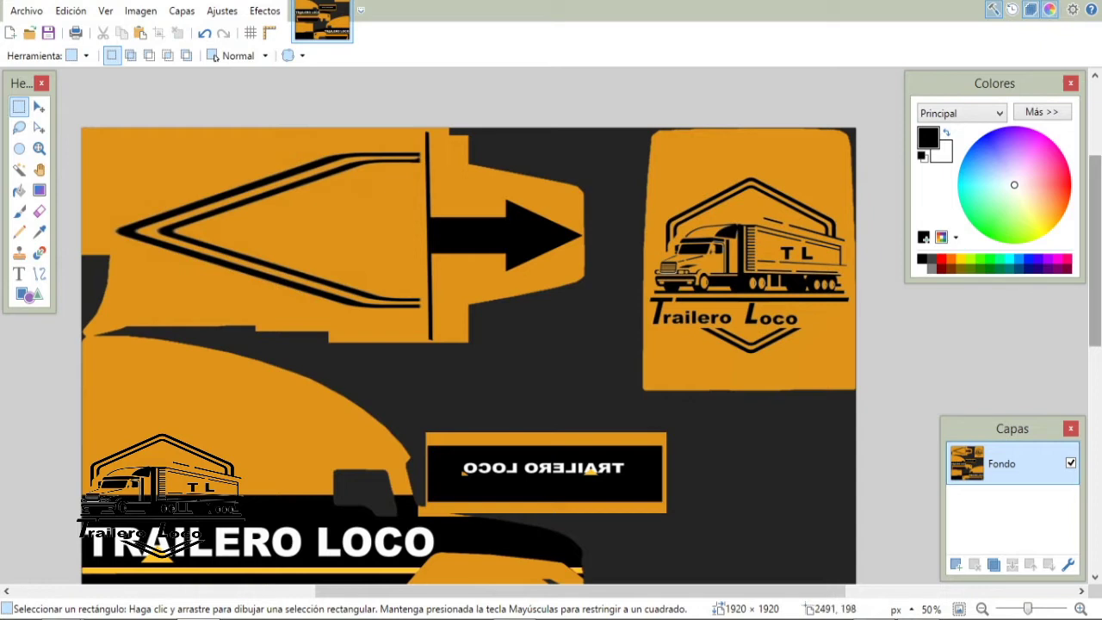
- Examine the whole skin texture, from the lower side panels up to the half hexagon and arrow on the hood
drag(1096, 250, 1096, 395)
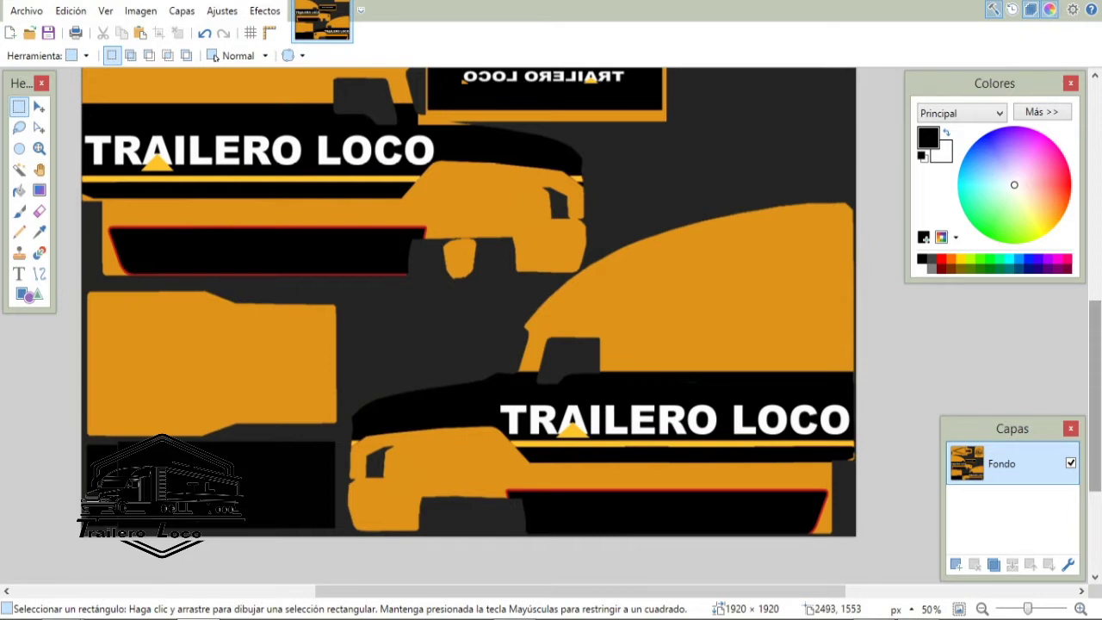
scroll(1095, 388, up, 2)
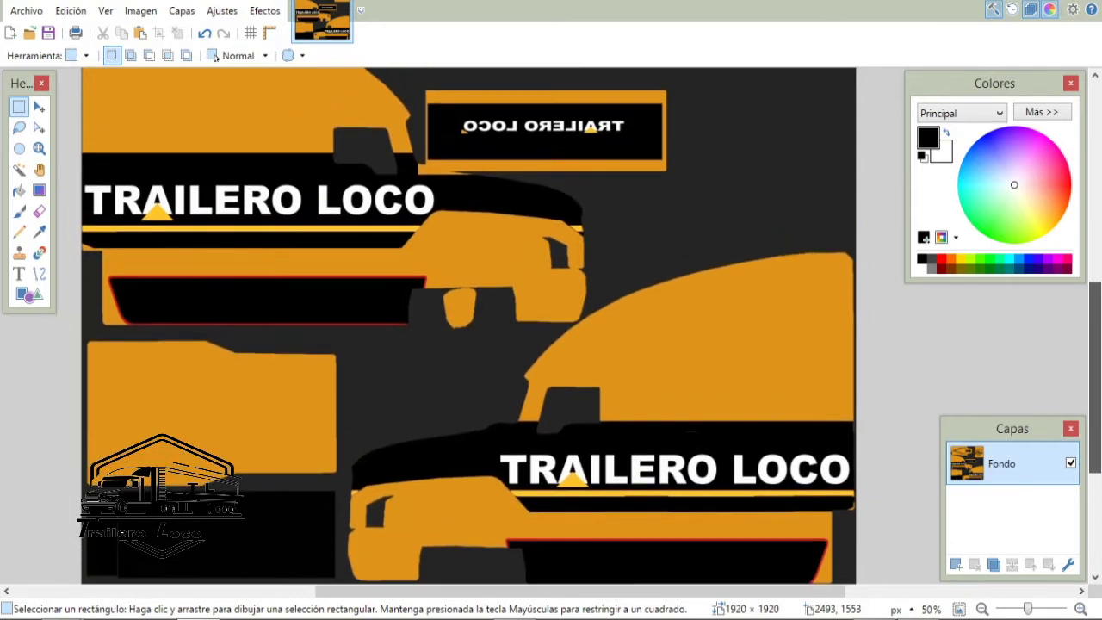
scroll(1095, 379, up, 4)
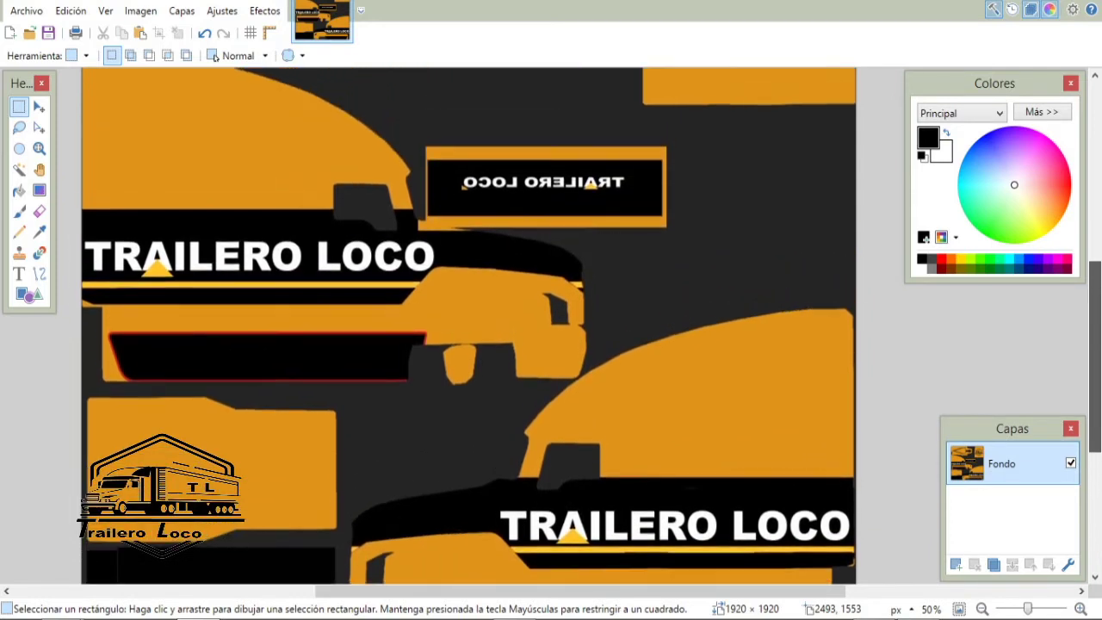
scroll(1095, 379, up, 5)
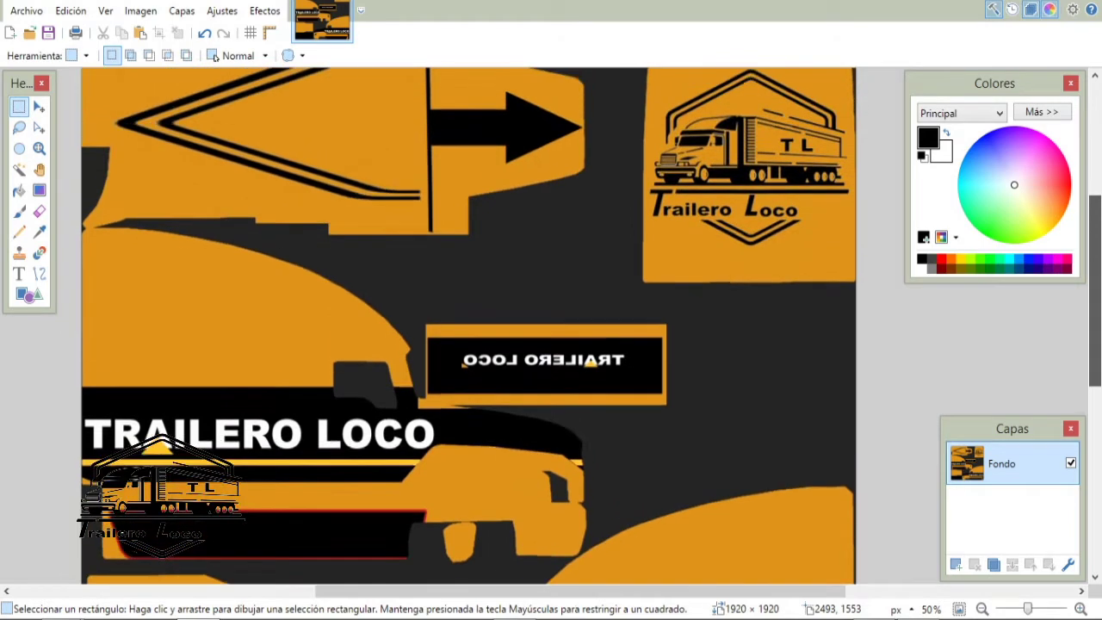
scroll(468, 326, up, 1)
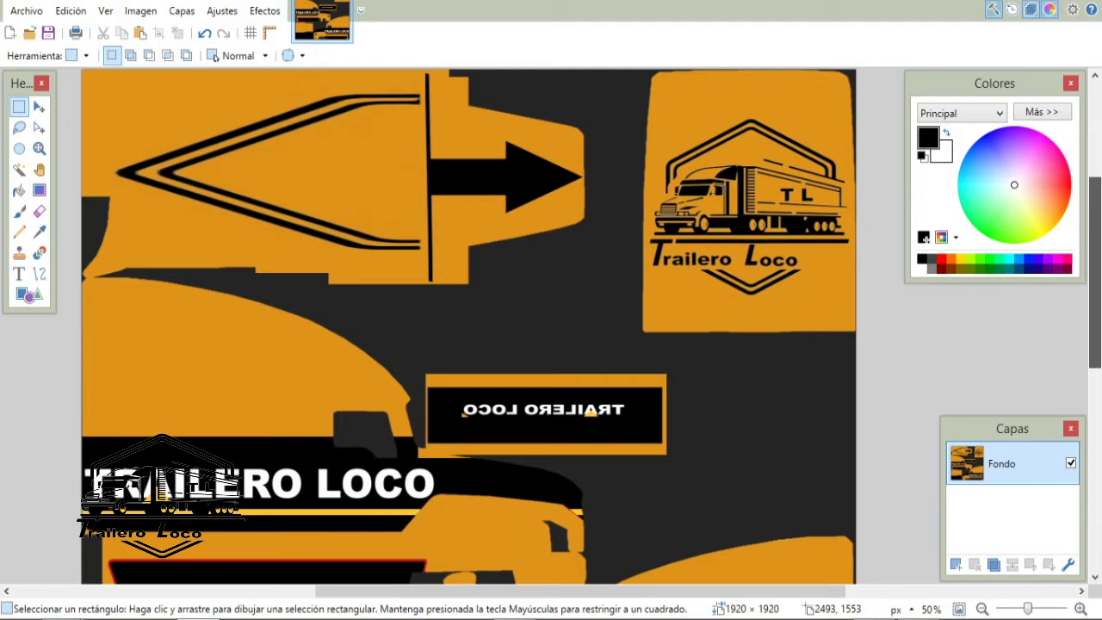
scroll(468, 326, up, 2)
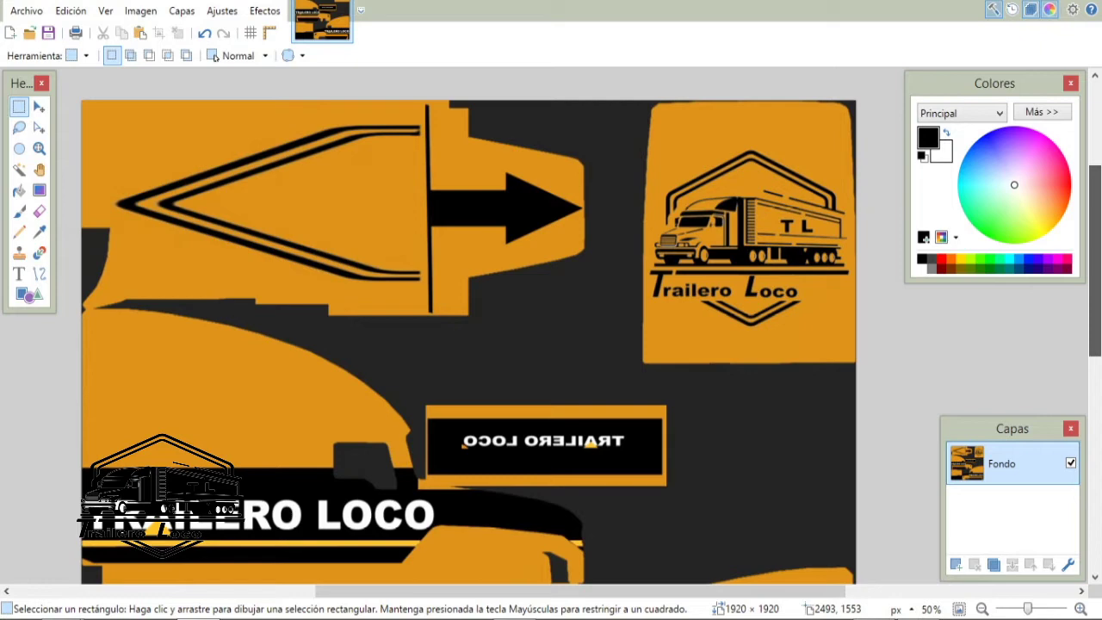
scroll(1095, 250, up, 2)
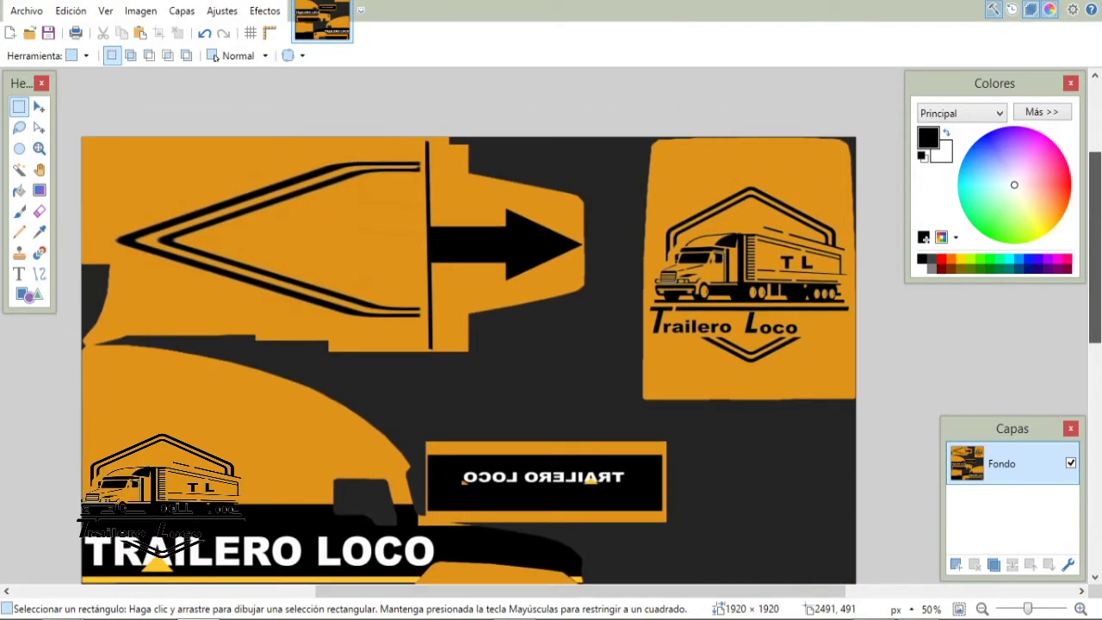
scroll(469, 344, down, 5)
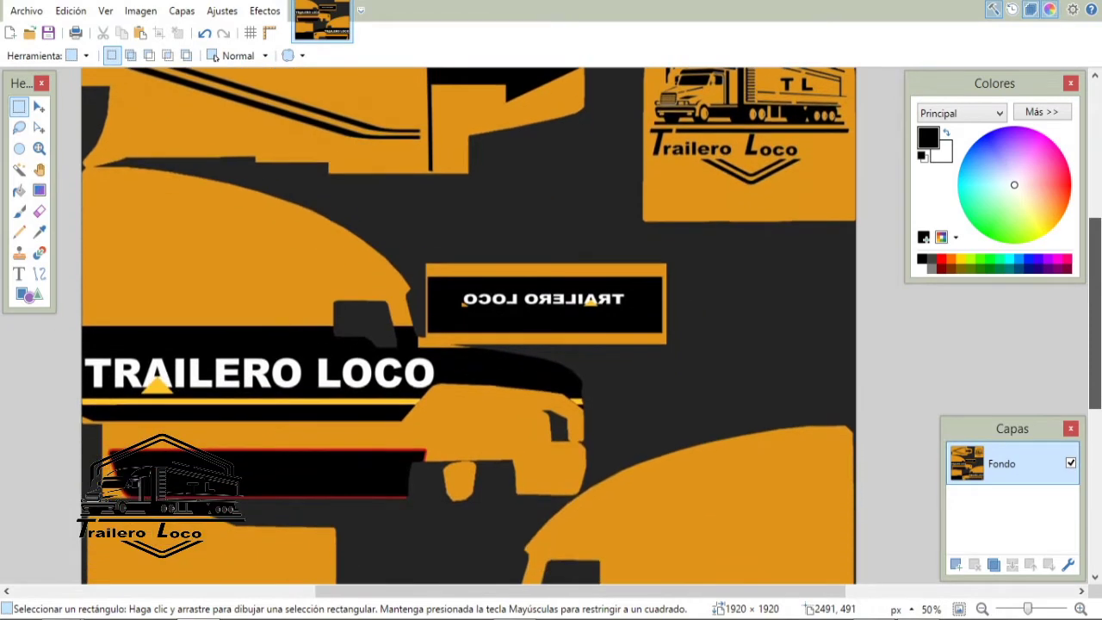
- Try a chevron outline about 379 × 233 px, rotated about 27°, on the orange side panel above the TRAILERO LOCO band
click(29, 294)
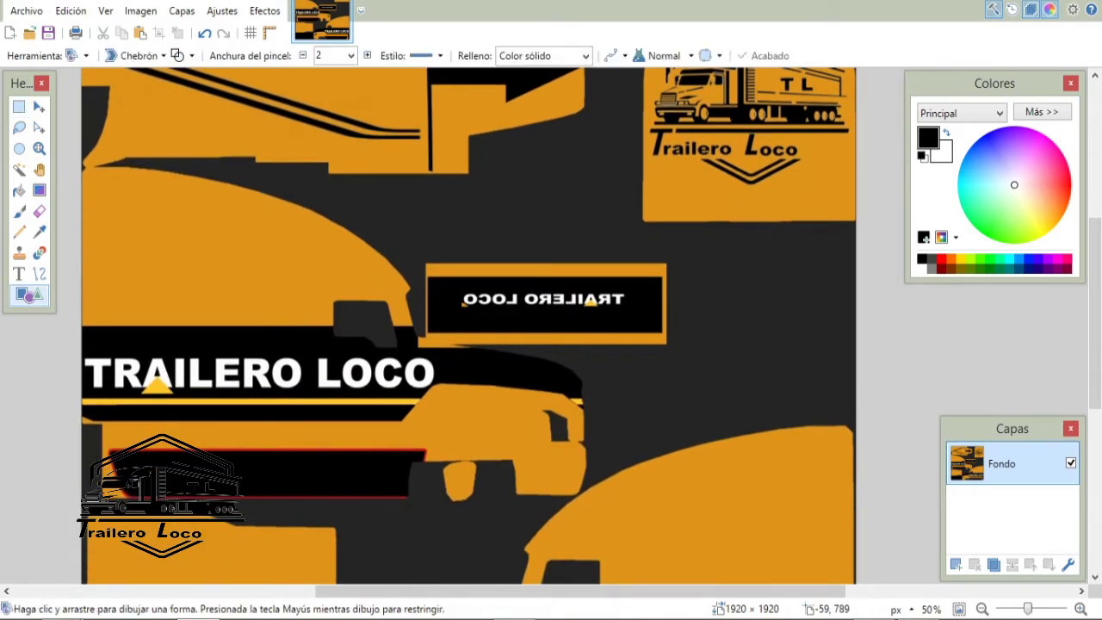
click(138, 56)
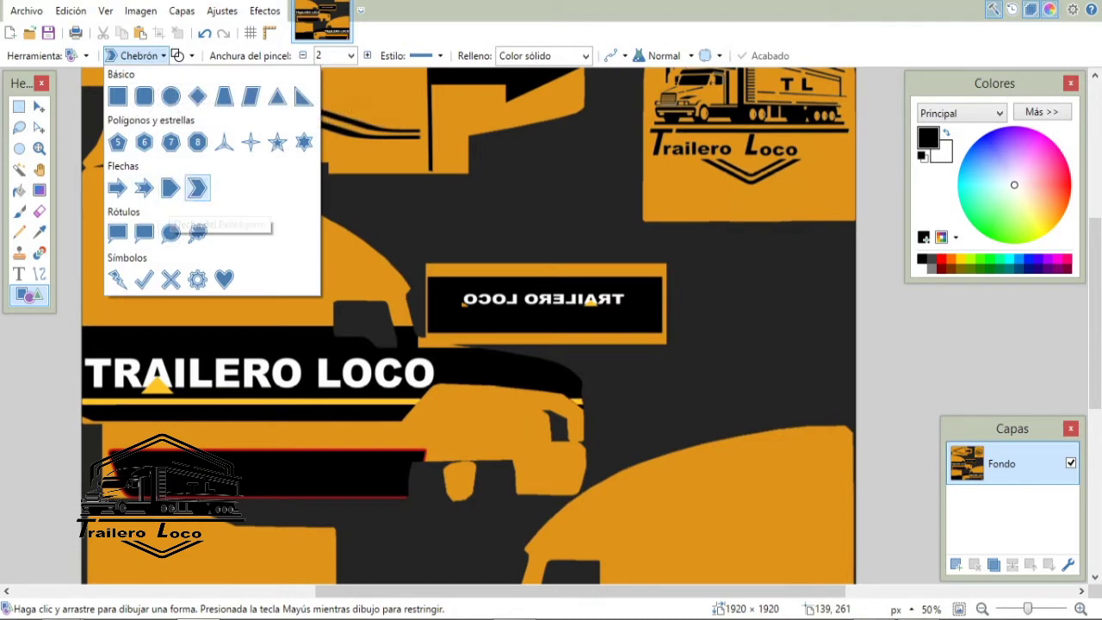
click(197, 188)
click(159, 229)
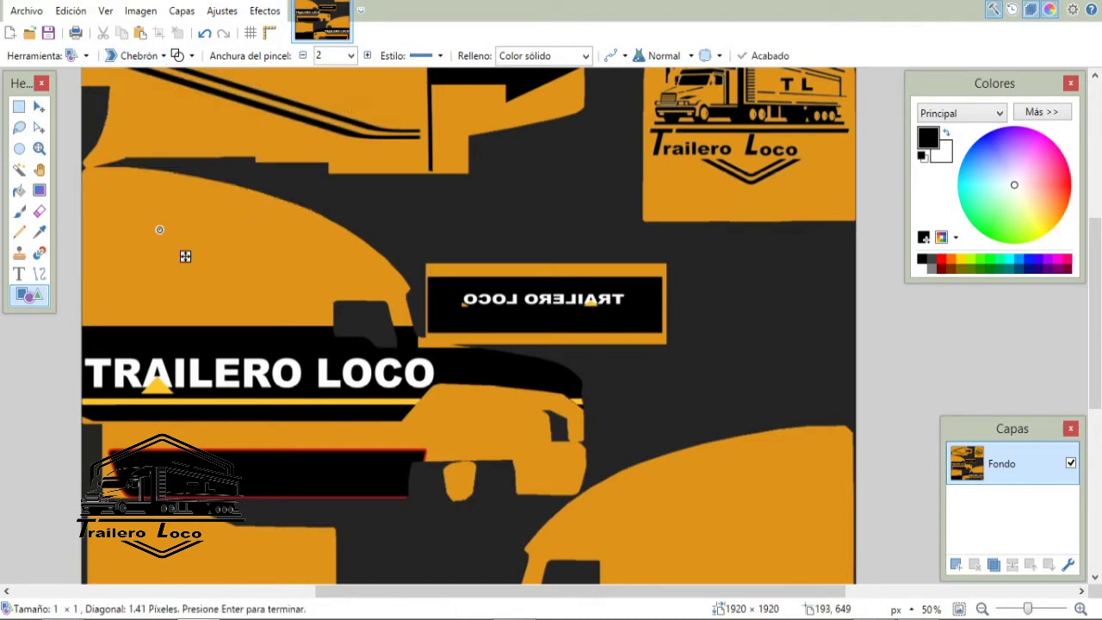
drag(185, 256, 296, 302)
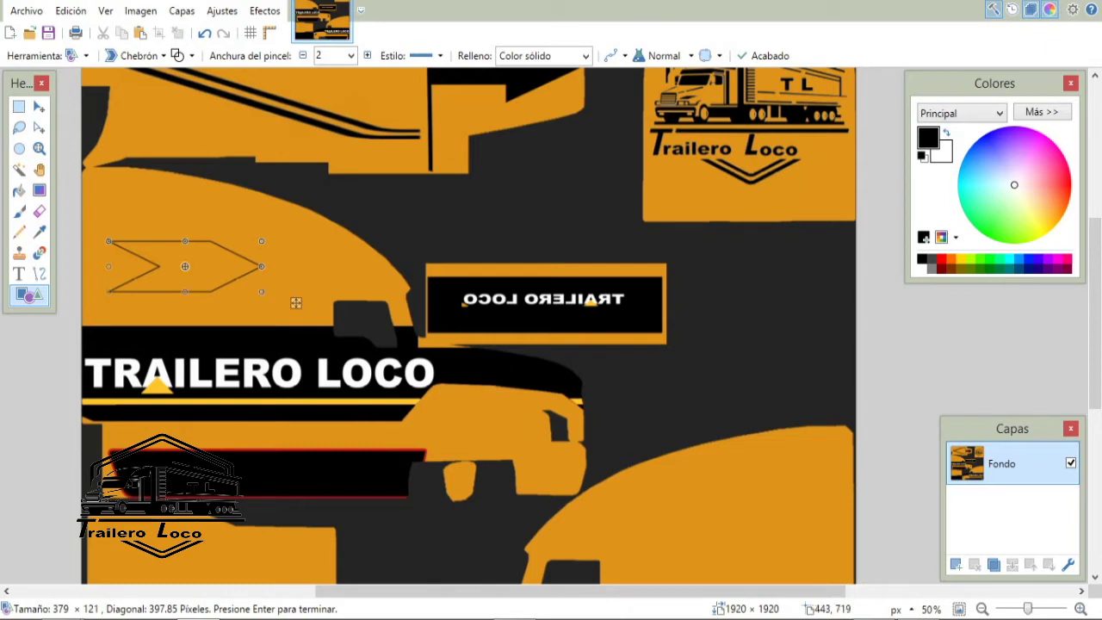
drag(186, 241, 185, 193)
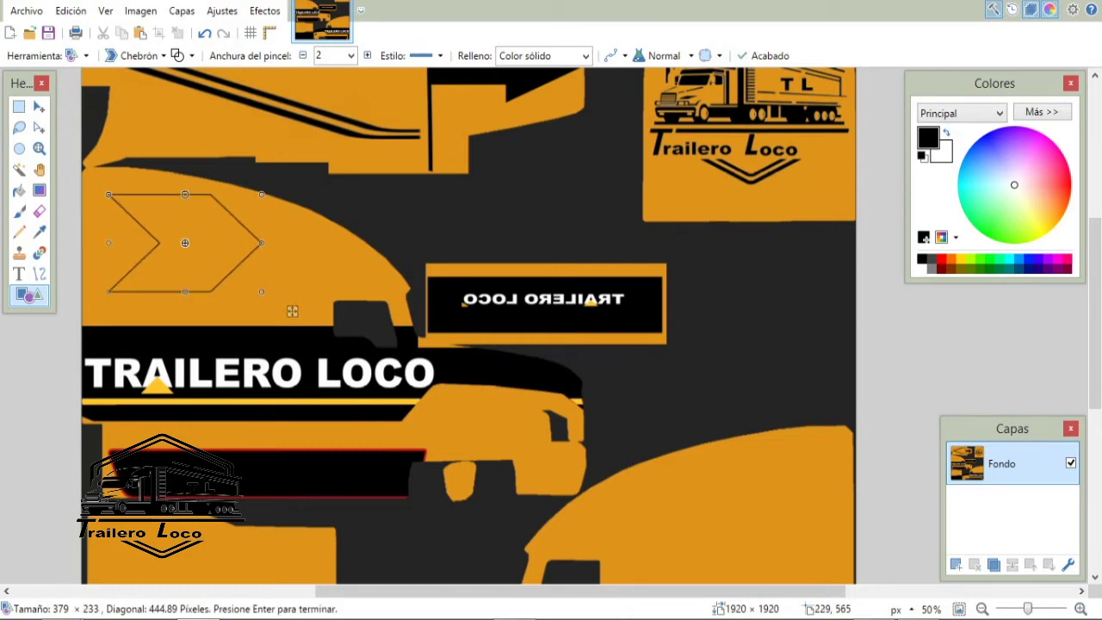
drag(285, 306, 239, 372)
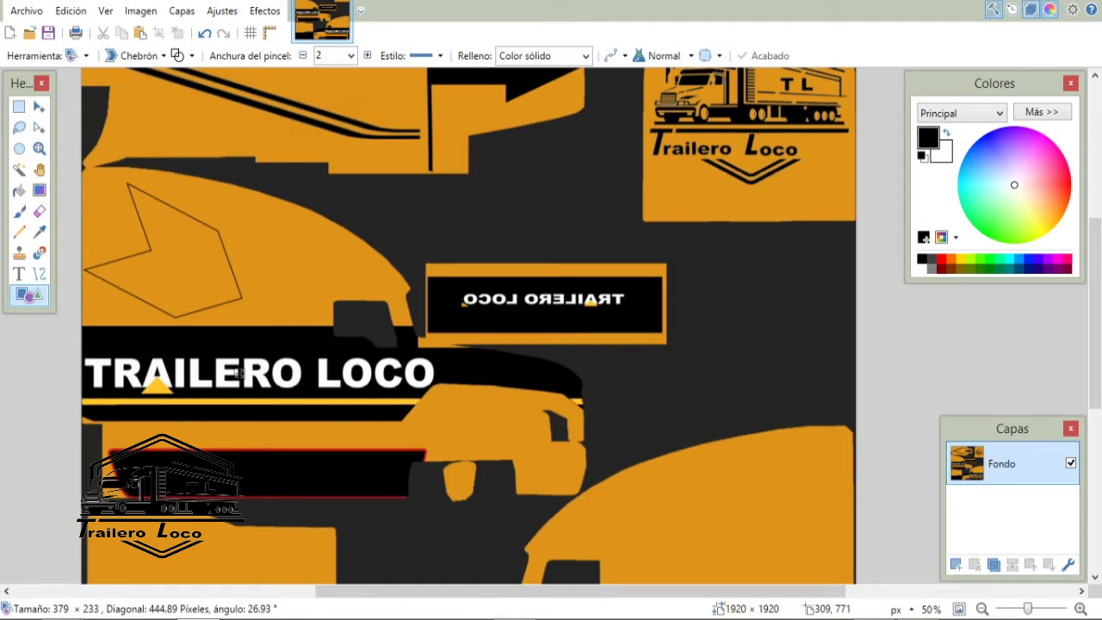
drag(238, 372, 250, 353)
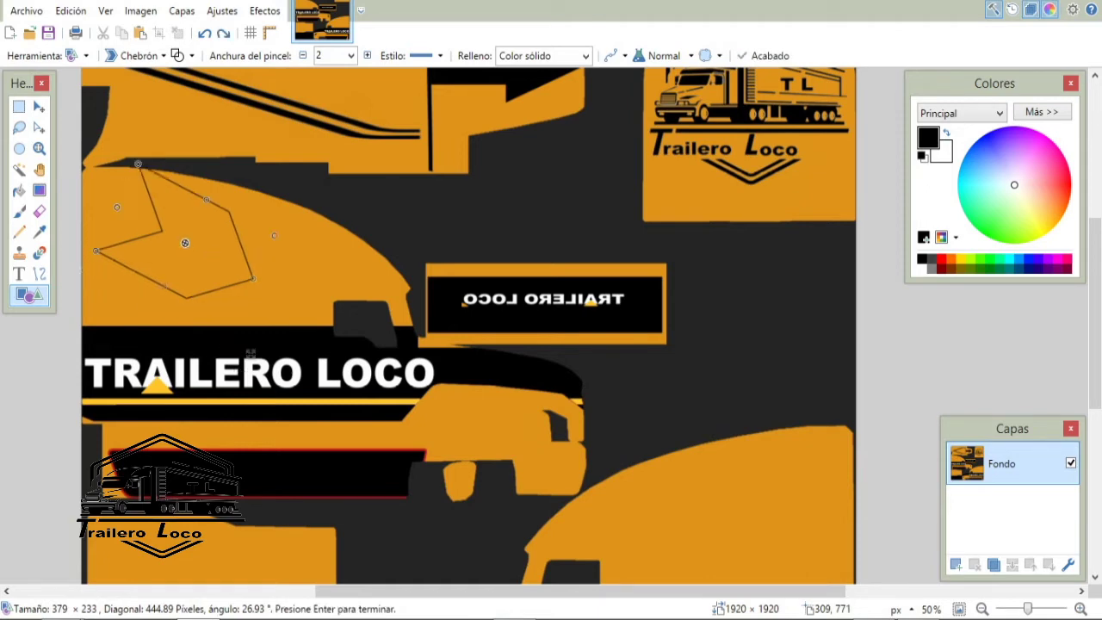
- Undo the chevron's rotation, repositioning and resizing, back to its 1 × 1 px starting shape
key(ctrl+z)
key(ctrl+z)
key(ctrl+z)
key(ctrl+z)
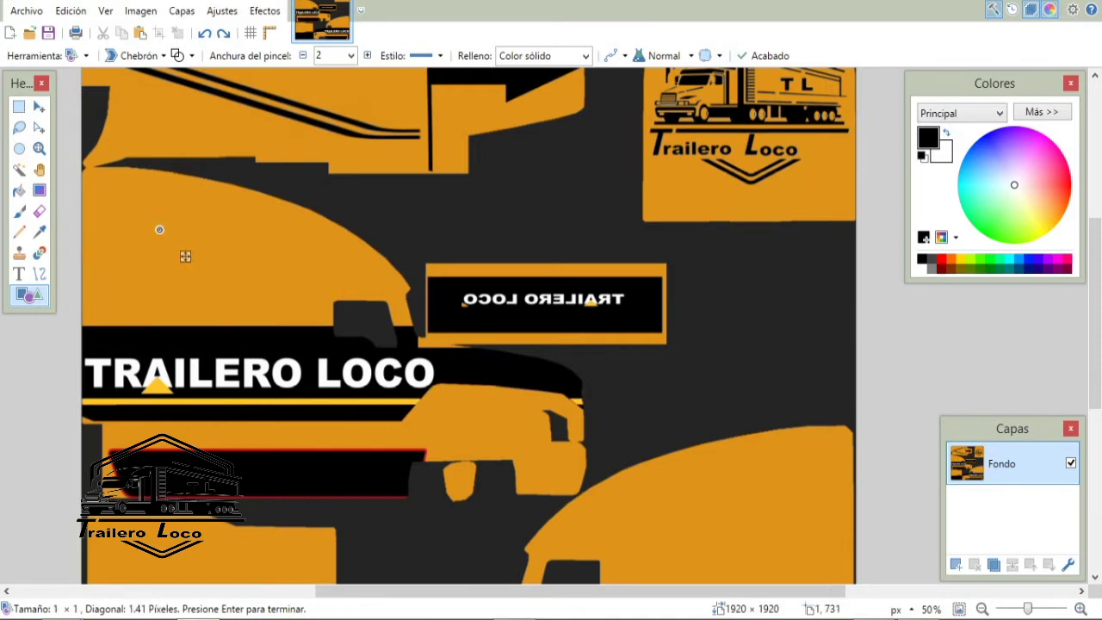
- Draw a black diagonal line about 382 px long at −41.38° across the left orange side panel, down to the TRAILERO LOCO band
key(o)
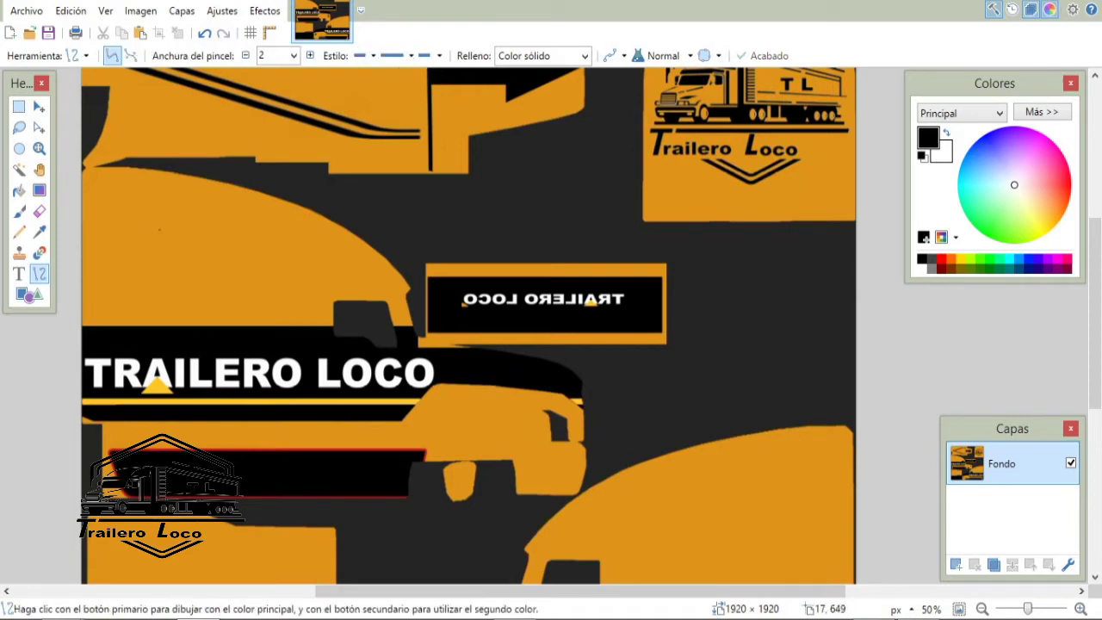
drag(88, 225, 222, 349)
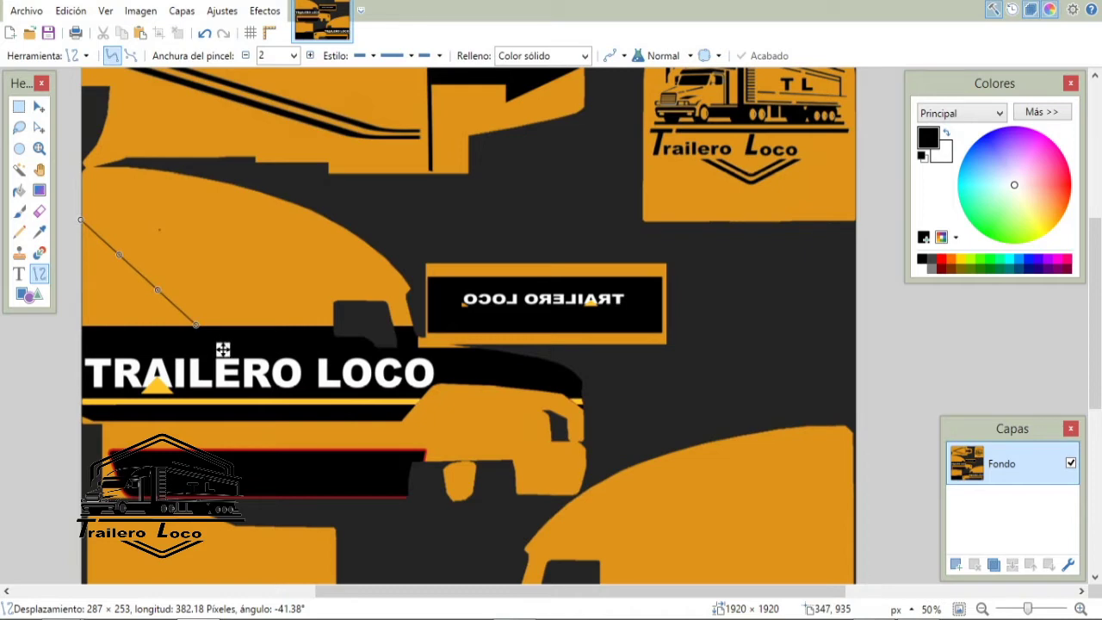
click(223, 349)
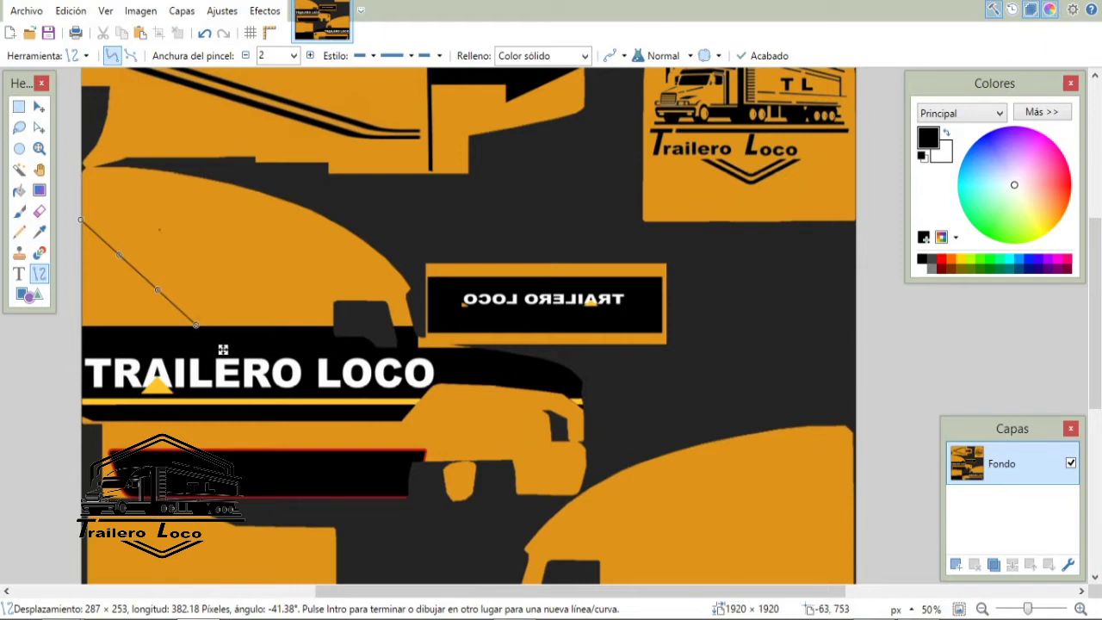
- Try filling the corner beneath the diagonal line with black, and undo the fill
click(19, 190)
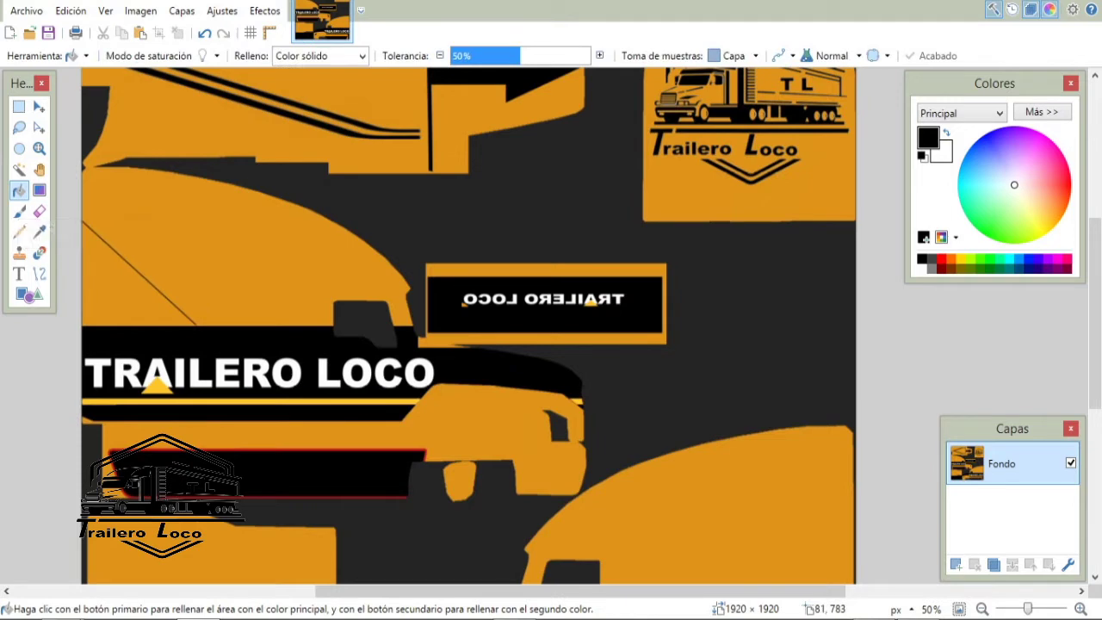
click(114, 285)
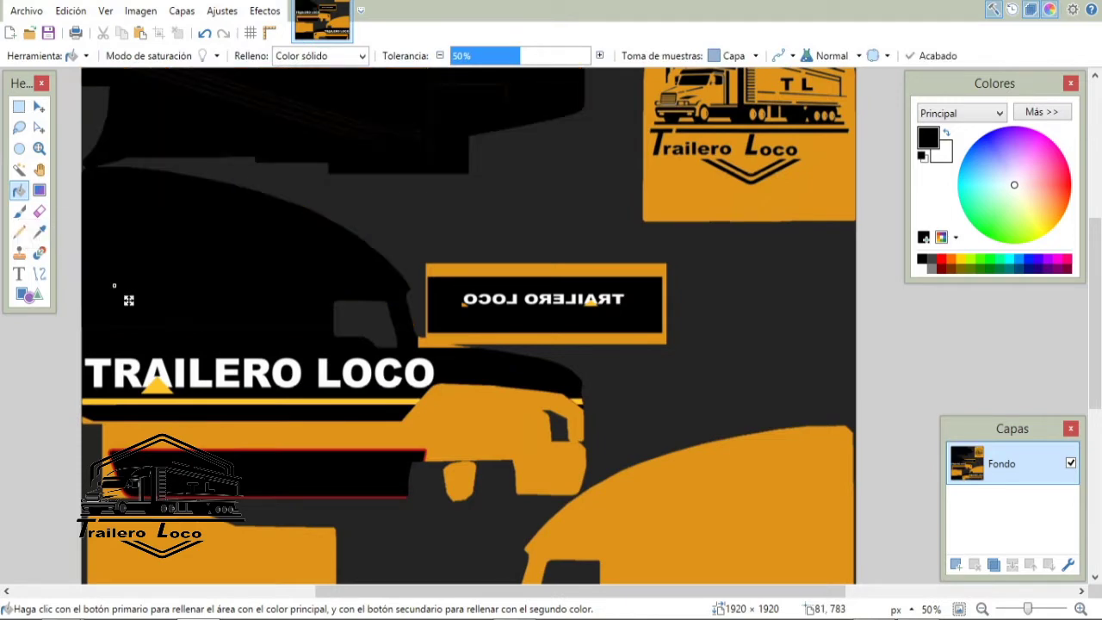
key(ctrl+z)
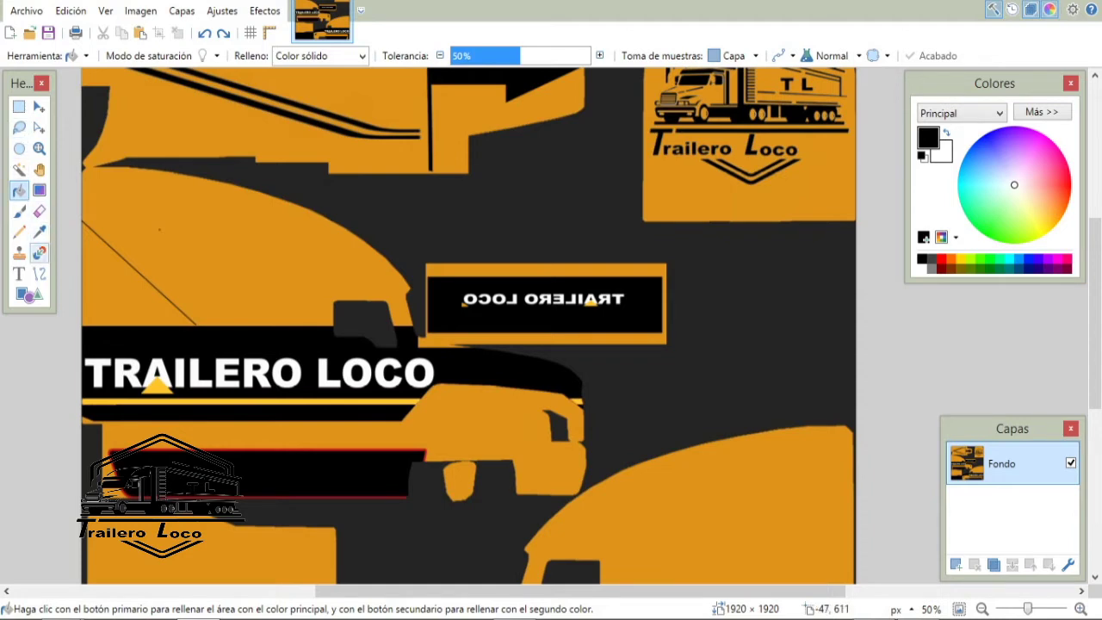
- Extend both ends of the diagonal line to a length of about 415 px and fill the triangle beneath it with black
click(39, 273)
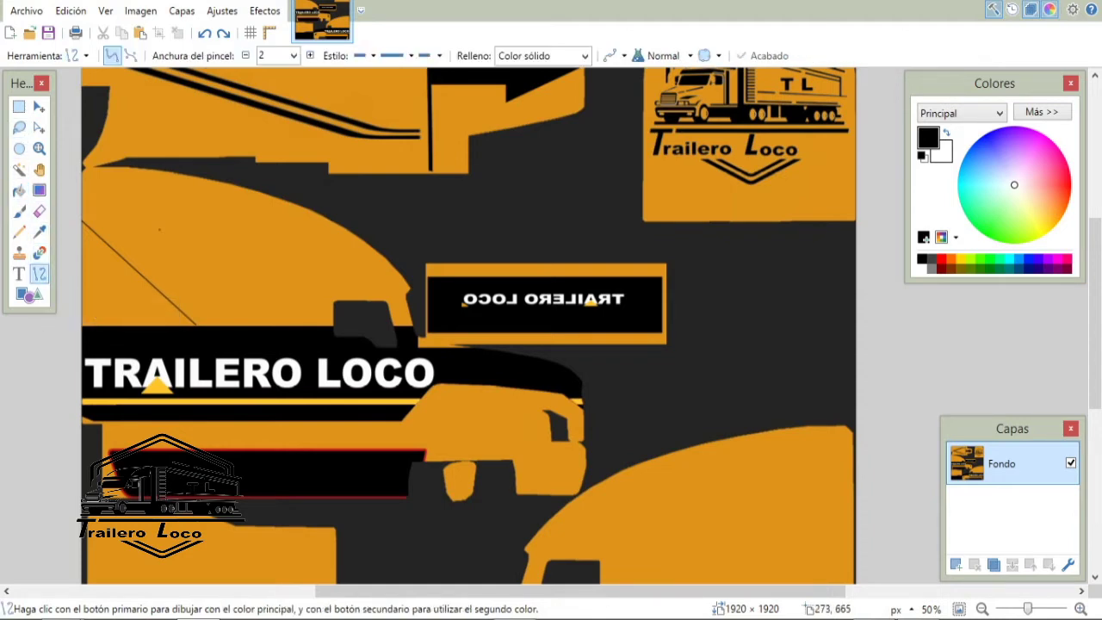
drag(80, 221, 202, 331)
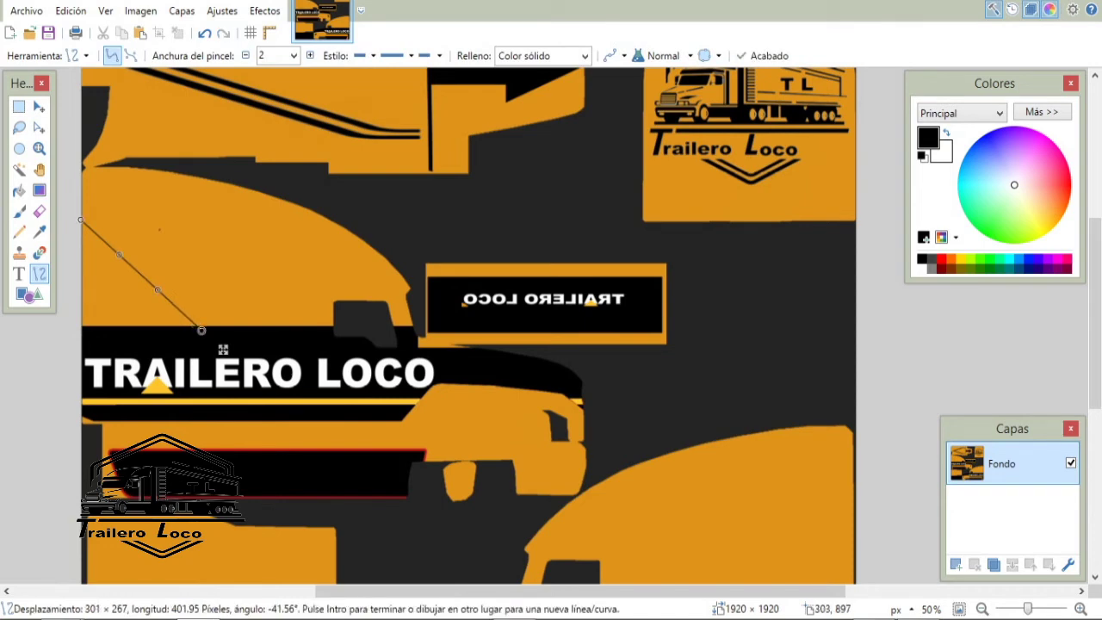
drag(80, 220, 77, 216)
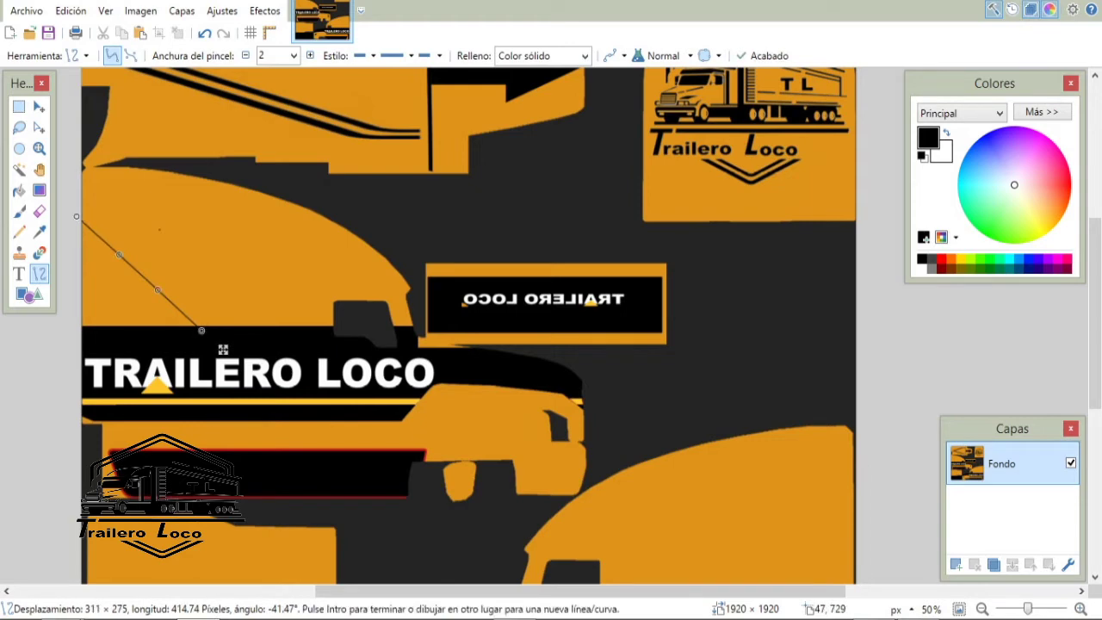
click(19, 190)
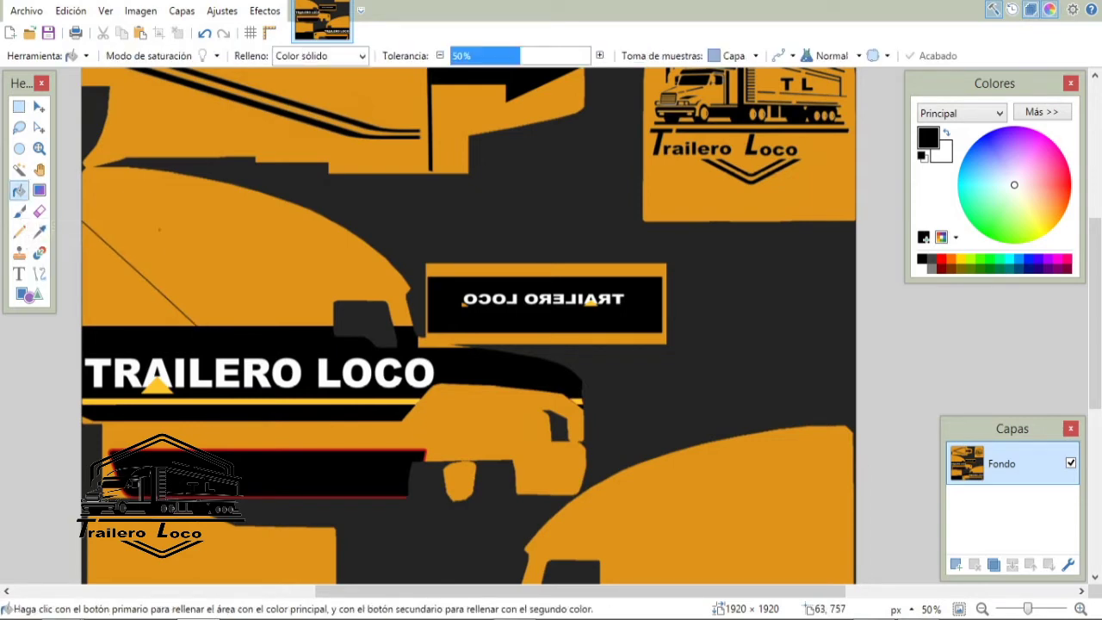
click(122, 289)
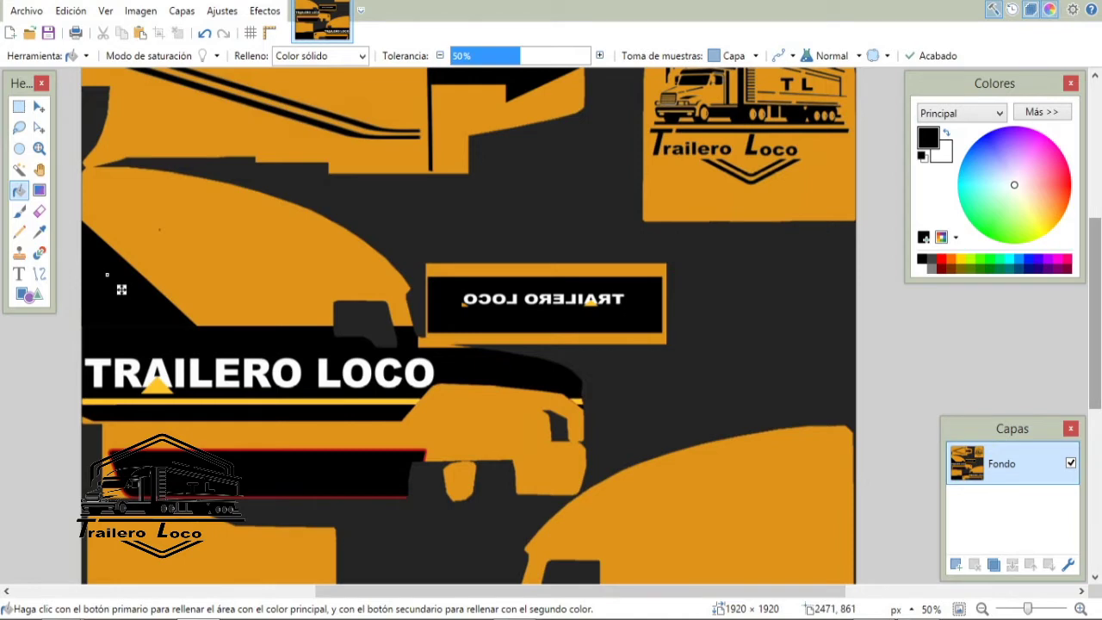
- Draw a mirrored diagonal line about 405 px long at 42° on the texture's lower-right side panel and fill the triangle below it with black
drag(121, 289, 122, 210)
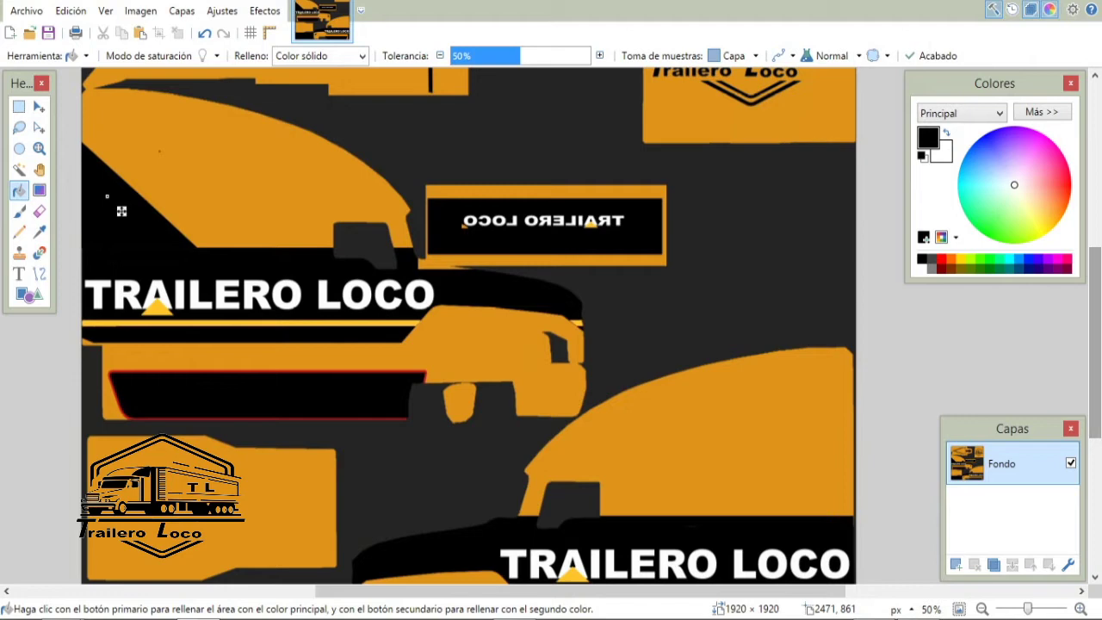
click(39, 273)
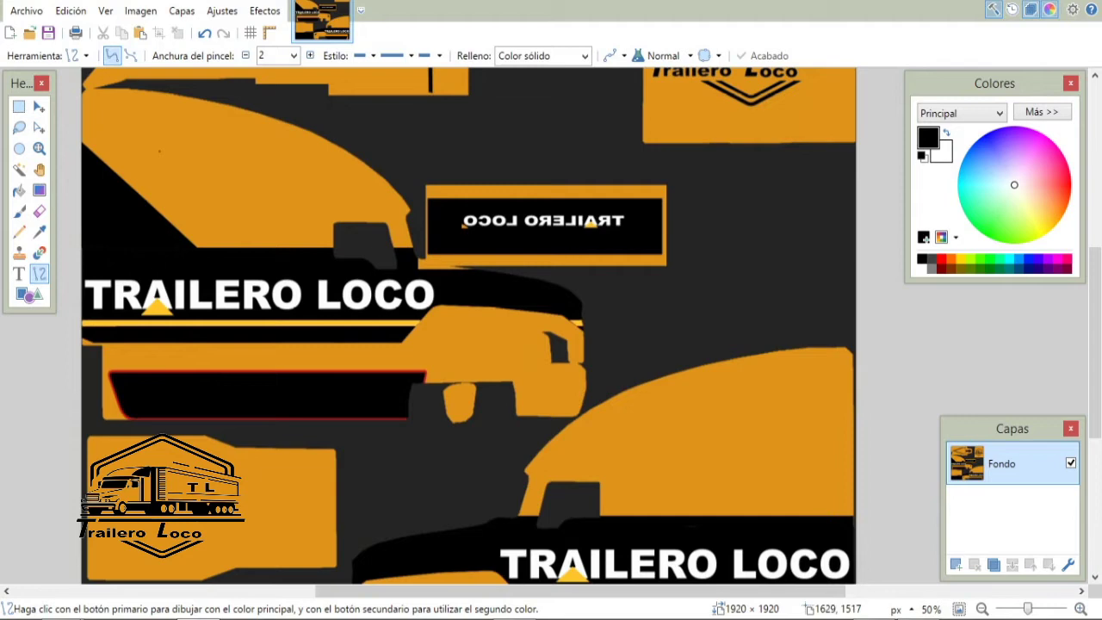
click(737, 421)
click(738, 427)
drag(732, 522, 836, 432)
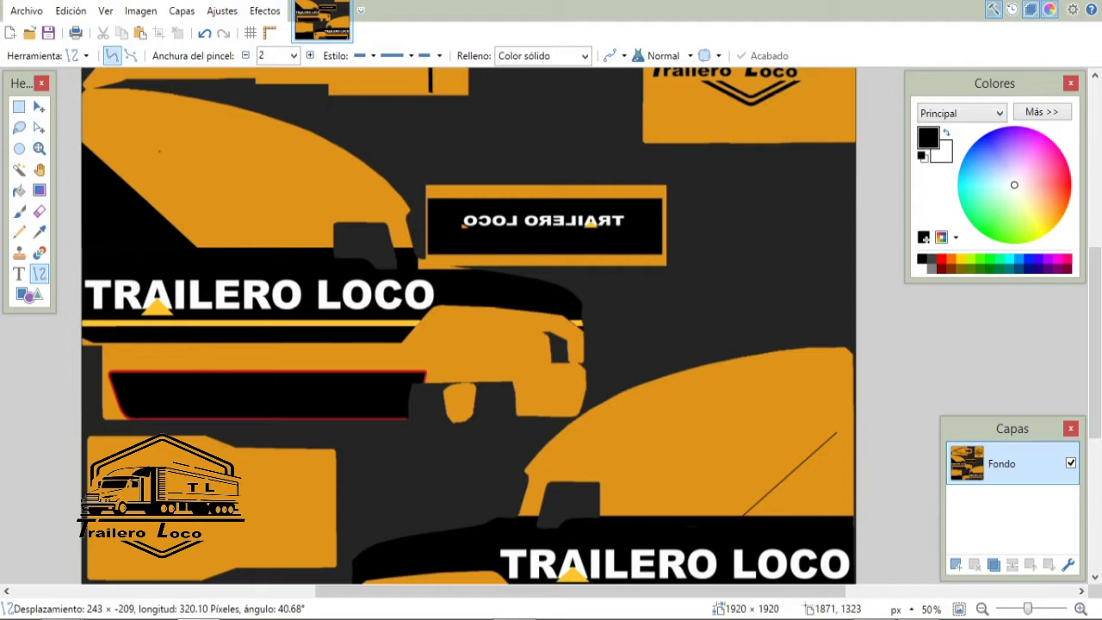
drag(835, 433, 859, 405)
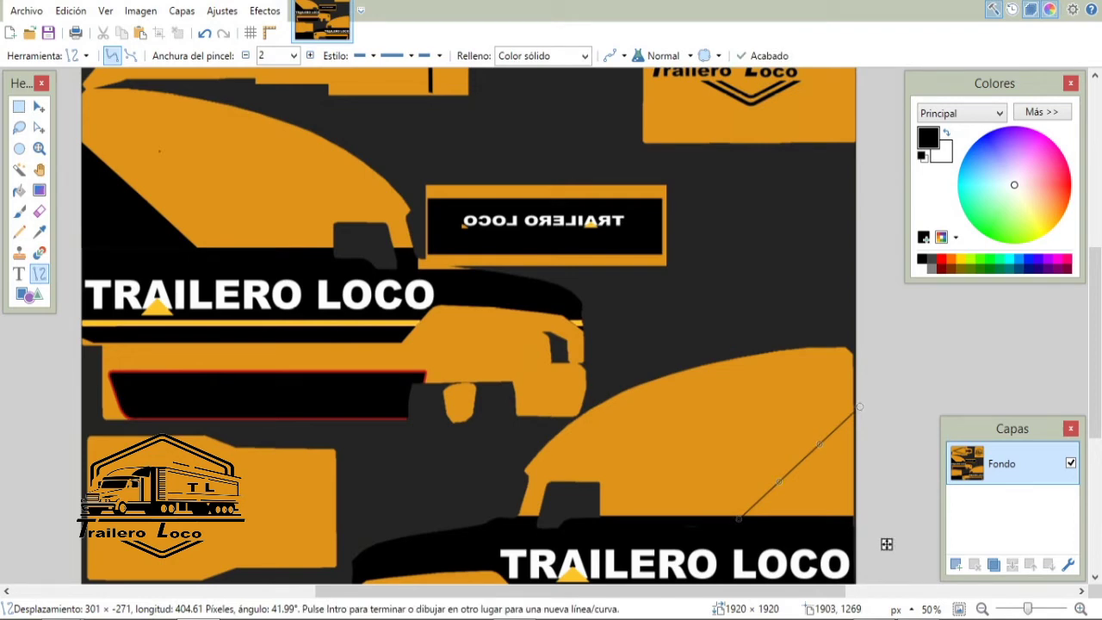
click(19, 190)
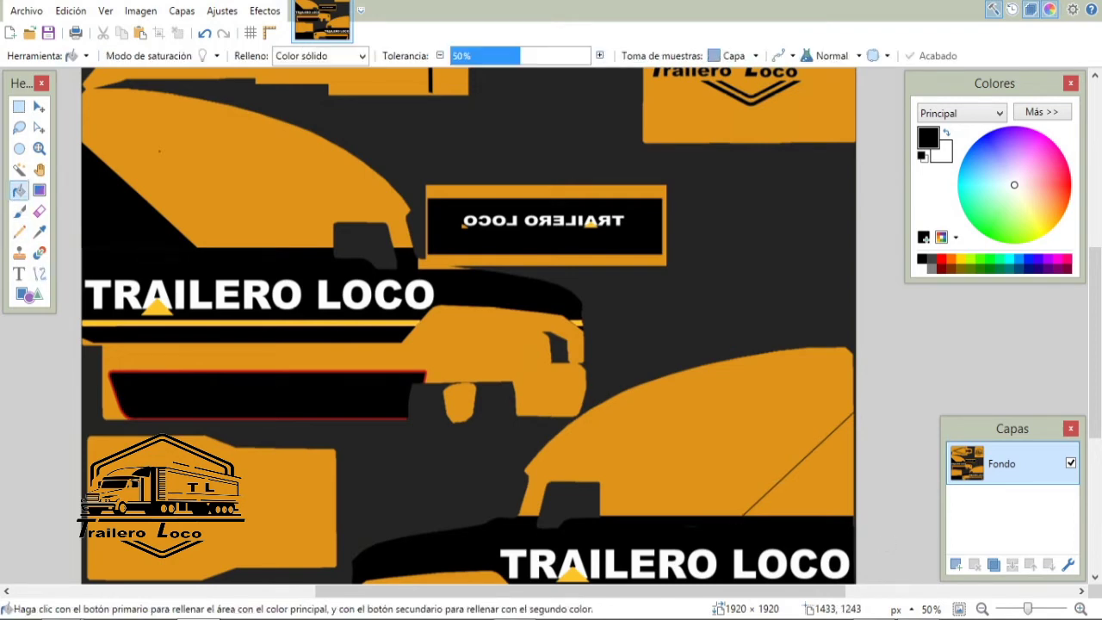
click(821, 489)
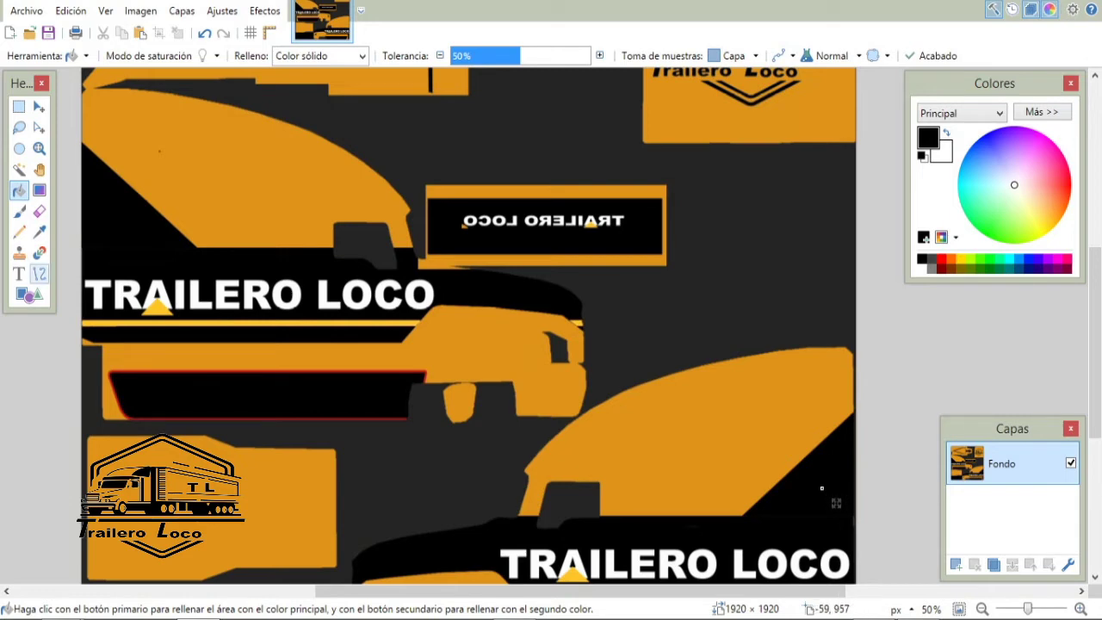
- Outline the left panel's black area with a parallel diagonal line about 403 px long and a horizontal line about 335 px long to the window
click(39, 274)
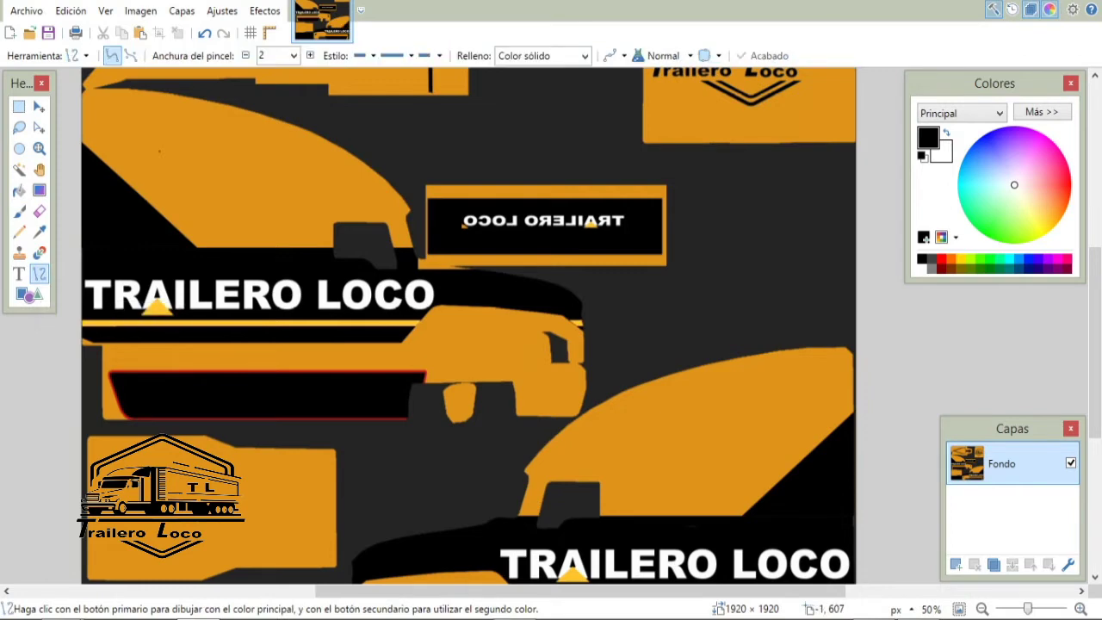
drag(70, 131, 200, 246)
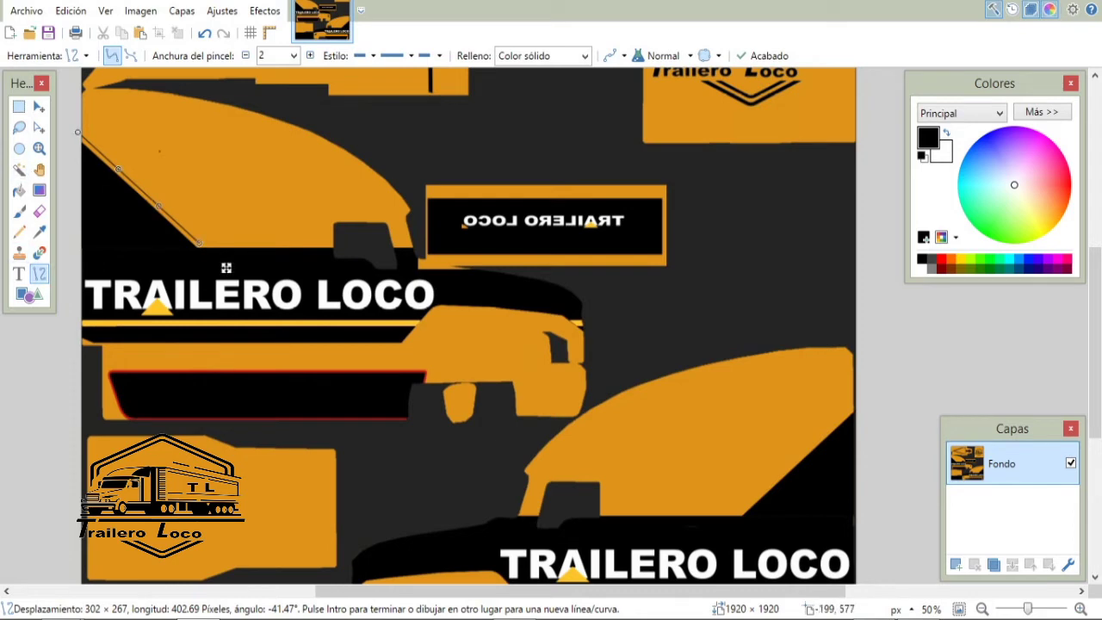
click(18, 105)
click(38, 274)
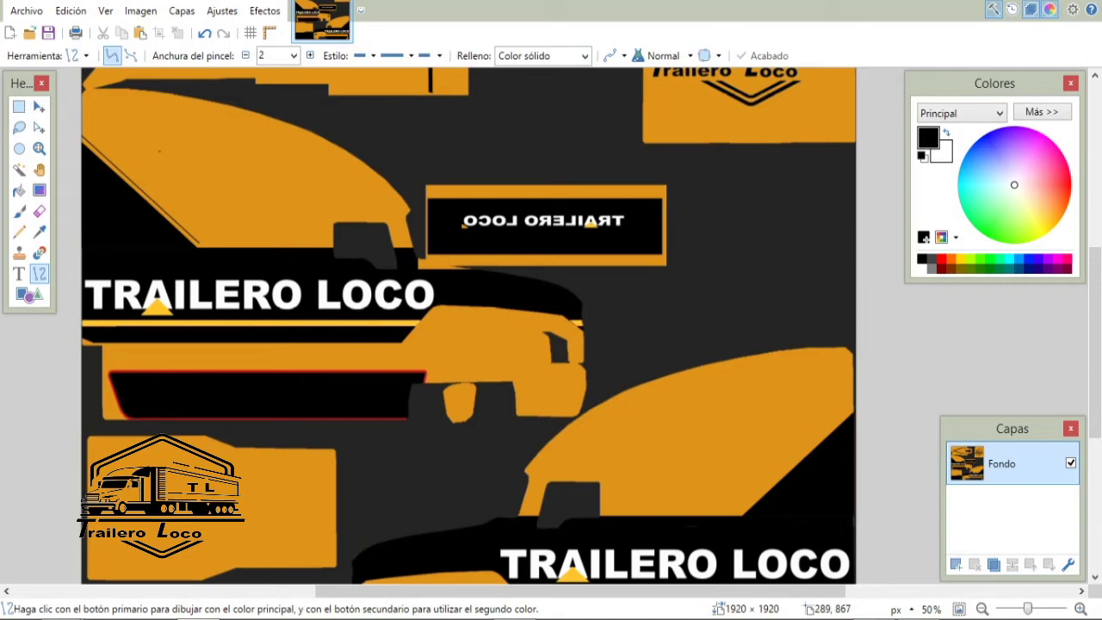
drag(196, 245, 334, 242)
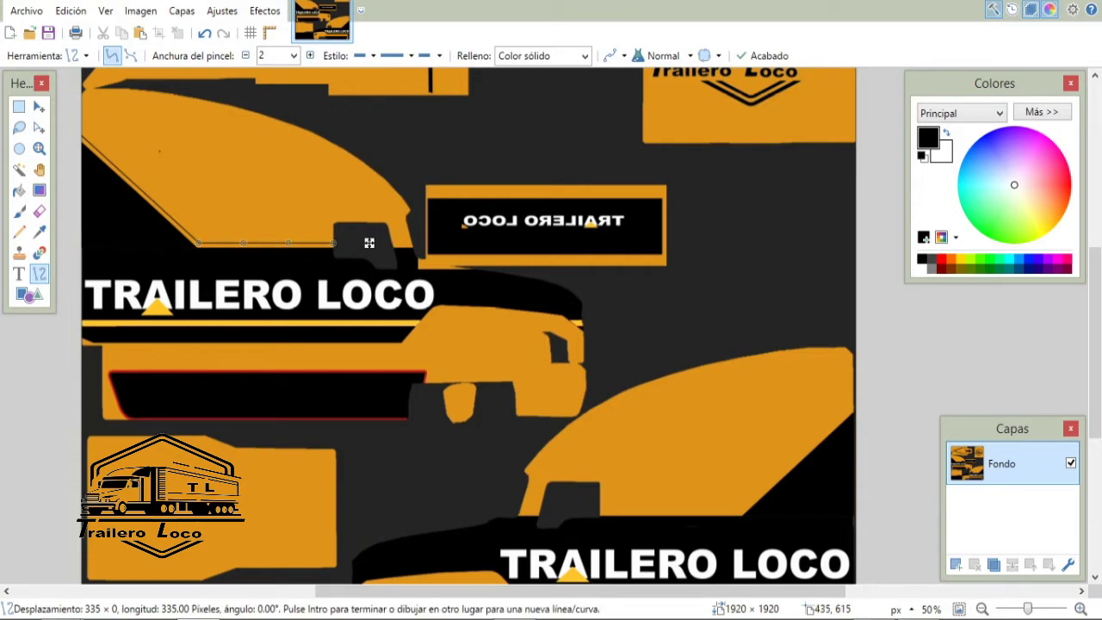
key(s)
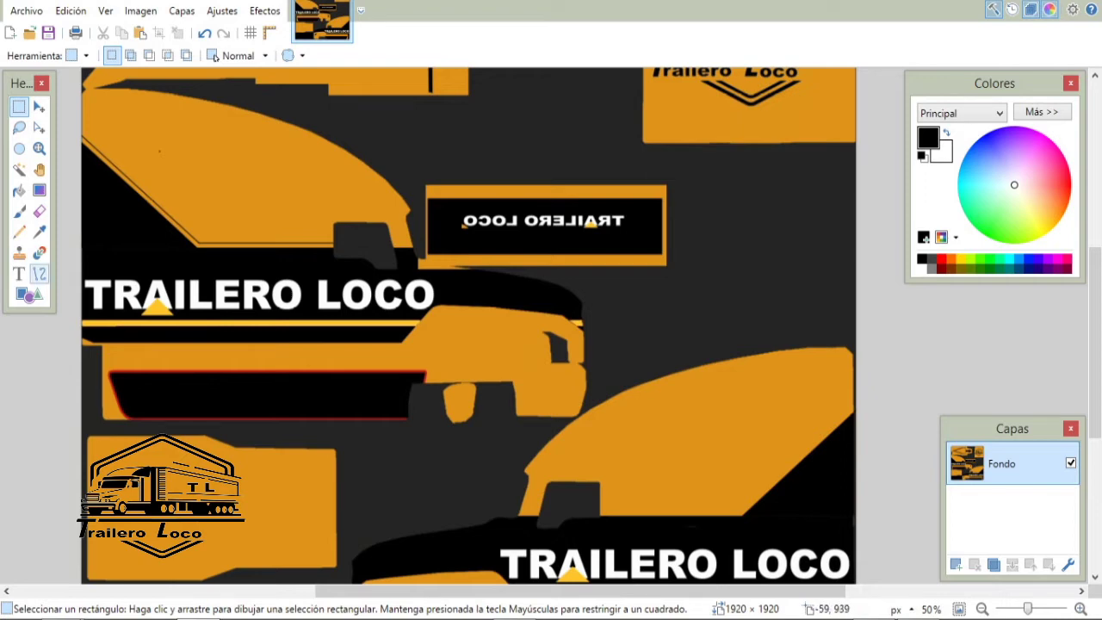
- Draw a thin diagonal line about 384 px long parallel to the black triangle on the lower-right side panel
click(39, 274)
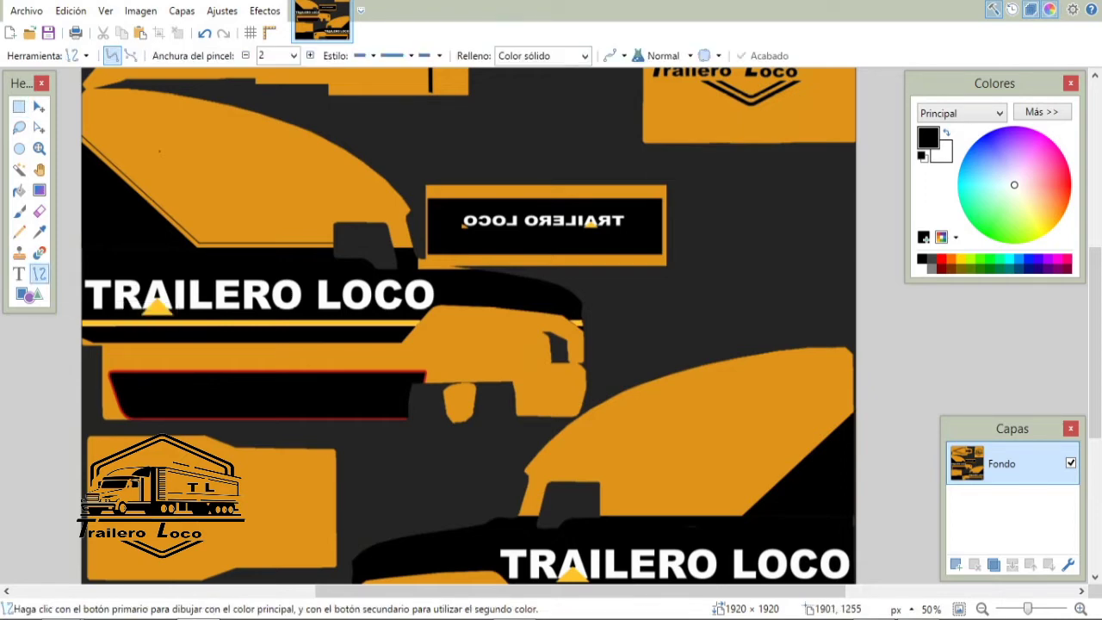
drag(855, 314, 842, 327)
drag(847, 418, 738, 510)
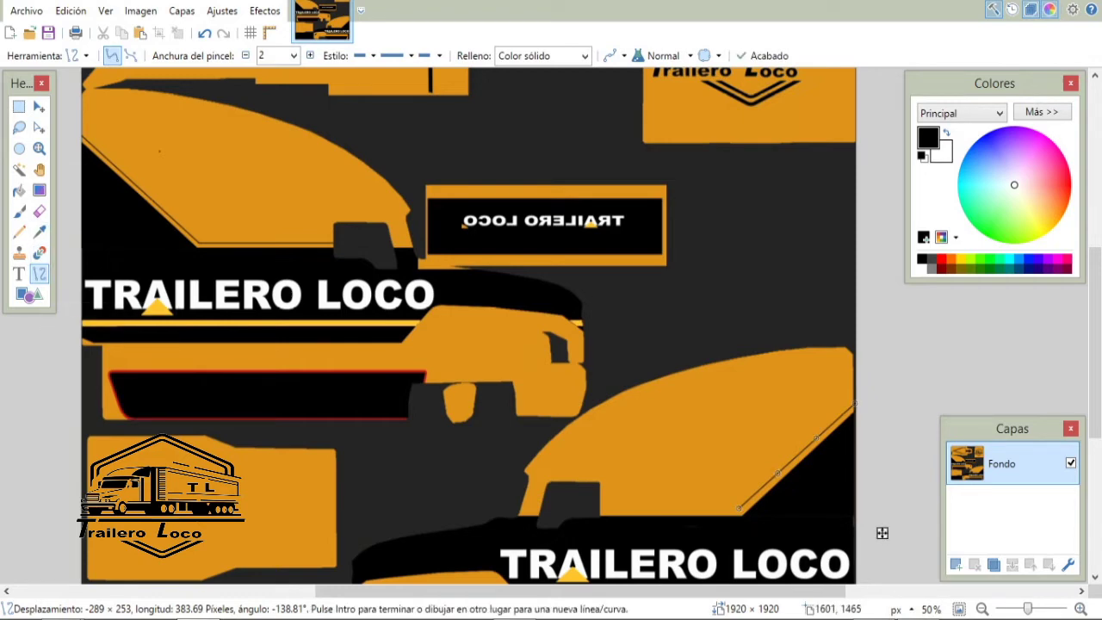
click(18, 106)
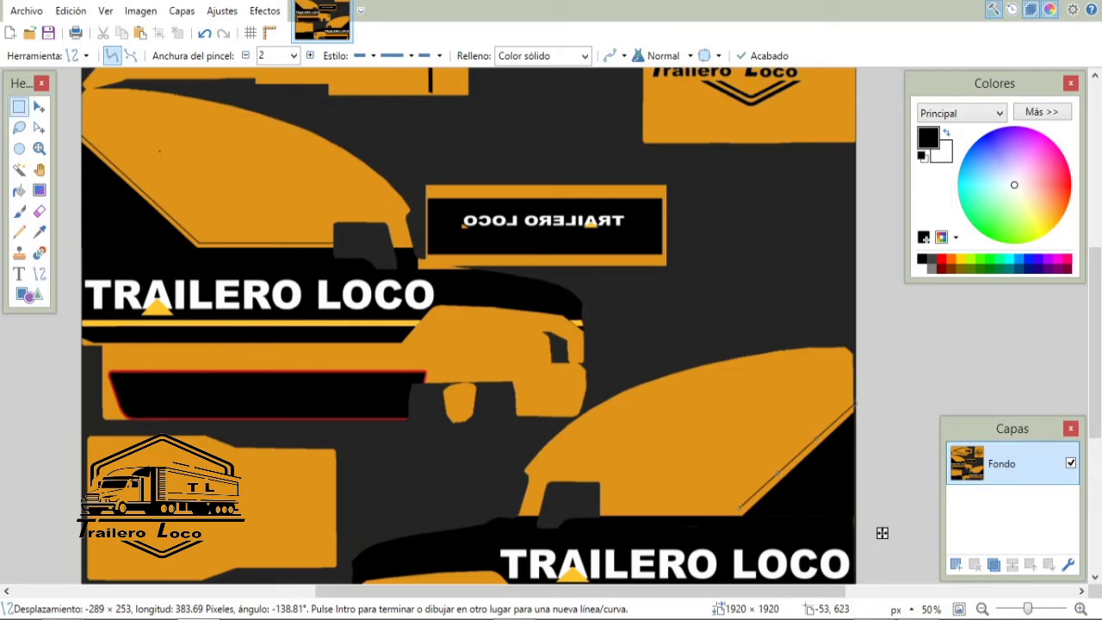
- Draw a horizontal line about 351 px long from the lower-right panel's diagonal outline to the window, and shift it closer to the black band
click(38, 274)
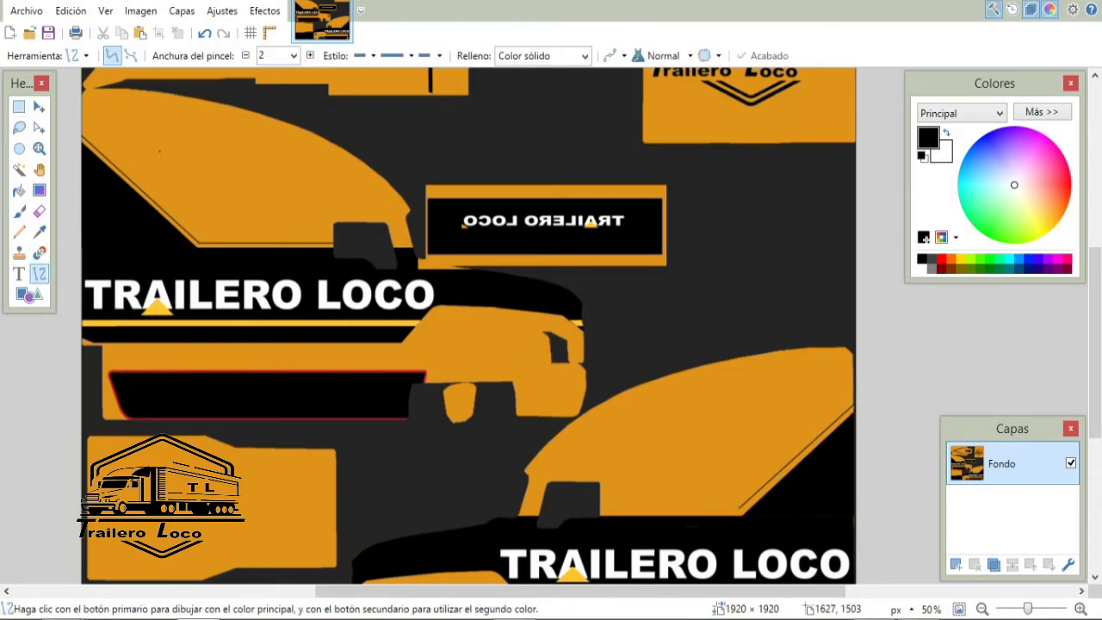
drag(744, 508, 596, 507)
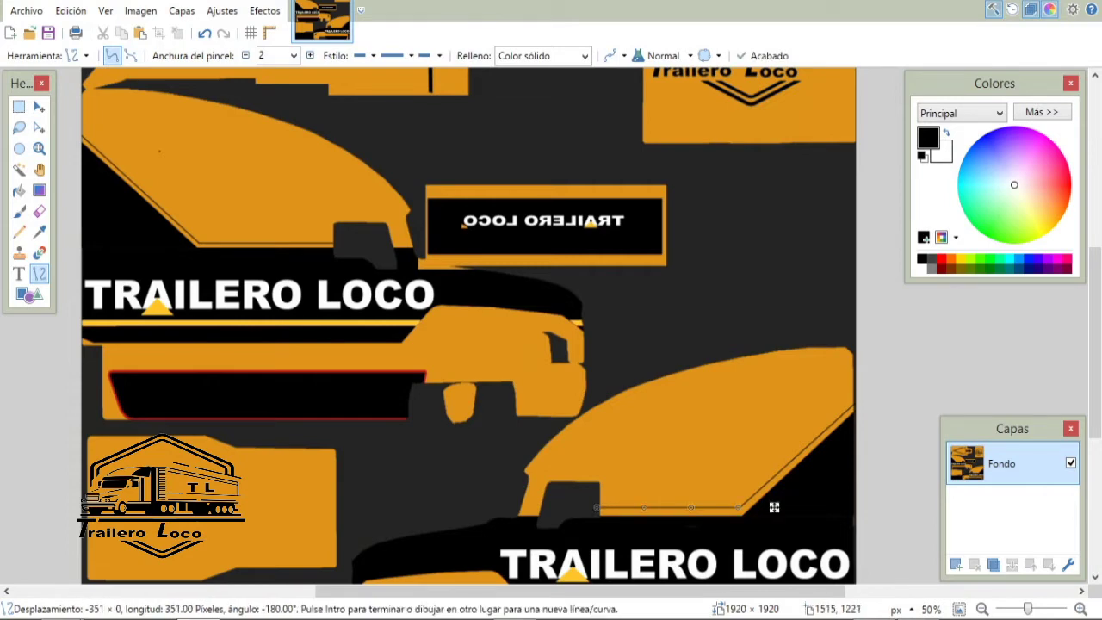
key(Return)
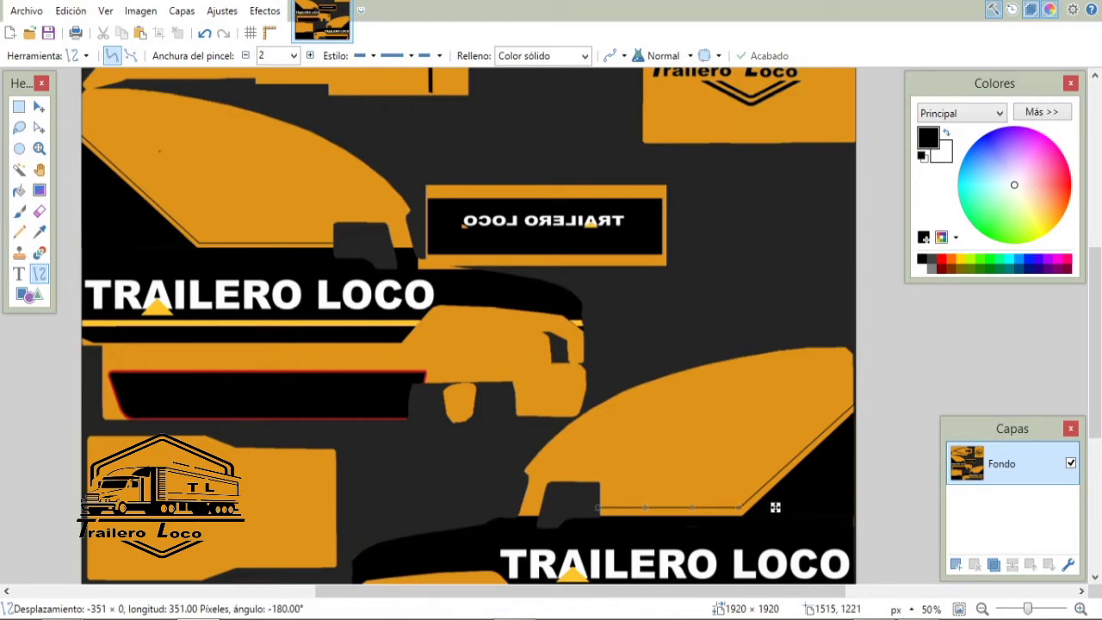
drag(773, 508, 775, 510)
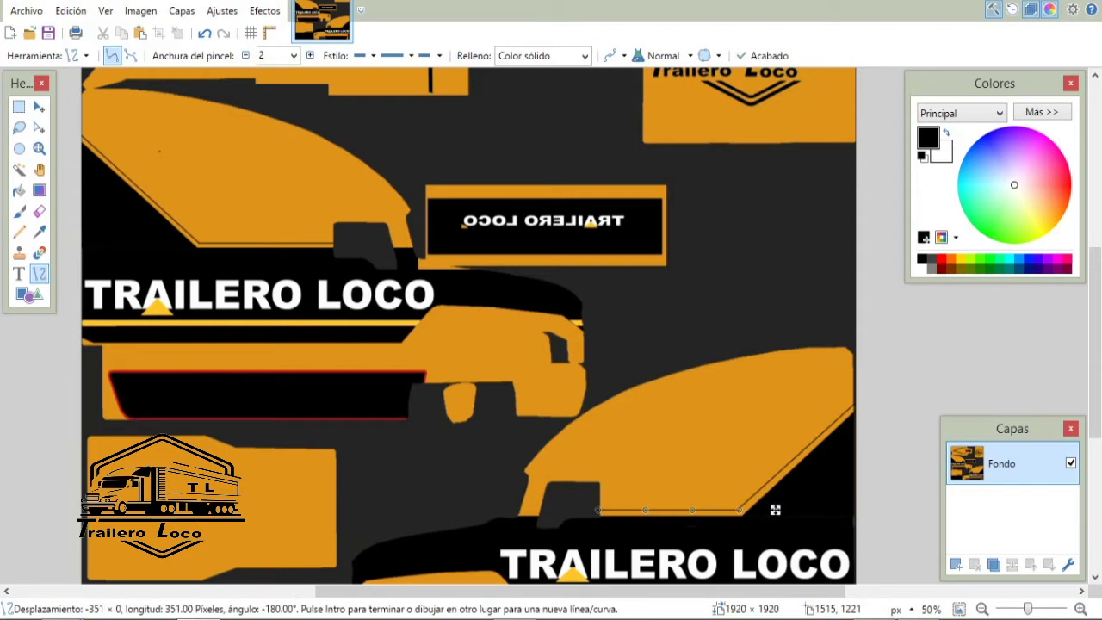
drag(775, 510, 774, 510)
click(18, 106)
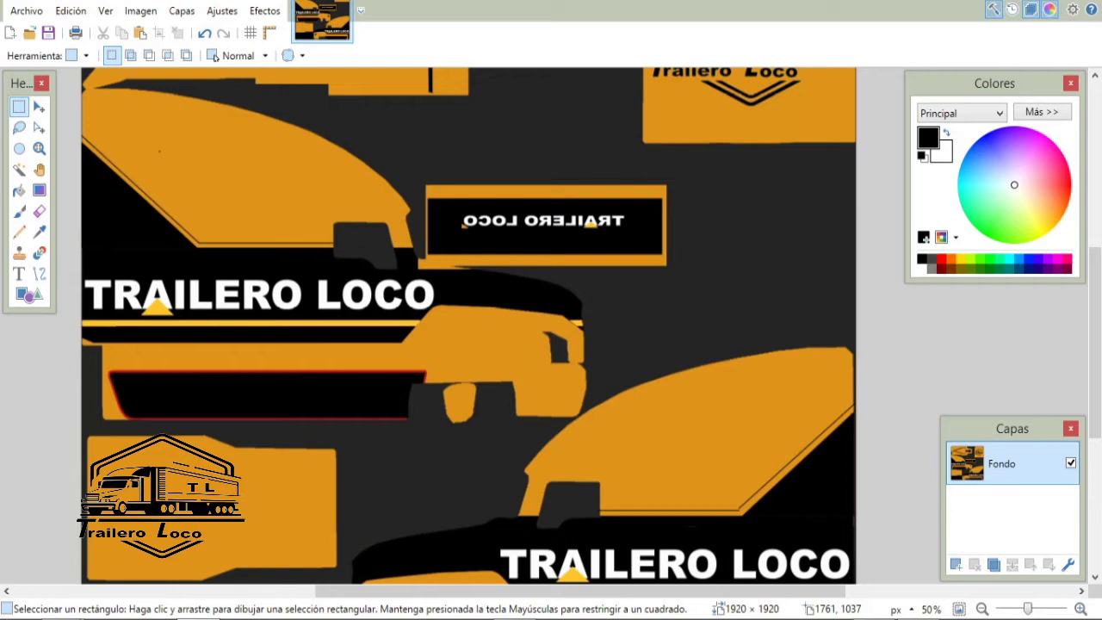
- Undo the horizontal line above the lower-right panel's black band
key(ctrl+z)
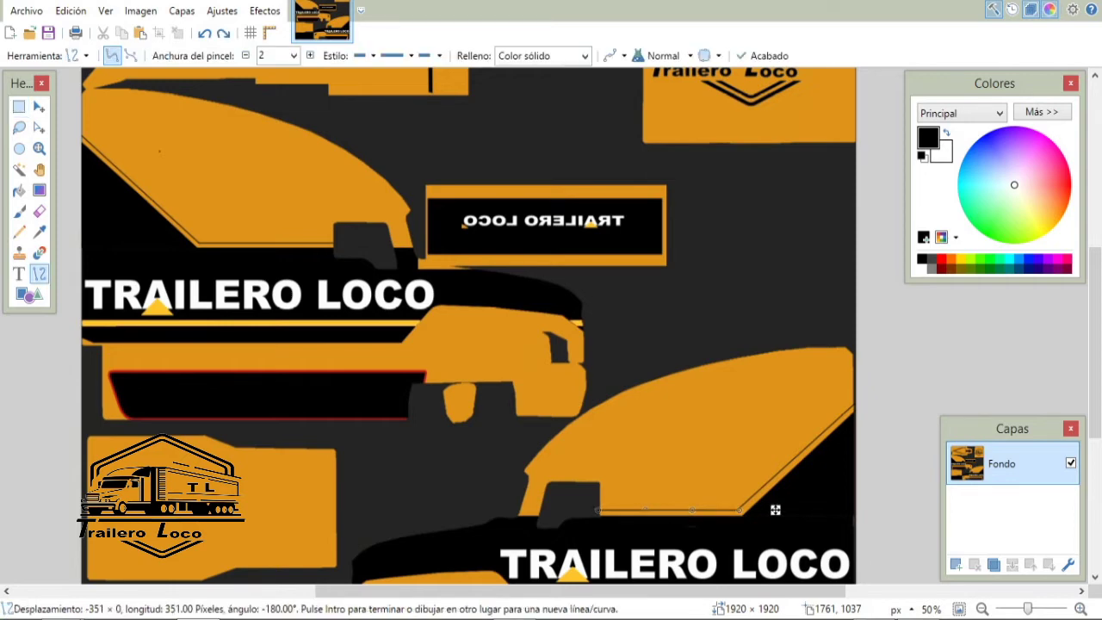
drag(775, 511, 774, 508)
key(Return)
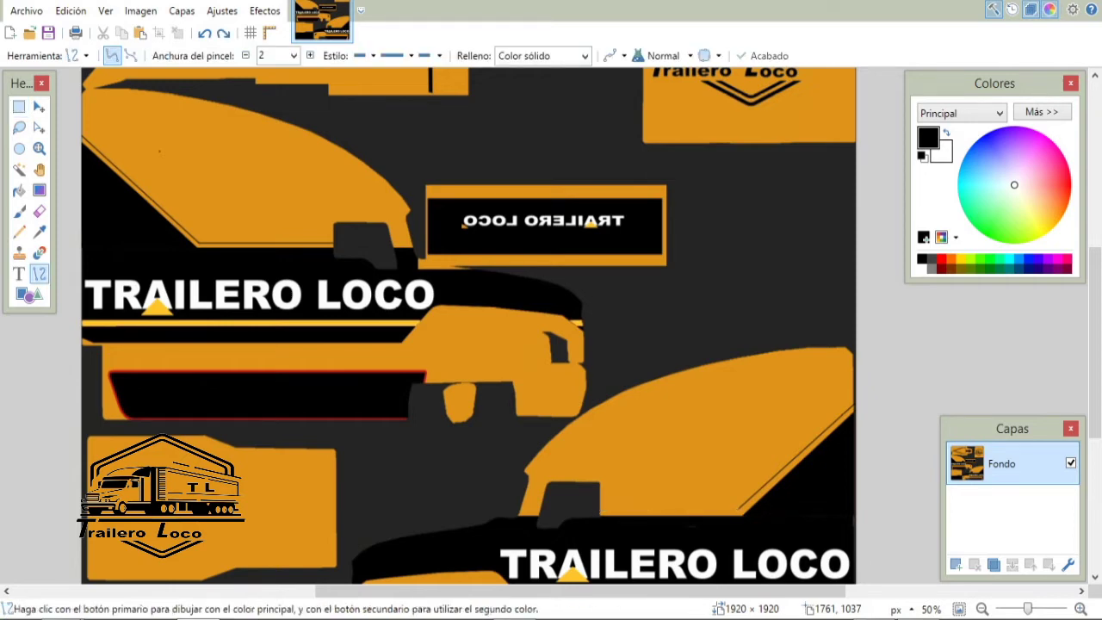
- Try to reshape the diagonal line beside the lower-right panel's black triangle, and remove the line
drag(855, 402, 738, 508)
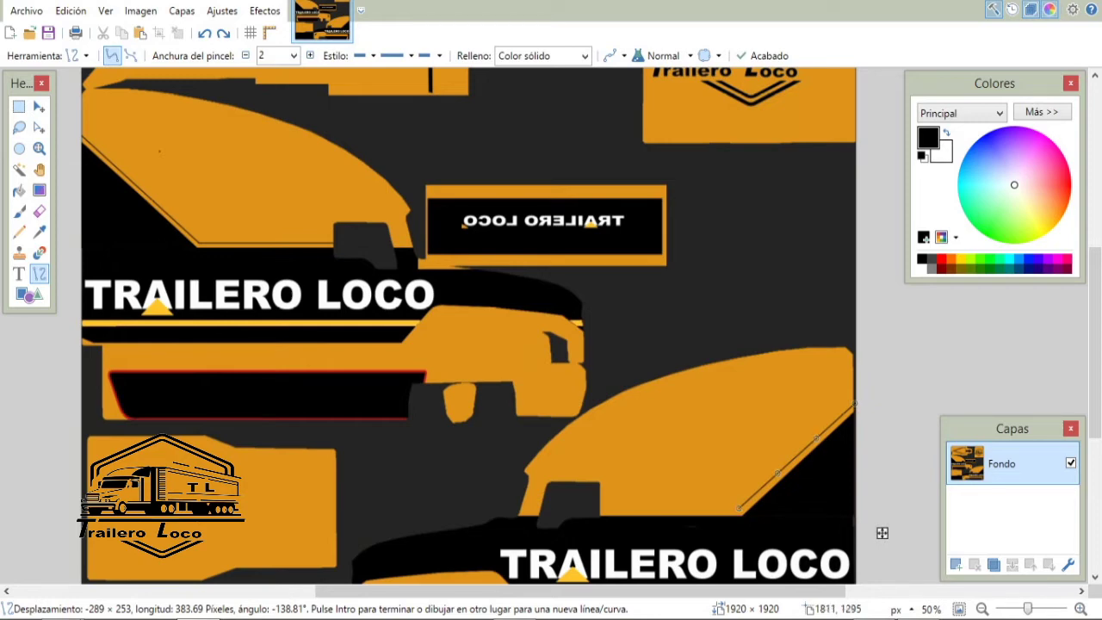
key(Return)
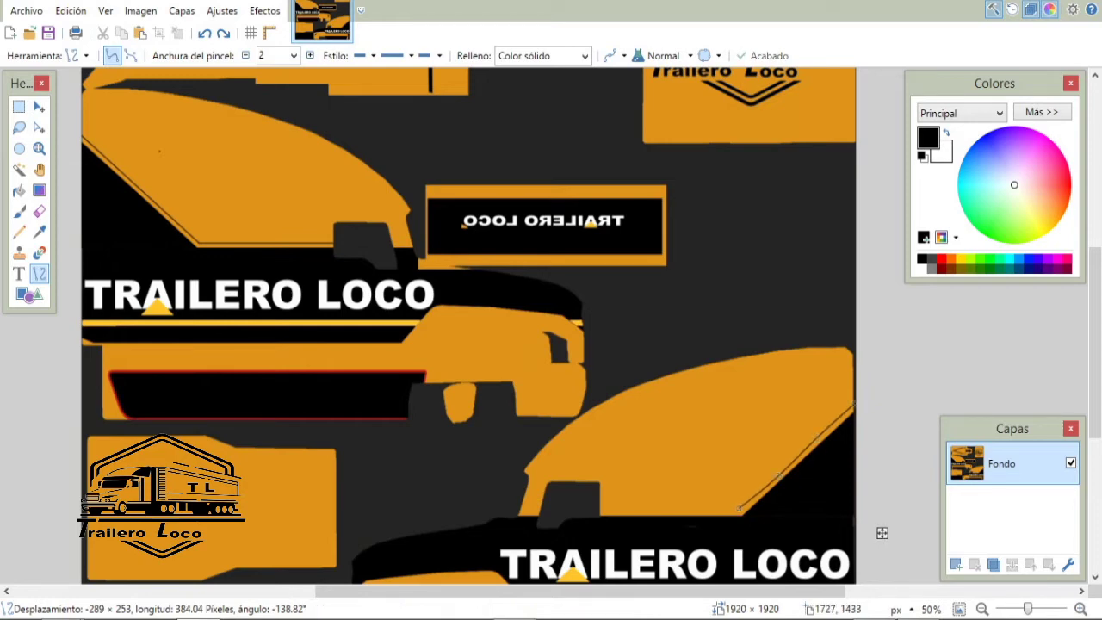
drag(777, 475, 761, 398)
drag(761, 399, 734, 442)
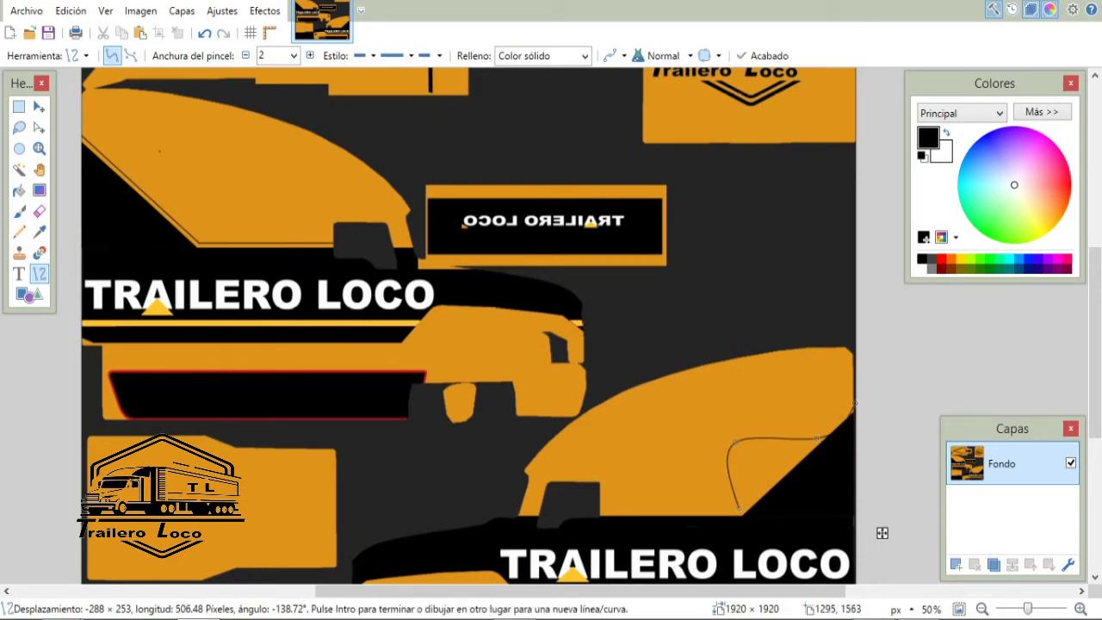
key(ctrl+z)
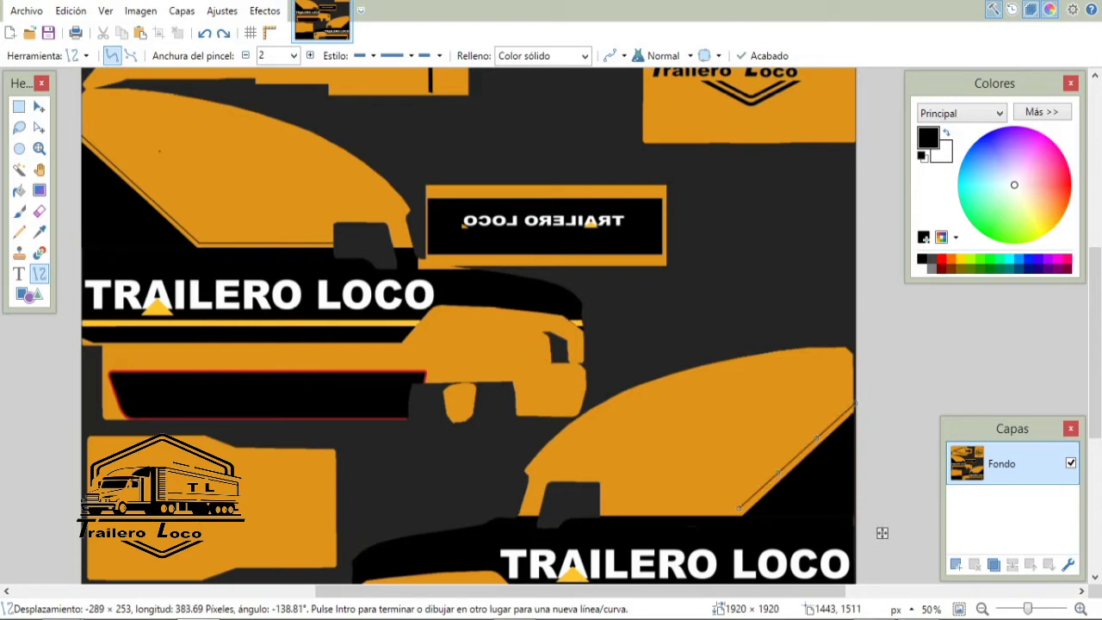
key(Return)
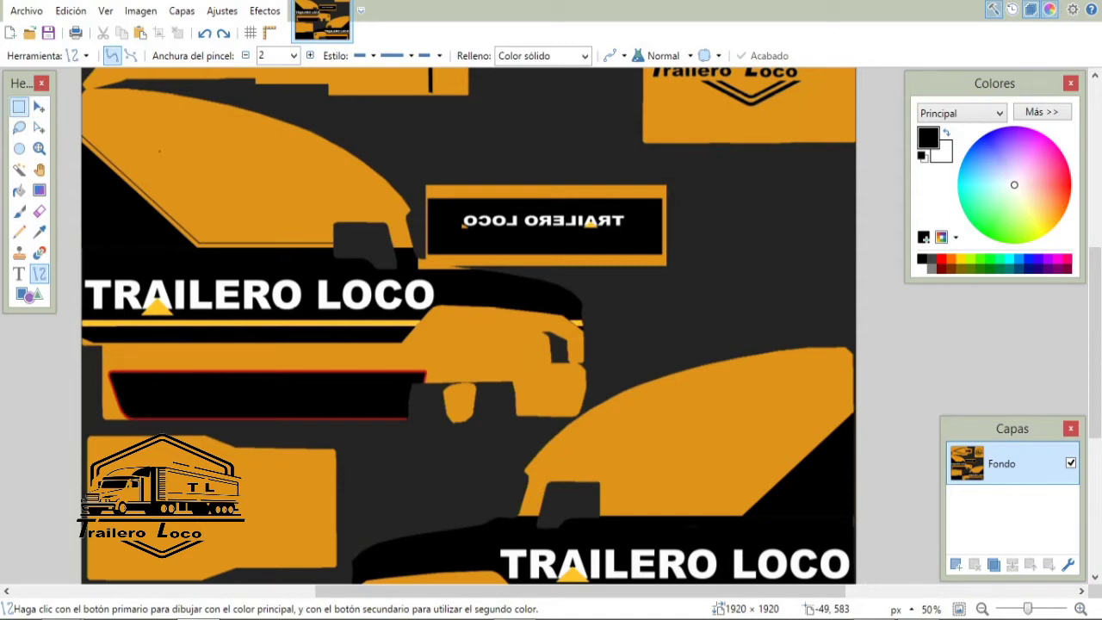
- Cover the stray dot on the upper-left side panel with an 85 × 53 px patch moved from the plain orange beside it, and deselect
click(19, 106)
drag(179, 143, 216, 165)
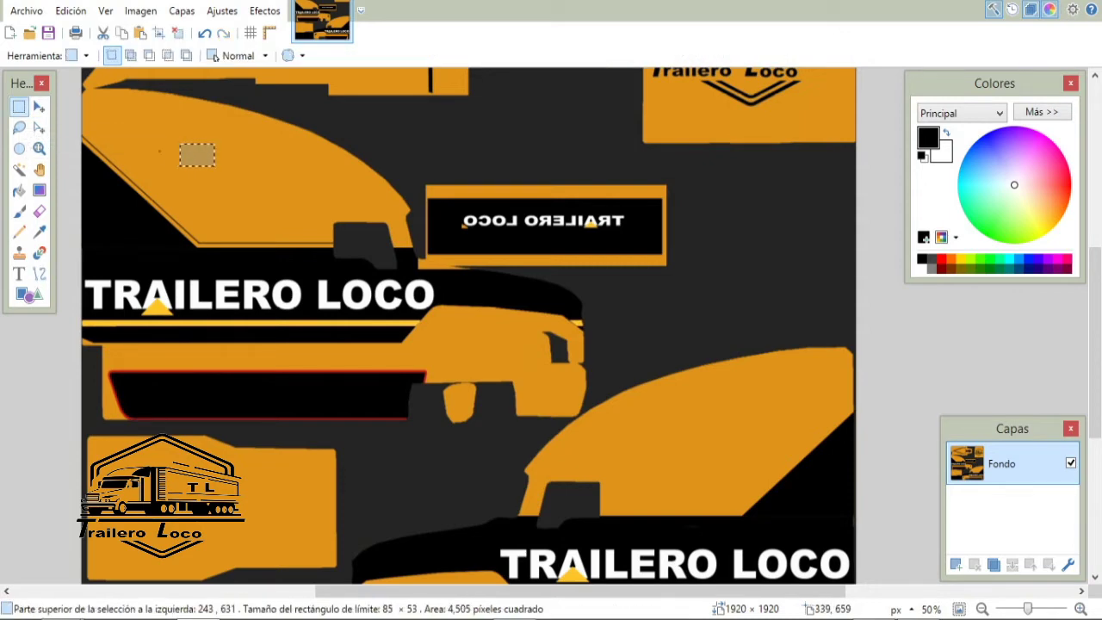
key(m)
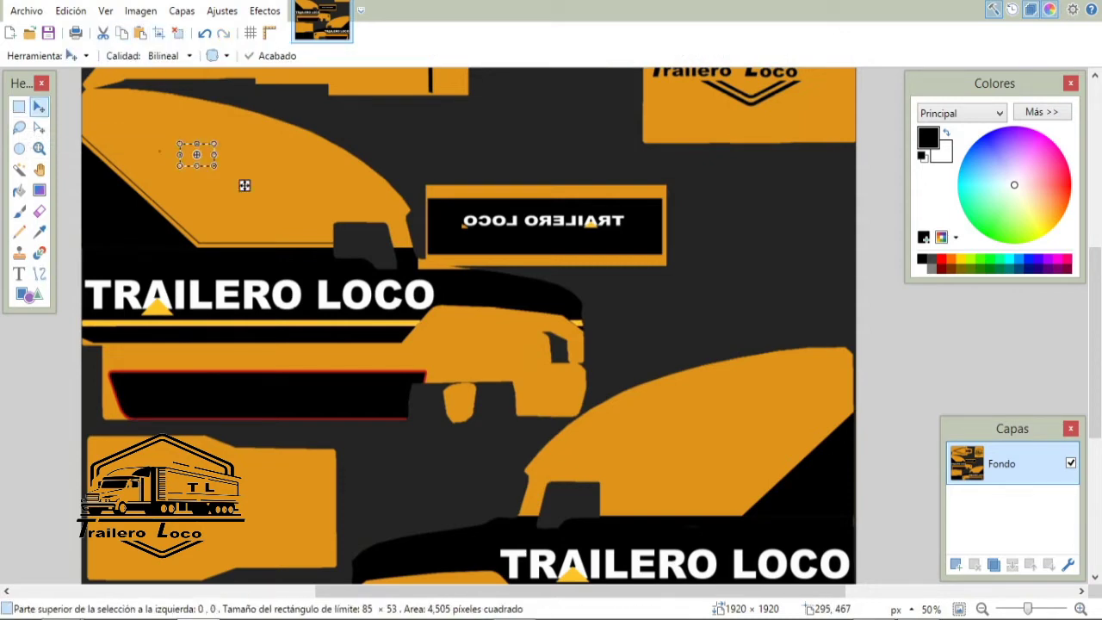
drag(244, 185, 209, 175)
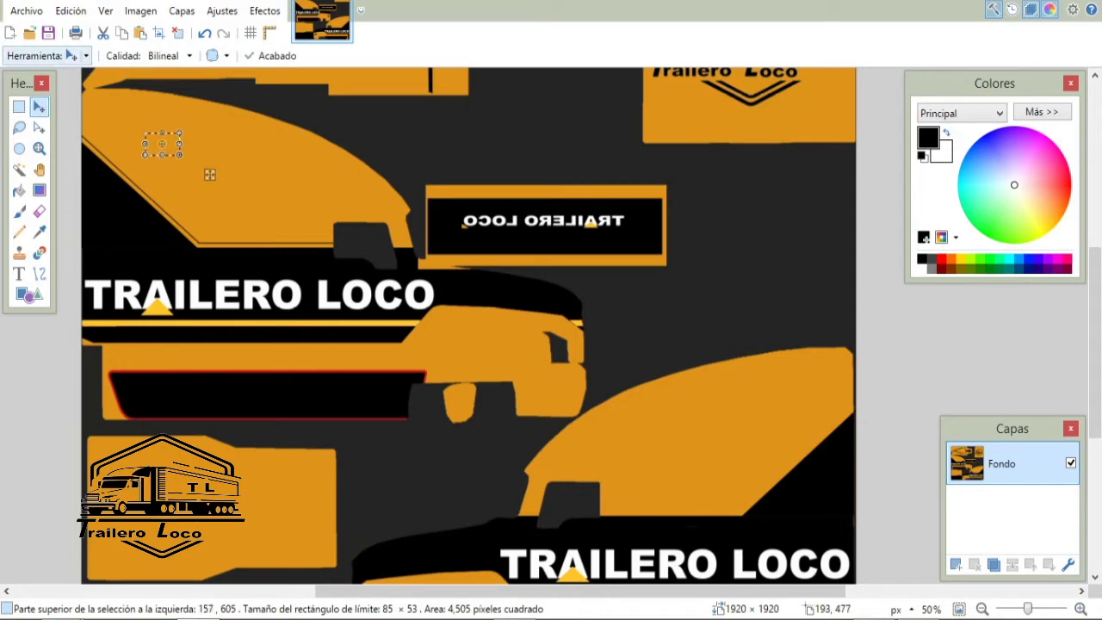
key(s)
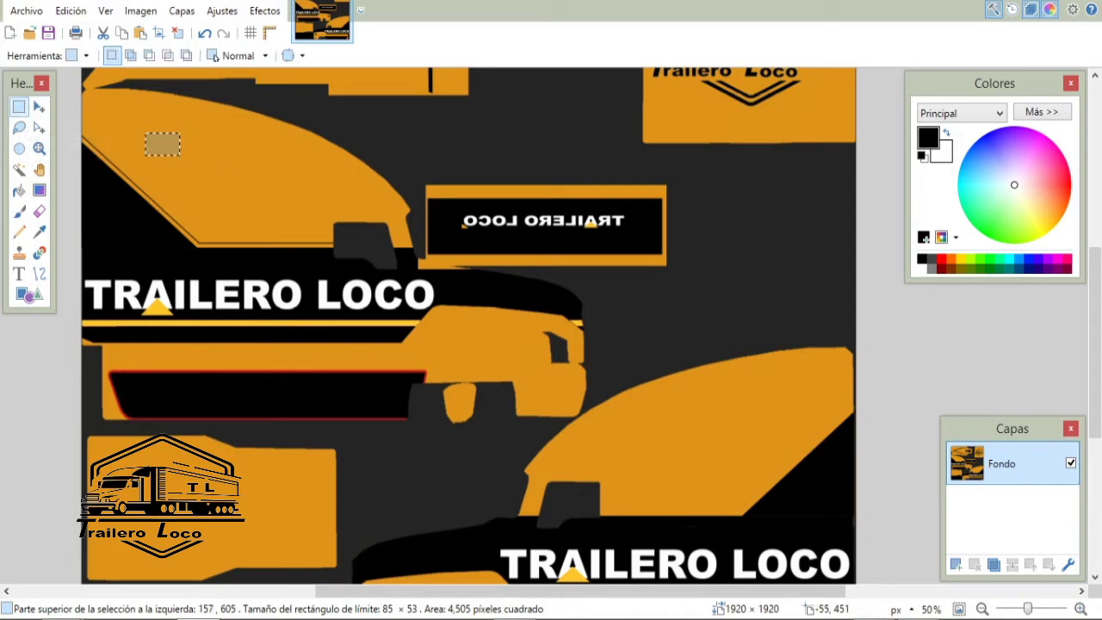
key(ctrl+d)
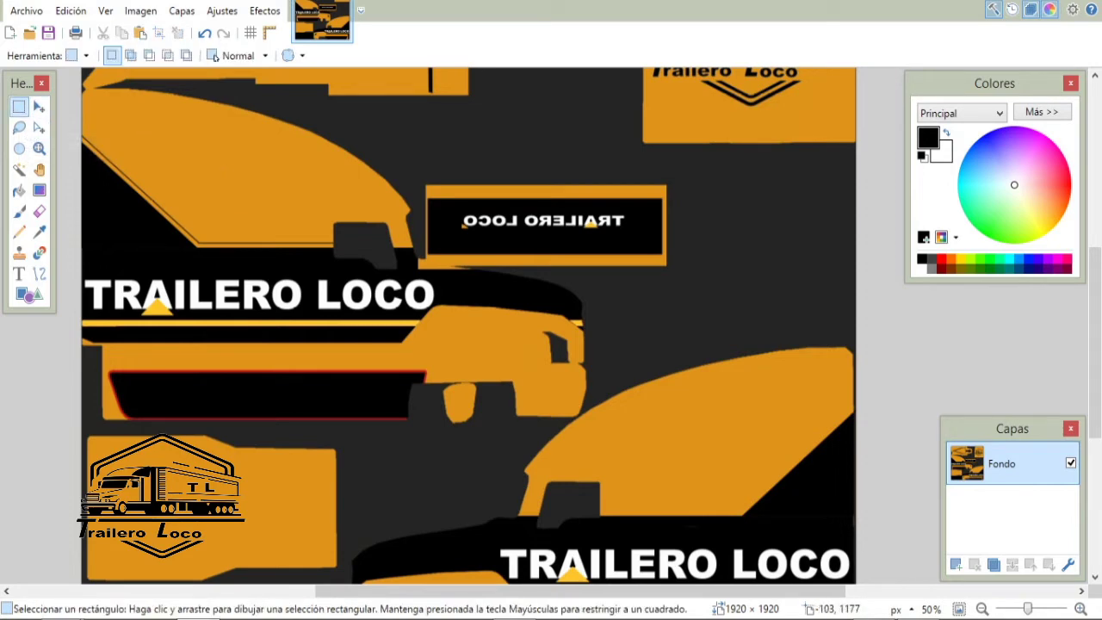
- Draw a thin black diagonal line about 389 px long parallel to the edge of the lower-right panel's black triangle
click(39, 274)
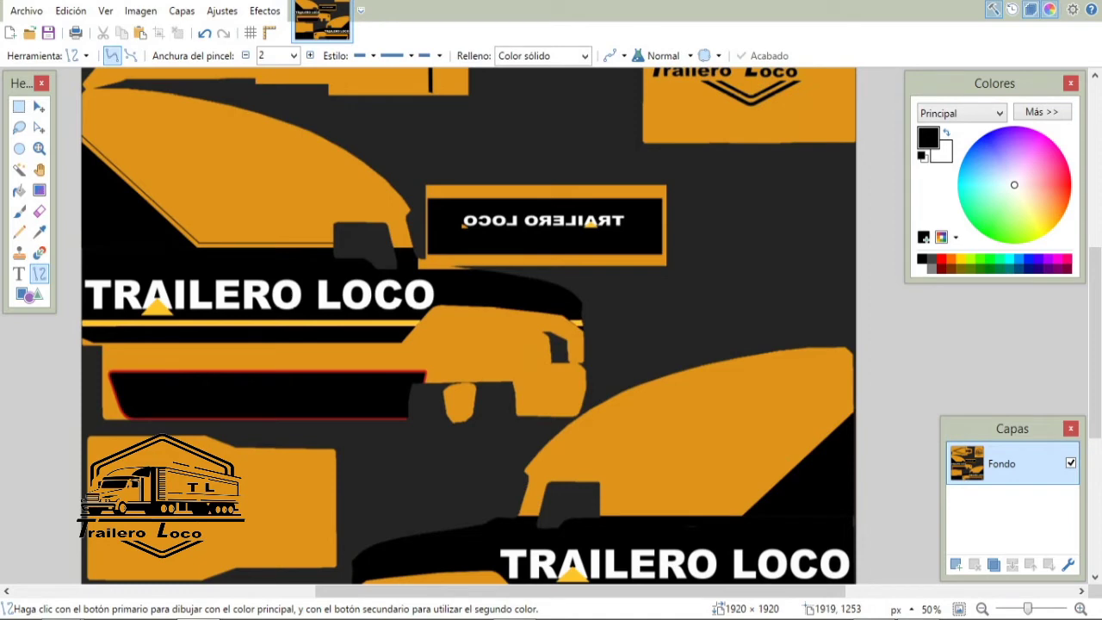
mouse_move(855, 404)
mouse_down()
mouse_move(749, 486)
mouse_move(741, 511)
mouse_up()
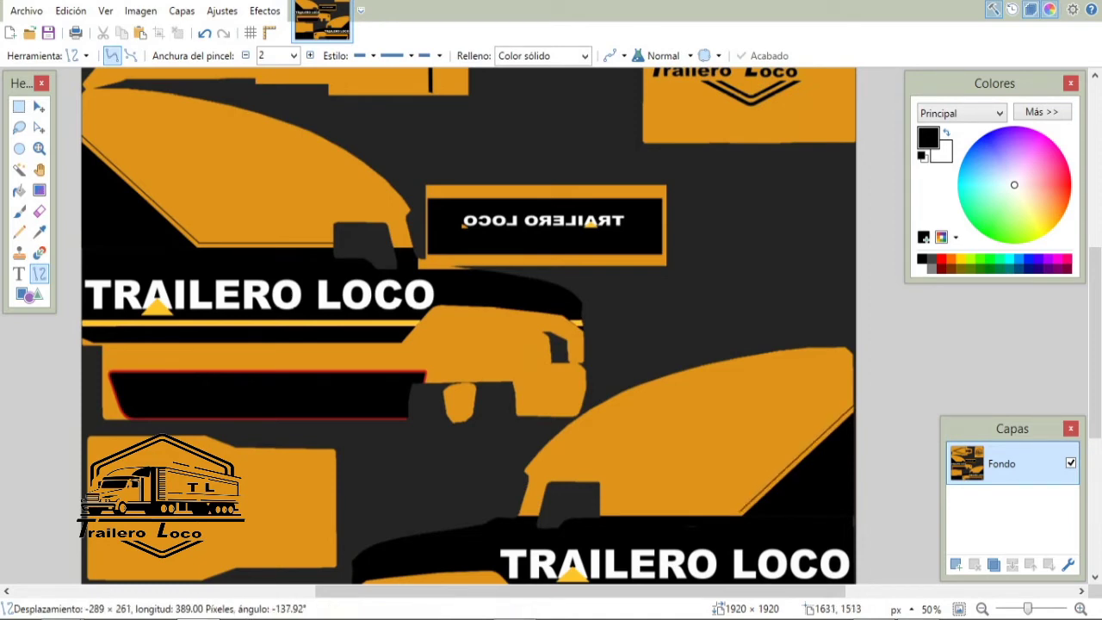
drag(741, 511, 740, 511)
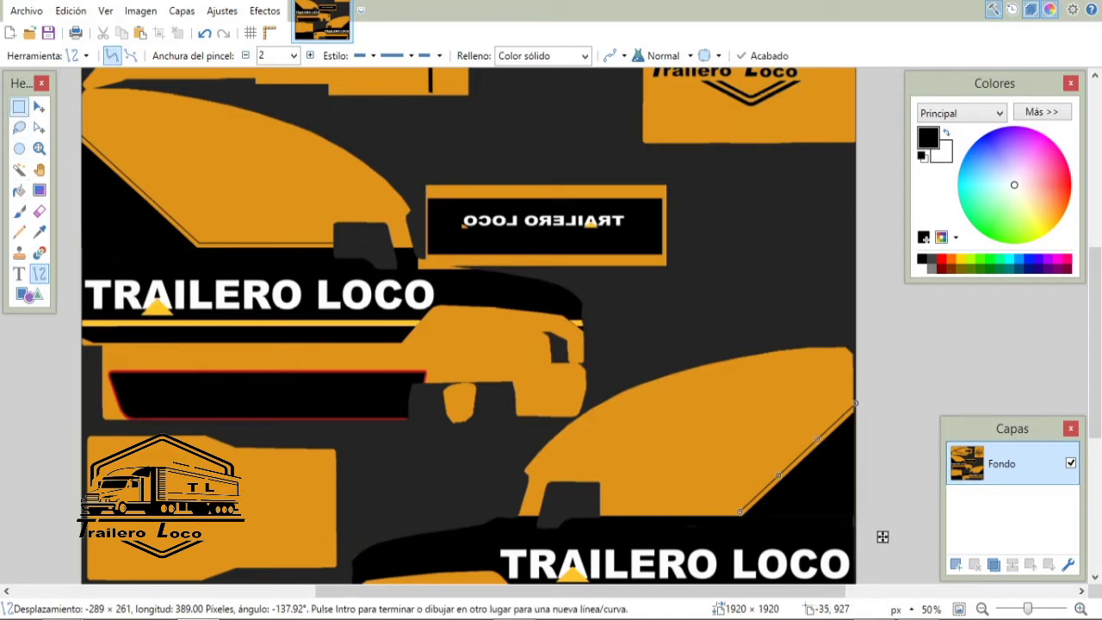
click(18, 106)
click(39, 274)
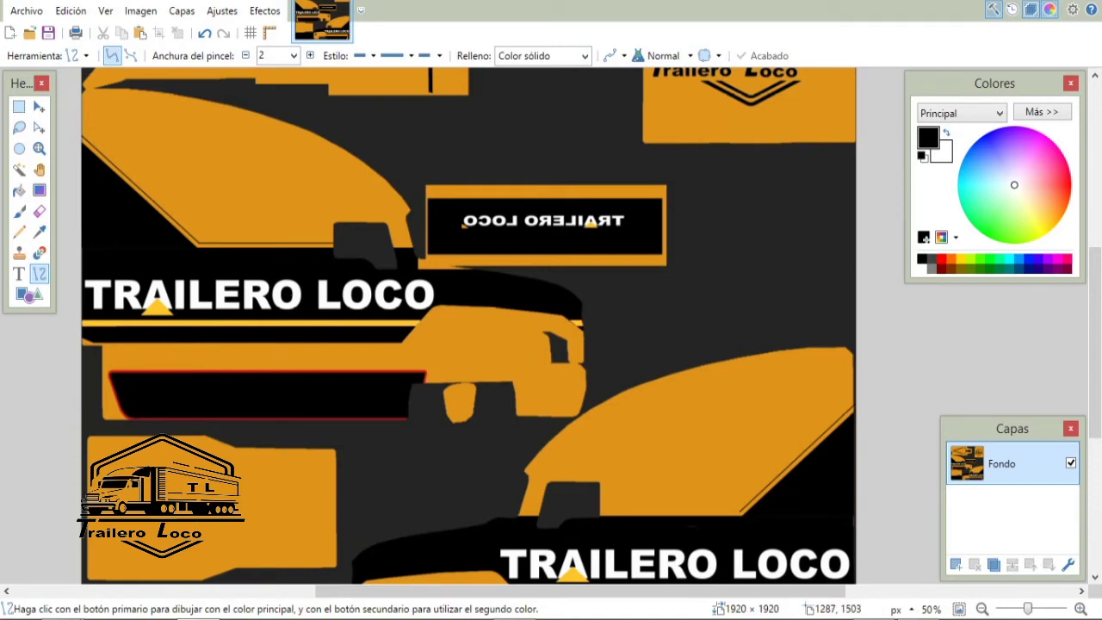
- Draw a horizontal line about 357 px long from the lower-right panel's window to its diagonal outline, and shift it closer to the black band
drag(587, 508, 740, 507)
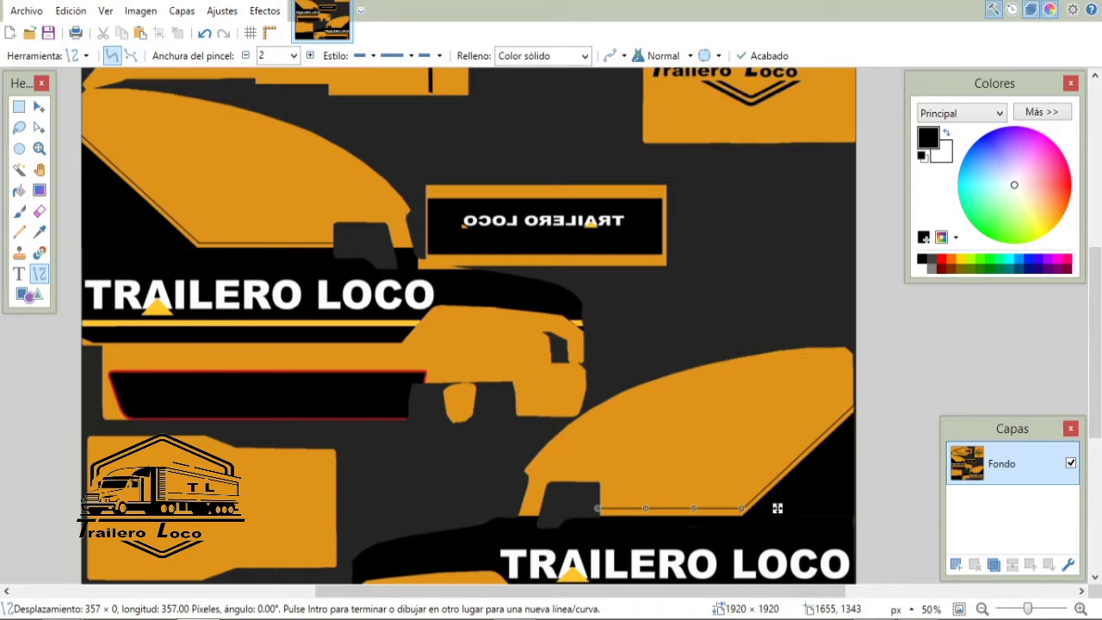
key(Return)
drag(777, 509, 777, 511)
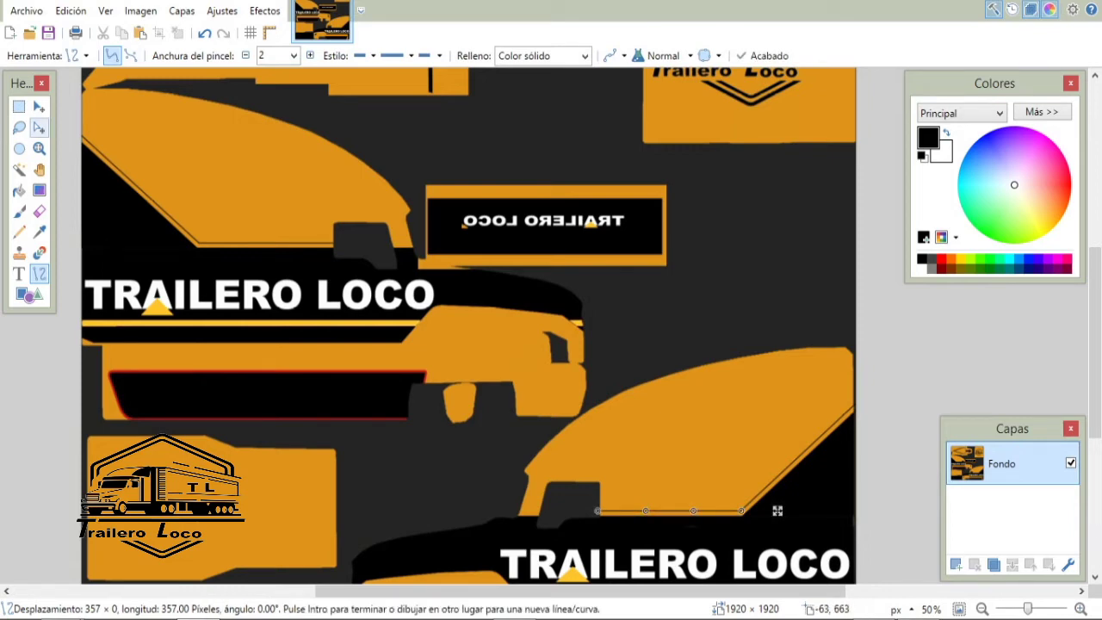
click(19, 108)
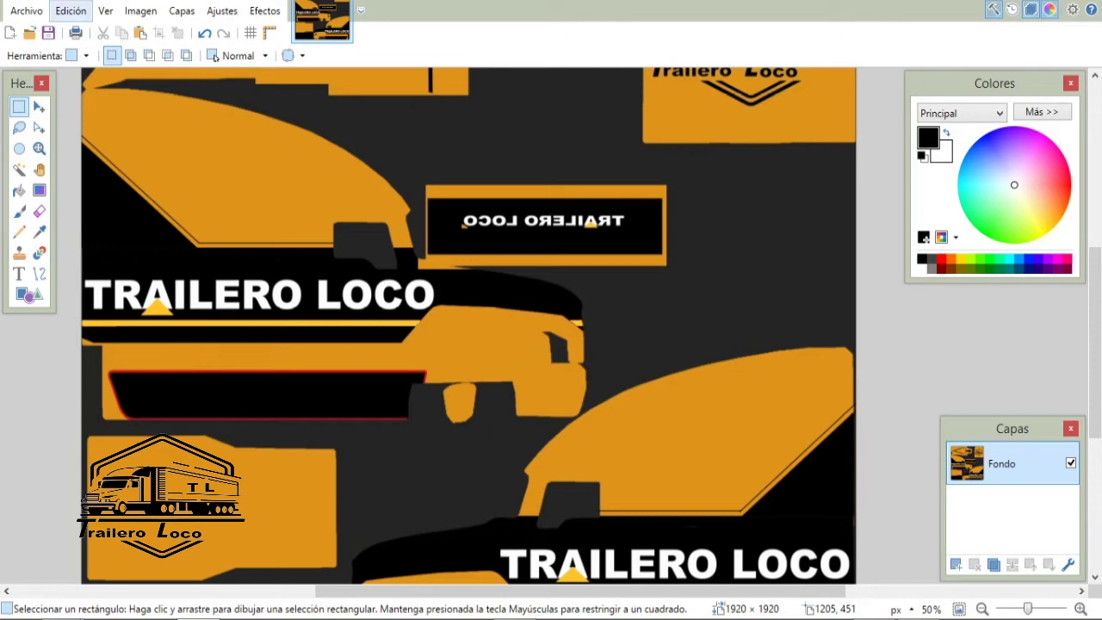
- Save the skin texture, switch to the truck game in MEmu Play and load PRUEBA.jpg as the cabin skin
click(48, 33)
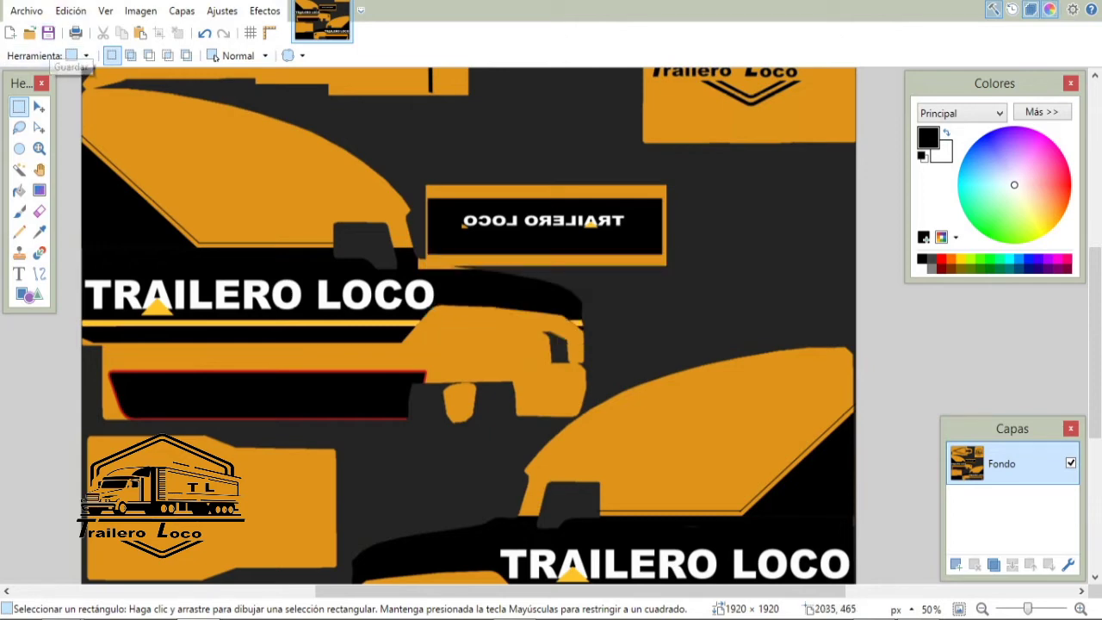
click(198, 607)
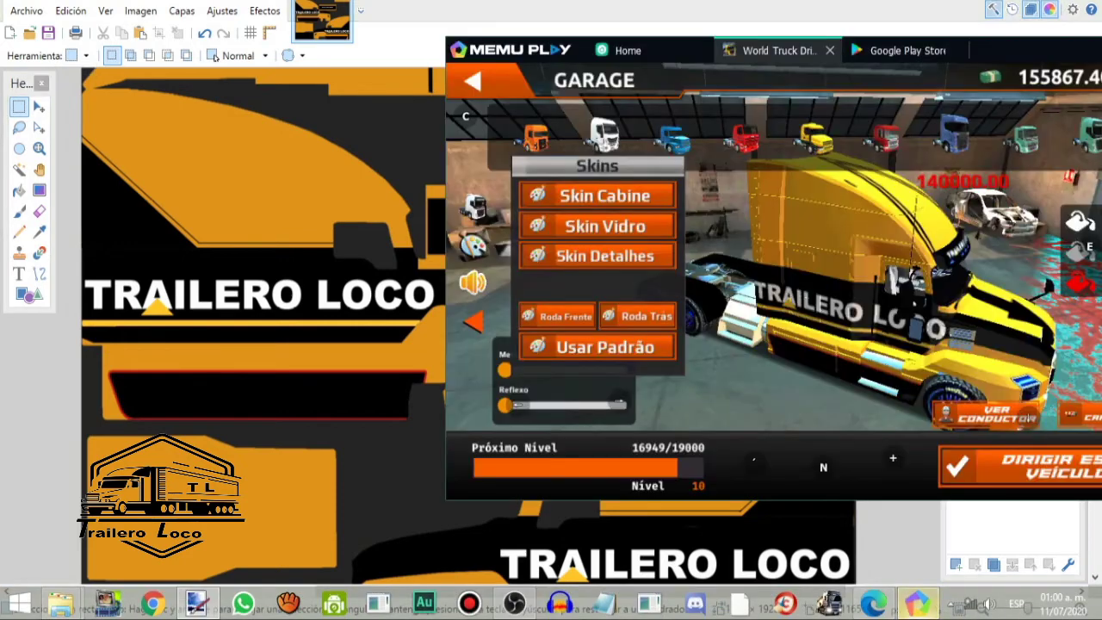
click(604, 195)
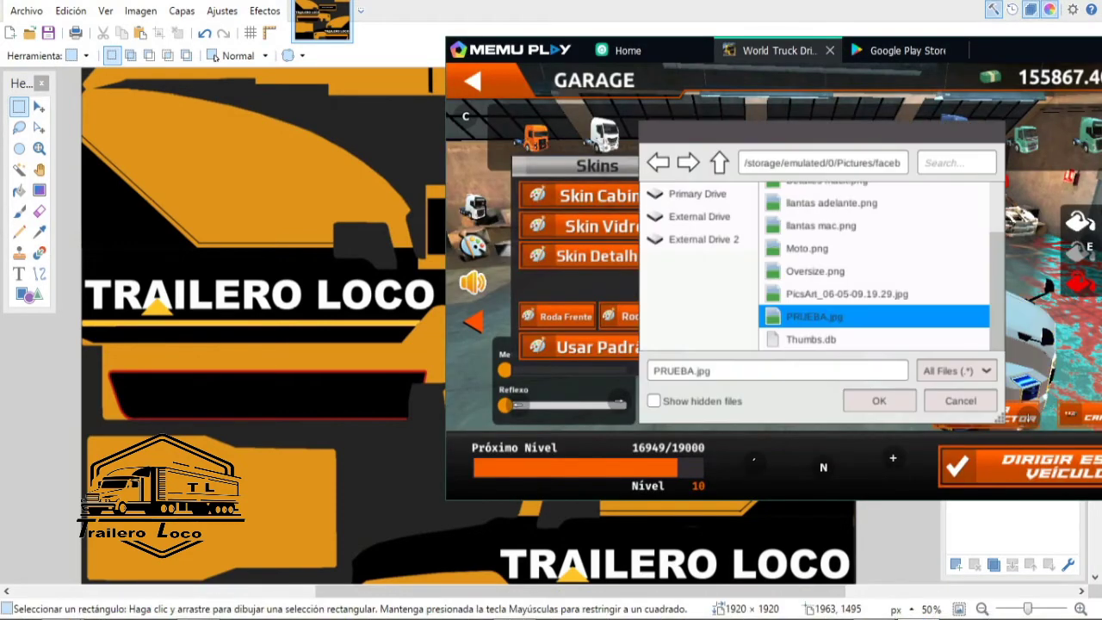
scroll(874, 266, up, 10)
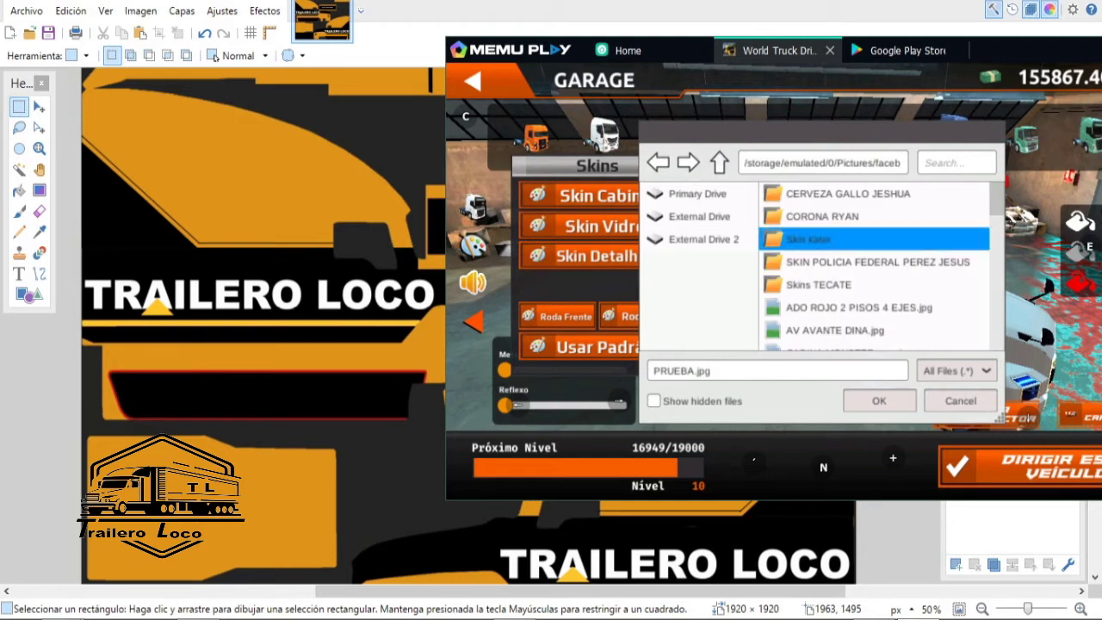
scroll(874, 267, down, 5)
scroll(874, 266, down, 3)
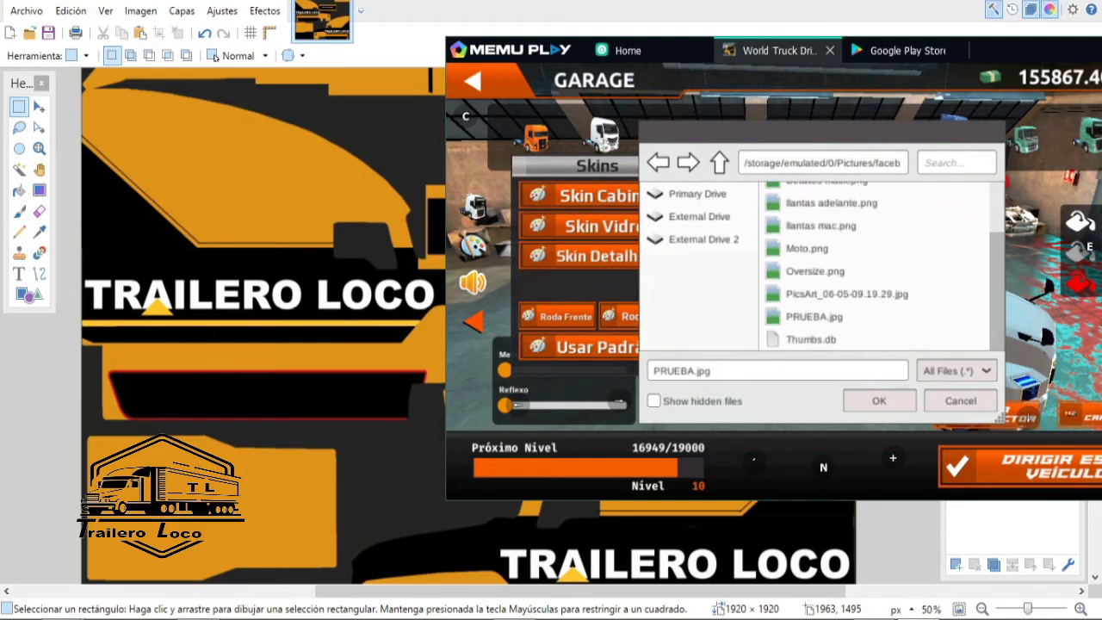
double_click(813, 316)
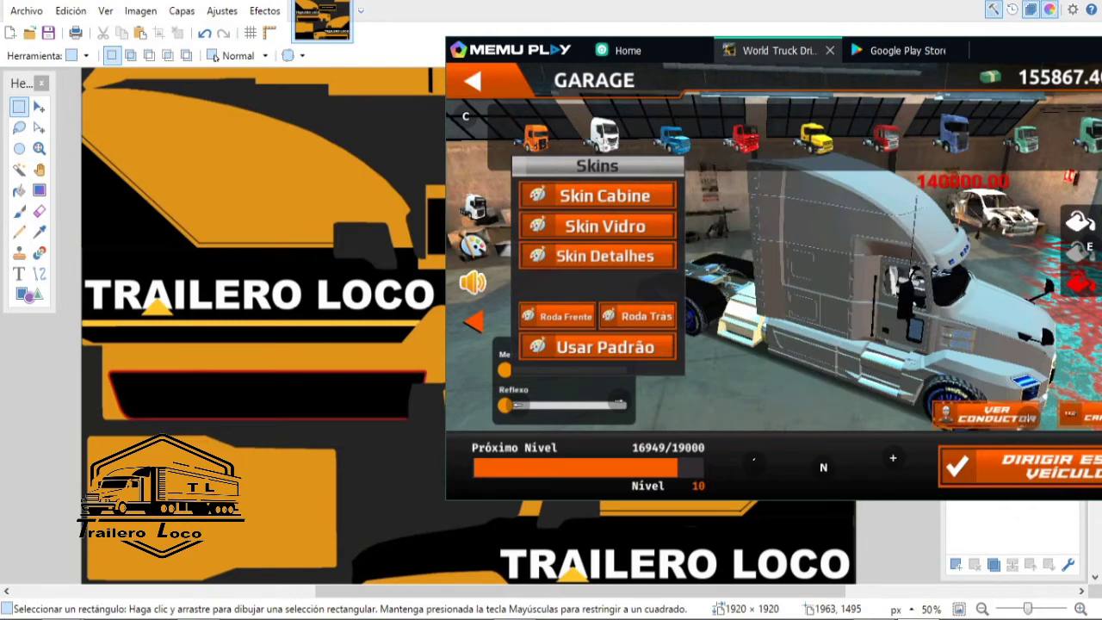